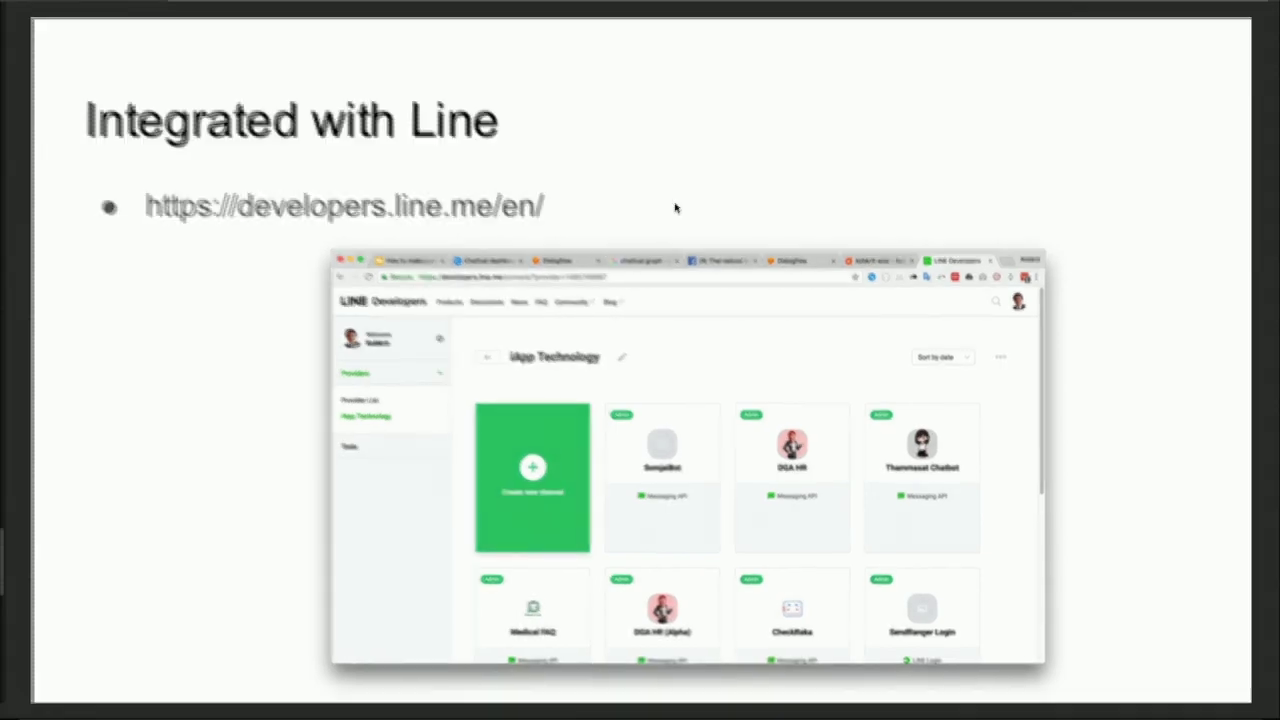
Step: Exit the 'Integrated with Line' Preview slideshow and bring Chrome, showing Dialogflow's Intents list, forward
{"action": "key", "text": "Escape"}
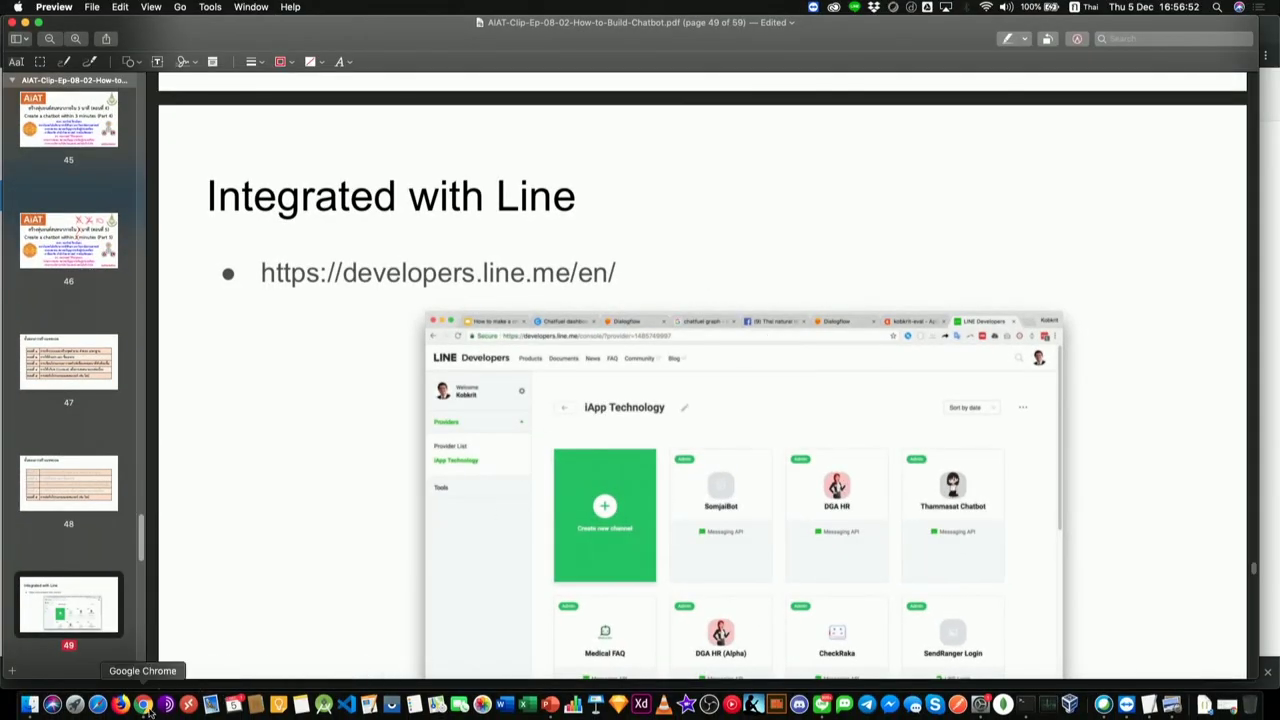
{"action": "left_click", "coordinate": [145, 706]}
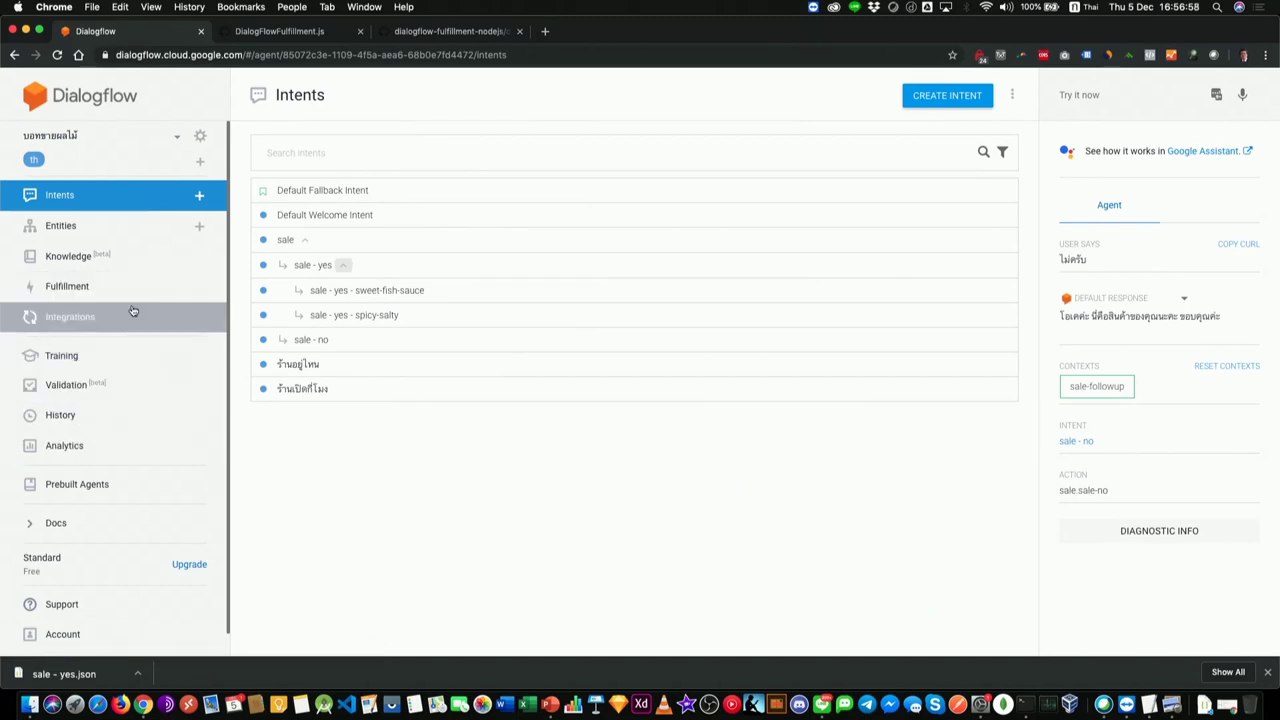
Step: Switch on the Line integration in Dialogflow and follow its 'create a LINE@ account' link to the Messaging API guide
{"action": "left_click", "coordinate": [68, 317]}
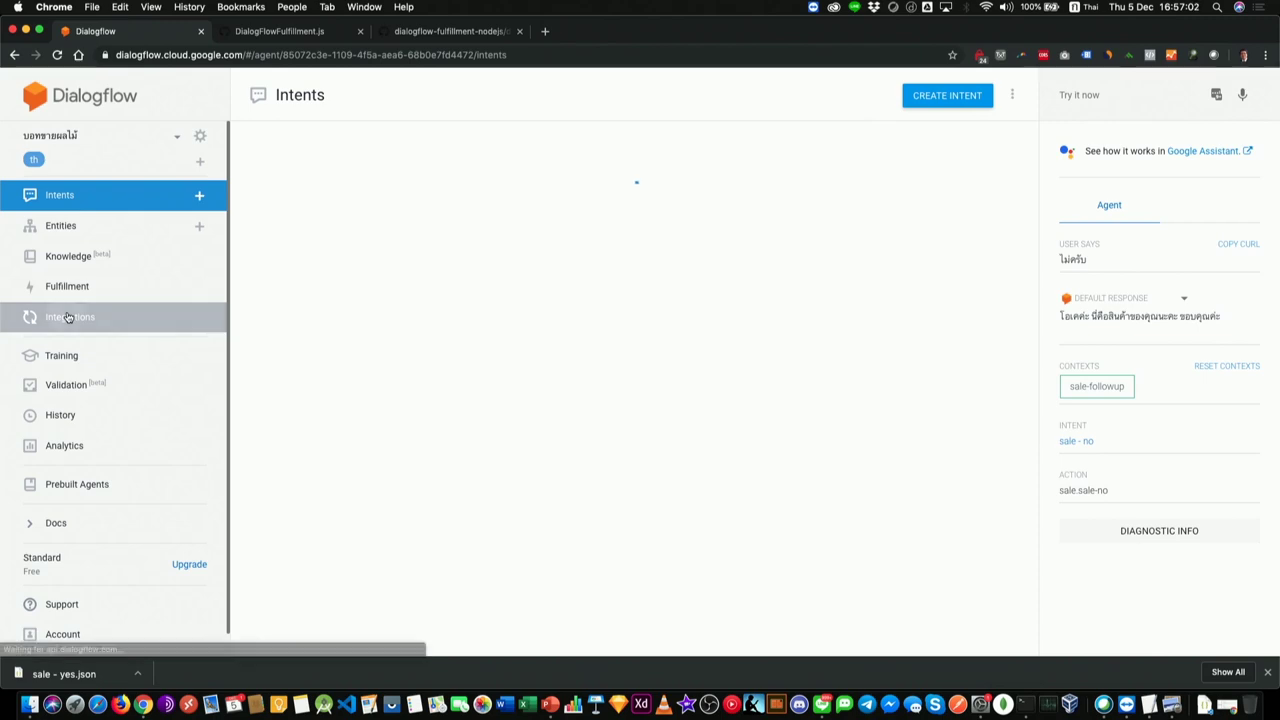
{"action": "scroll", "coordinate": [516, 420], "scroll_direction": "down", "scroll_amount": 2}
{"action": "scroll", "coordinate": [516, 405], "scroll_direction": "down", "scroll_amount": 7}
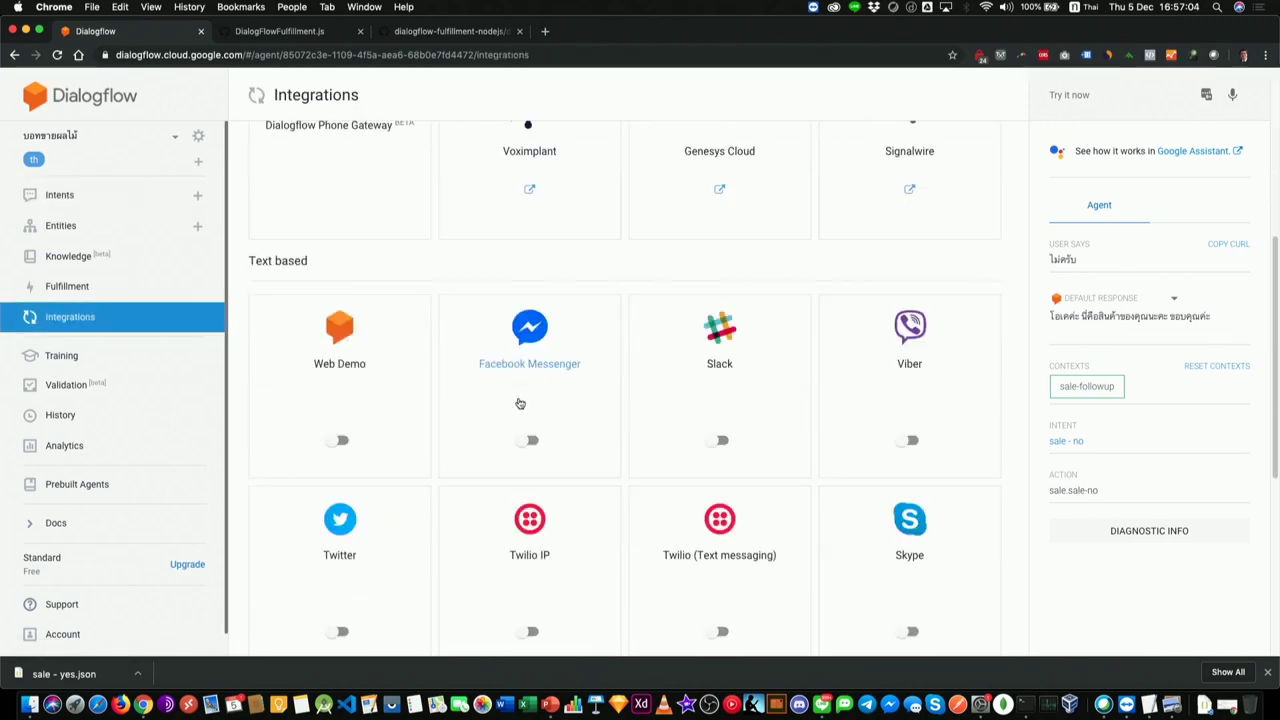
{"action": "left_click", "coordinate": [720, 402]}
{"action": "left_click", "coordinate": [745, 276]}
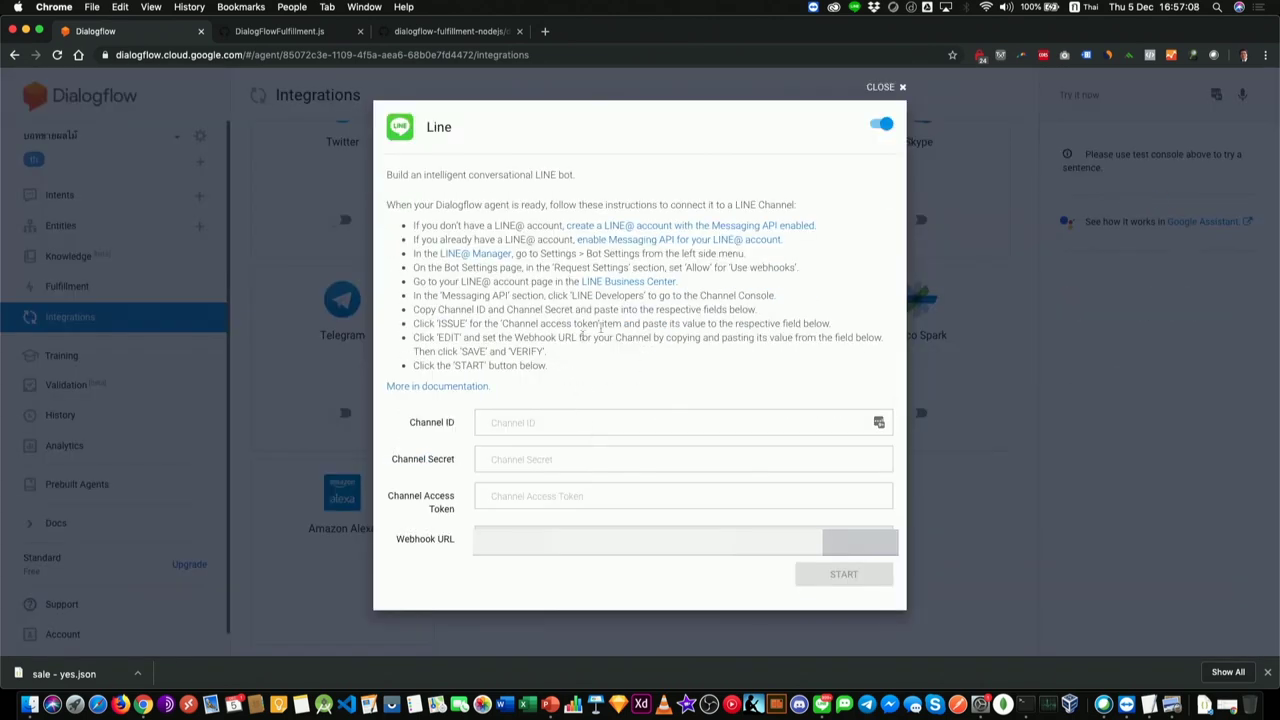
{"action": "left_click", "coordinate": [686, 227]}
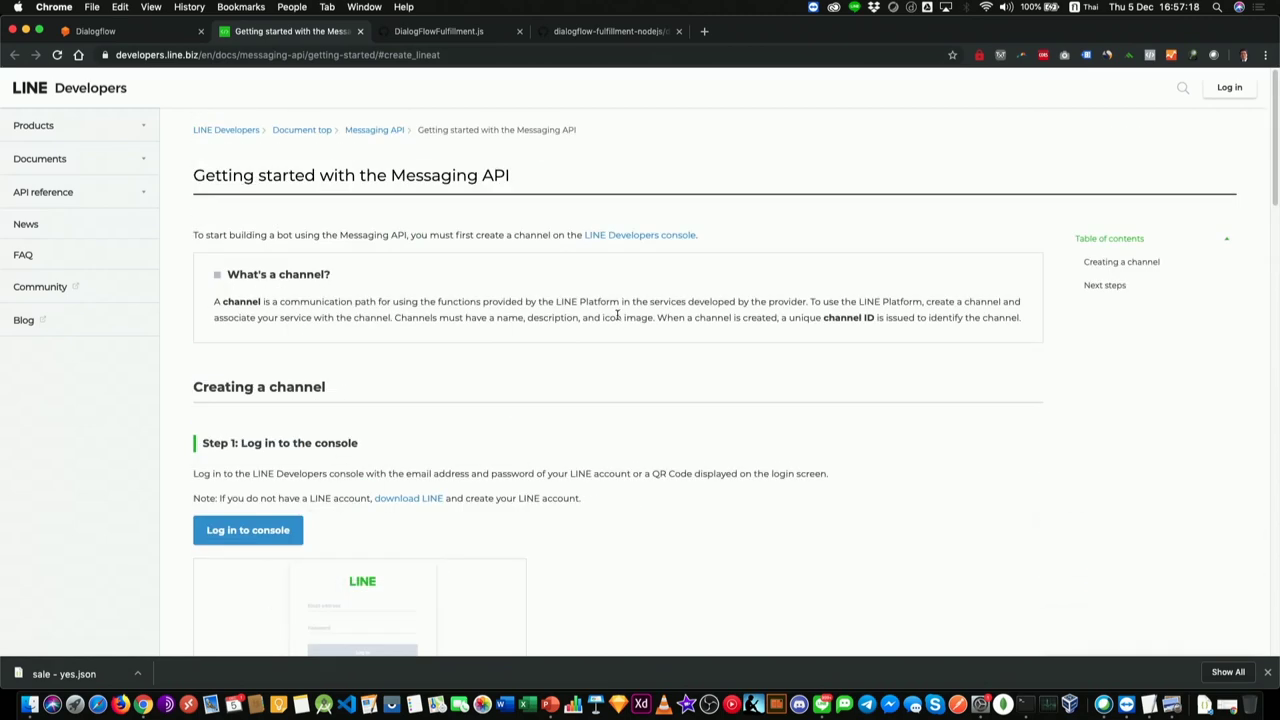
Step: Open the LINE Developers console, reload its login page and log in with a LINE account
{"action": "left_click", "coordinate": [650, 236]}
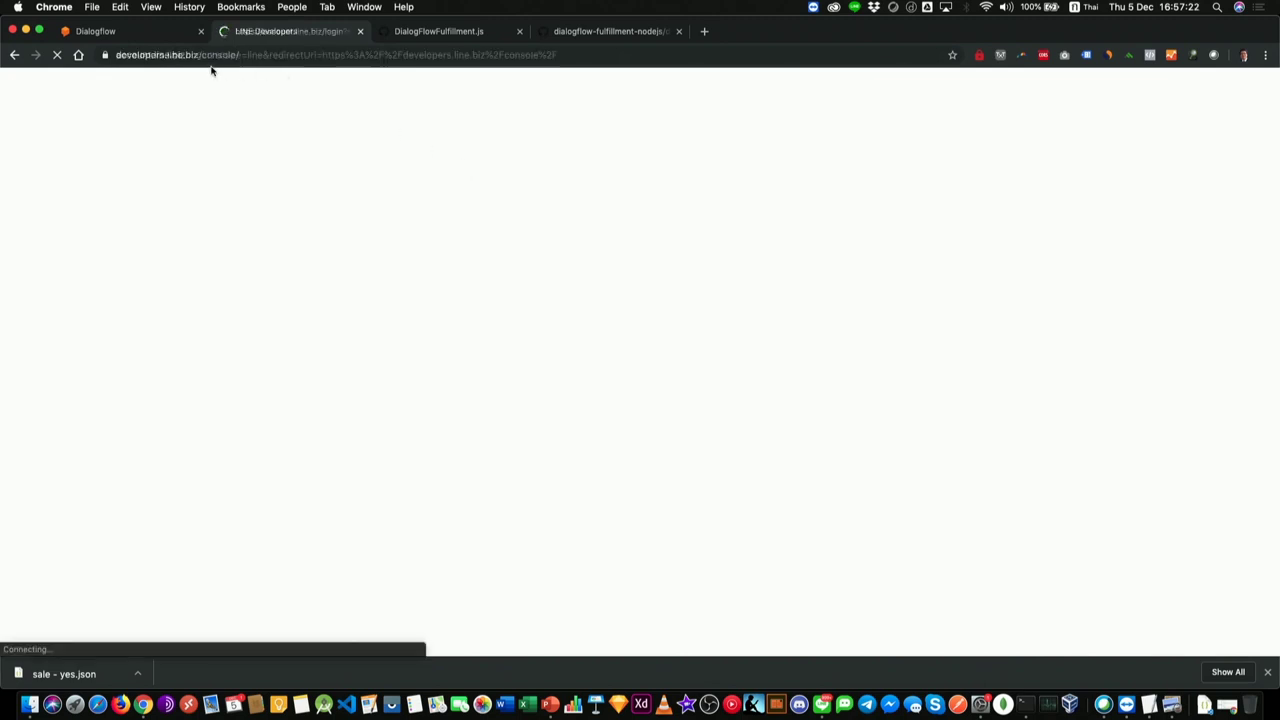
{"action": "left_click", "coordinate": [487, 55]}
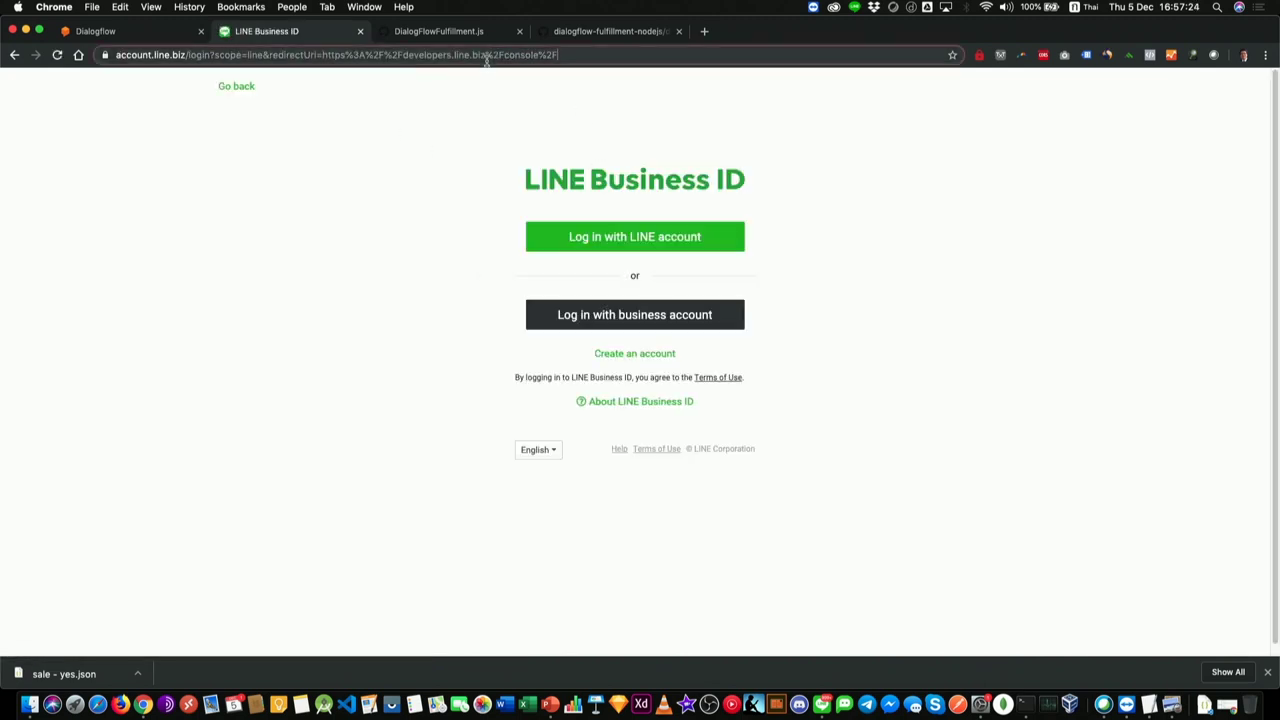
{"action": "key", "text": "Return"}
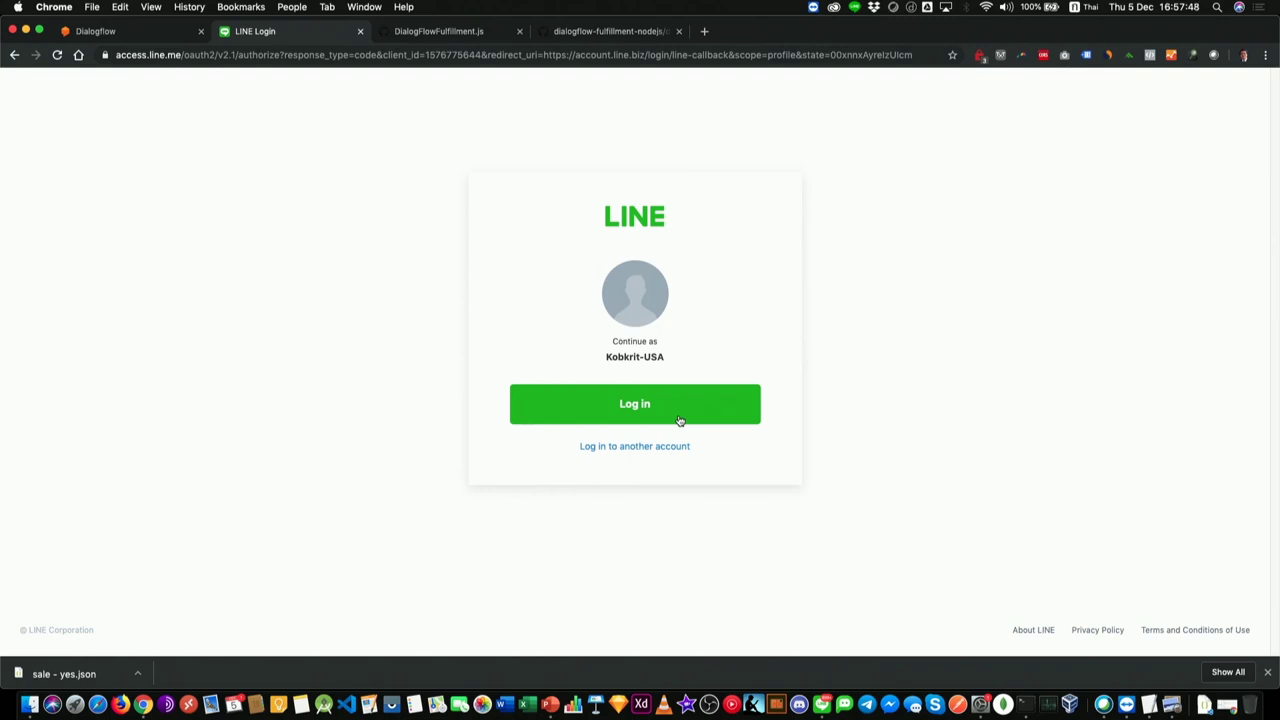
{"action": "left_click", "coordinate": [668, 396]}
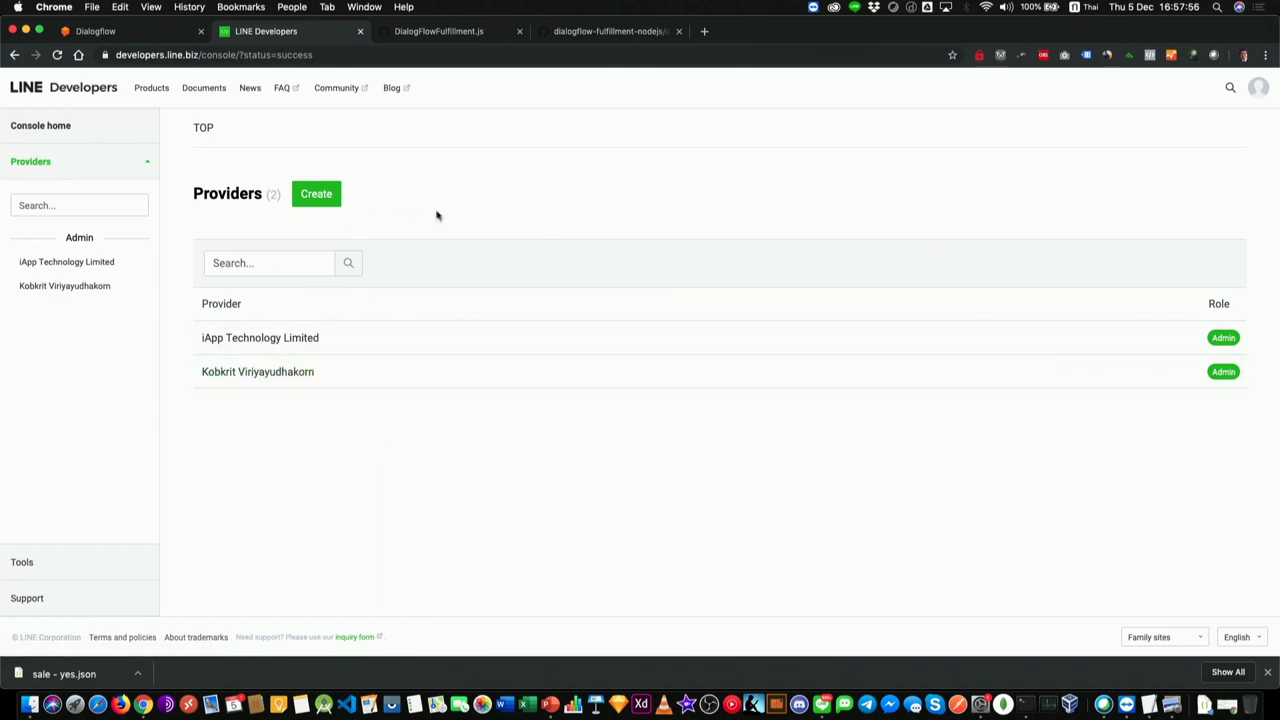
Step: Create a new provider named AIAT
{"action": "left_click", "coordinate": [333, 190]}
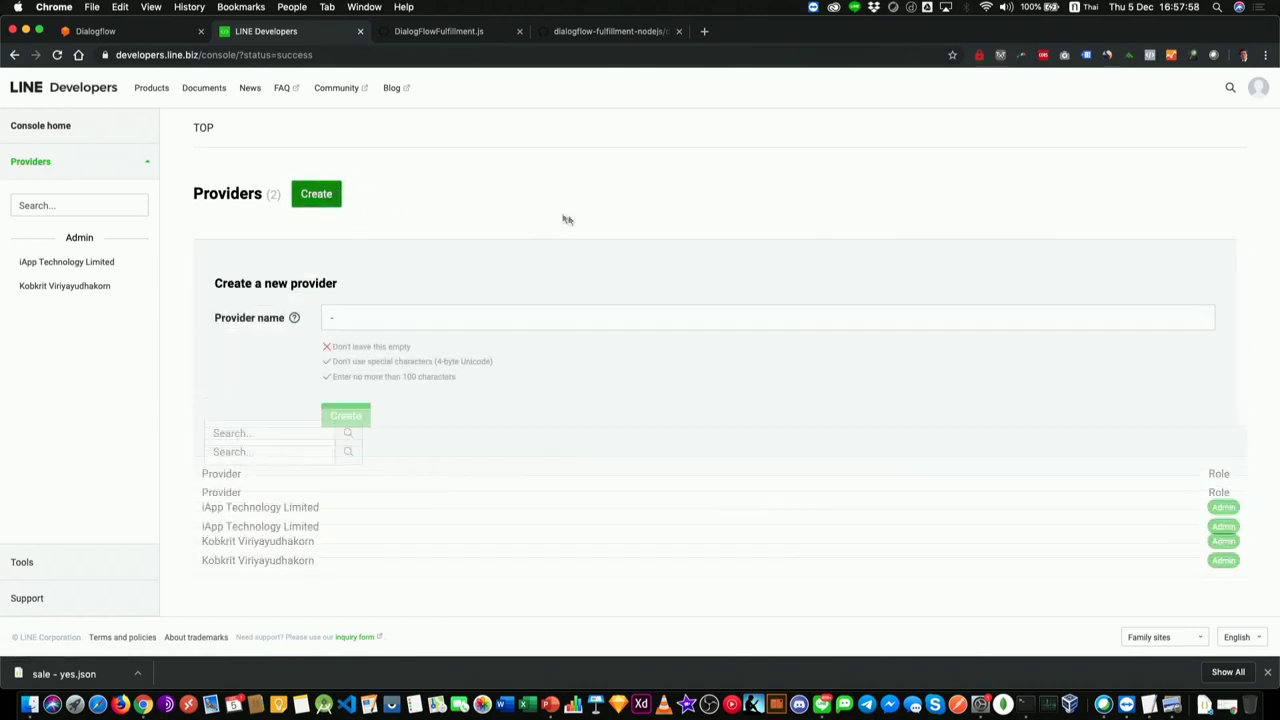
{"action": "left_click", "coordinate": [365, 328]}
{"action": "type", "text": "ฤณฤฤ"}
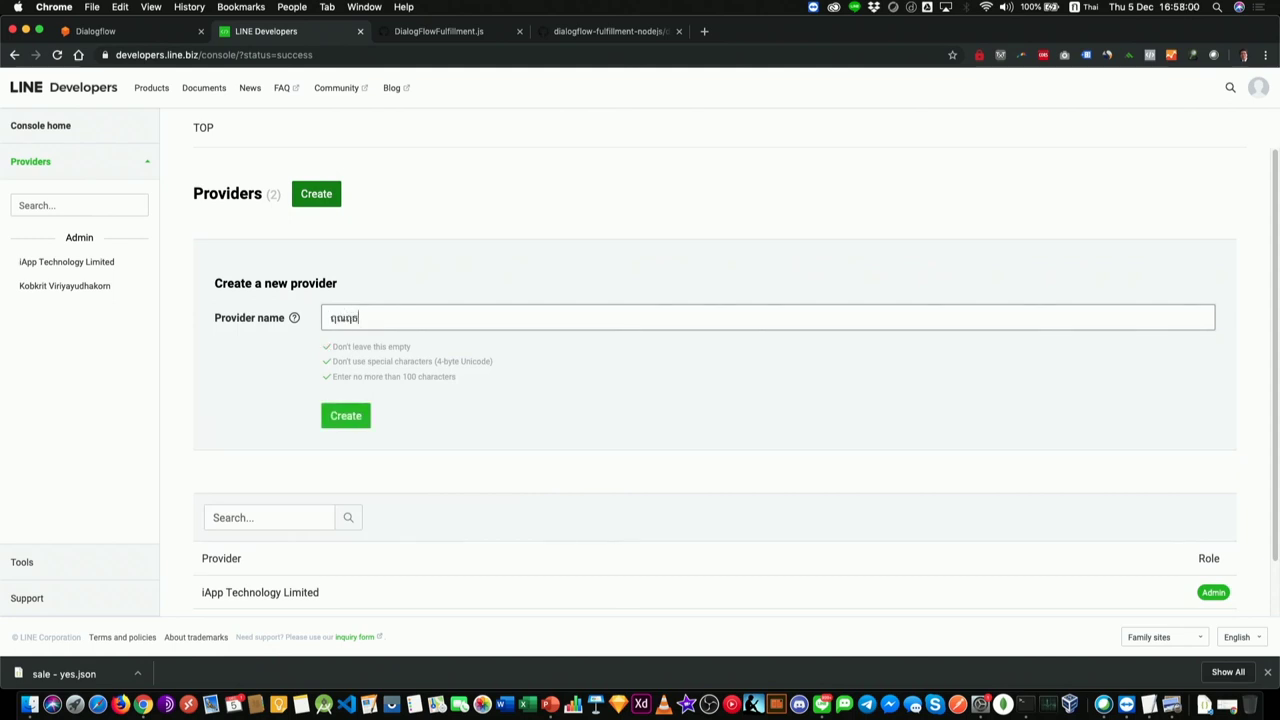
{"action": "key", "text": "BackSpace"}
{"action": "key", "text": "ctrl+space"}
{"action": "type", "text": "AIAT"}
{"action": "left_click", "coordinate": [346, 415]}
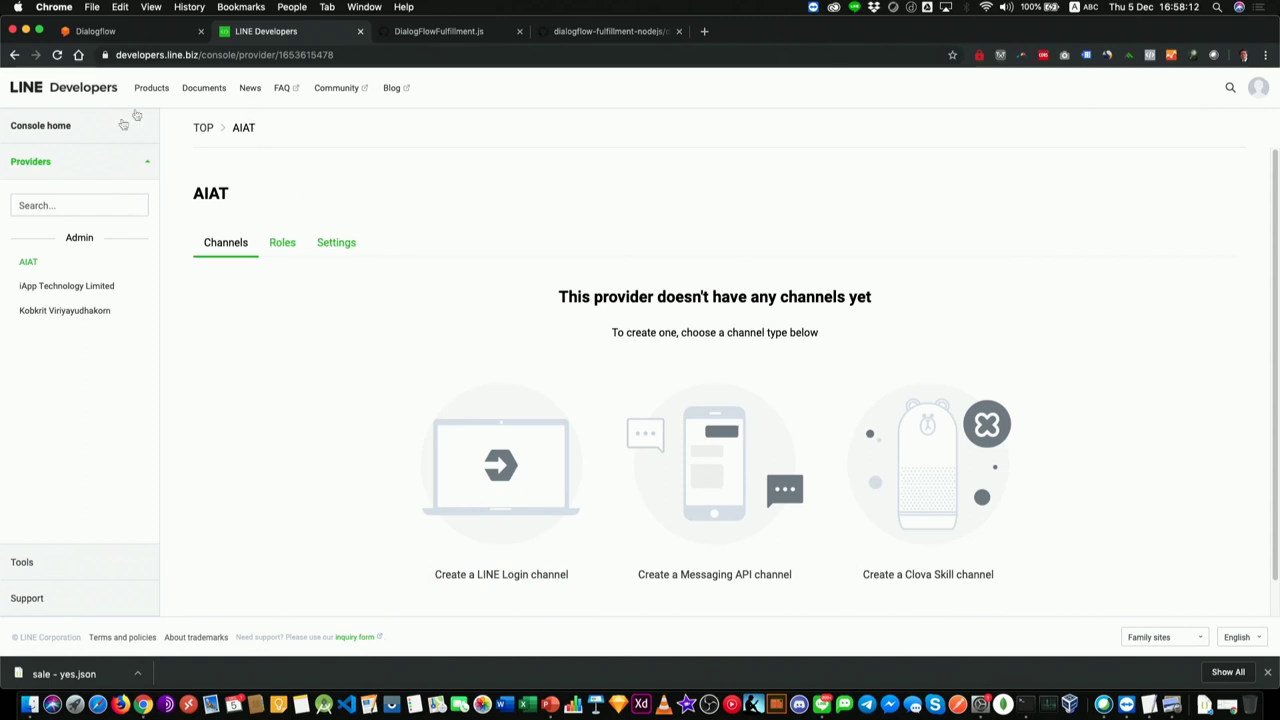
Step: Start a new Messaging API channel under the AIAT provider
{"action": "left_click_drag", "start_coordinate": [233, 126], "coordinate": [294, 151]}
{"action": "left_click", "coordinate": [315, 195]}
{"action": "scroll", "coordinate": [575, 163], "scroll_direction": "down", "scroll_amount": 1}
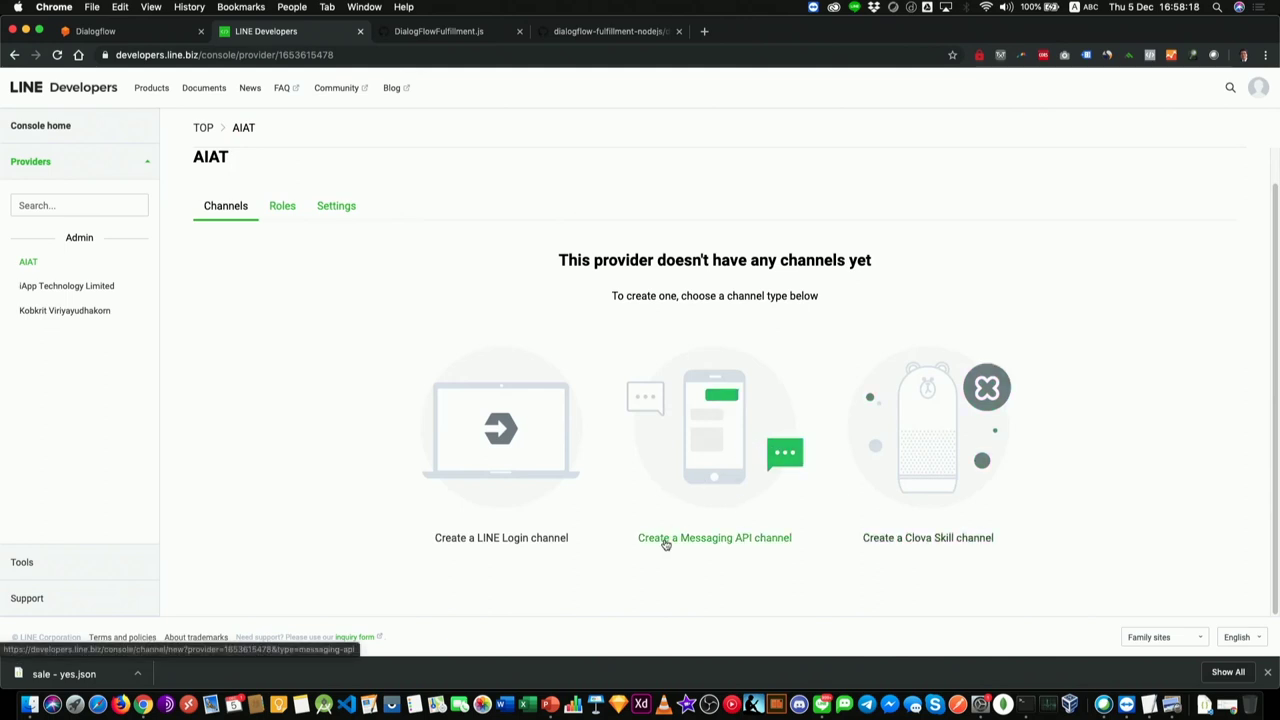
{"action": "left_click", "coordinate": [786, 548]}
{"action": "scroll", "coordinate": [462, 456], "scroll_direction": "down", "scroll_amount": 3}
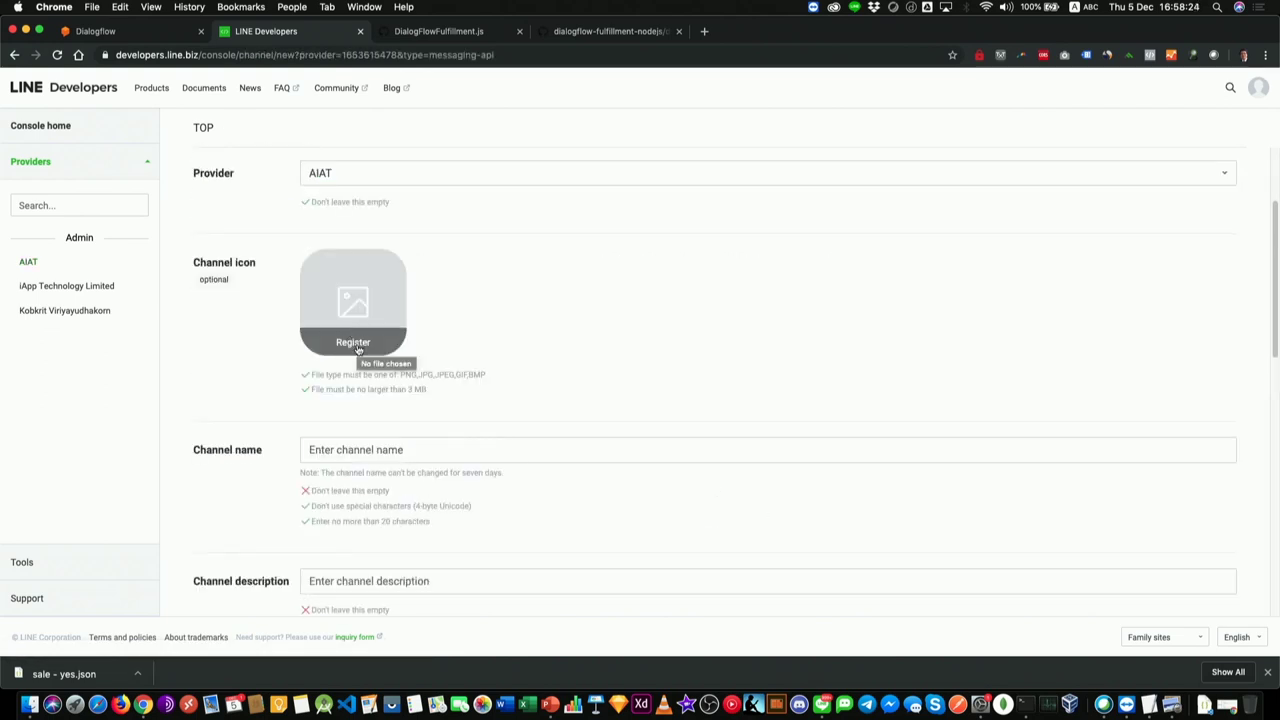
Step: Set the channel name to AIATBot
{"action": "scroll", "coordinate": [480, 323], "scroll_direction": "up", "scroll_amount": 4}
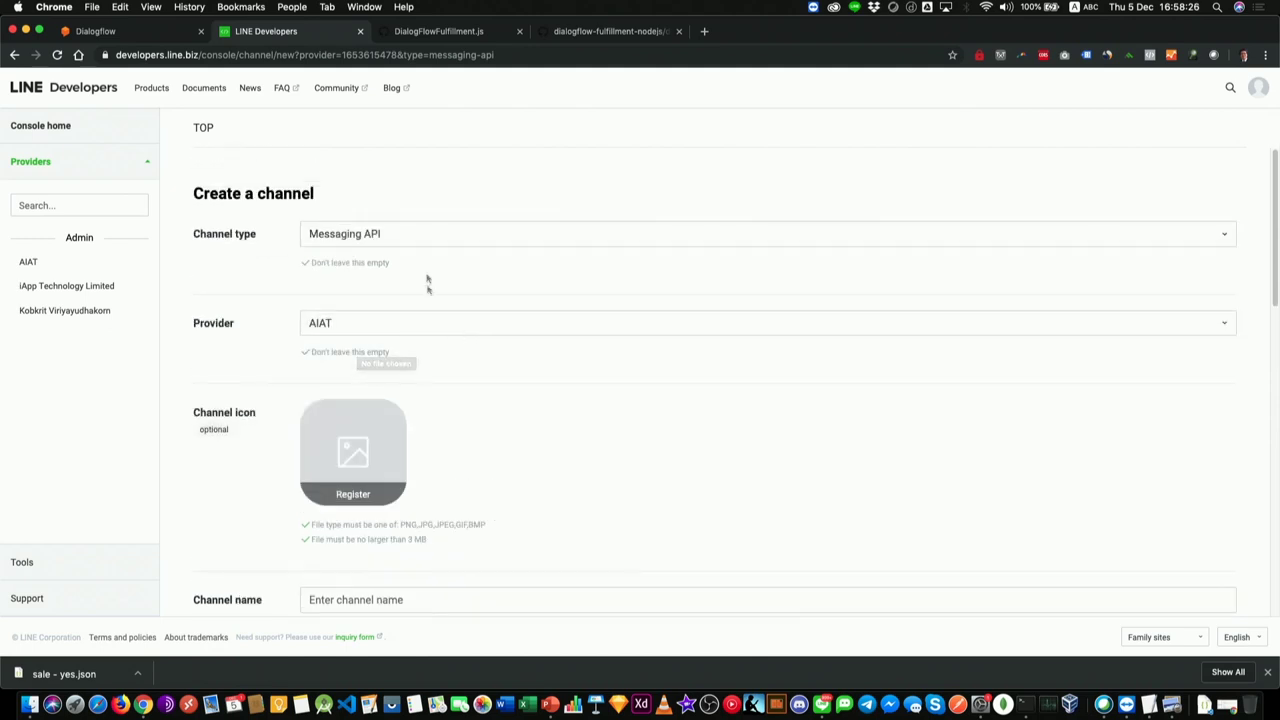
{"action": "scroll", "coordinate": [428, 286], "scroll_direction": "down", "scroll_amount": 3}
{"action": "scroll", "coordinate": [460, 440], "scroll_direction": "down", "scroll_amount": 1}
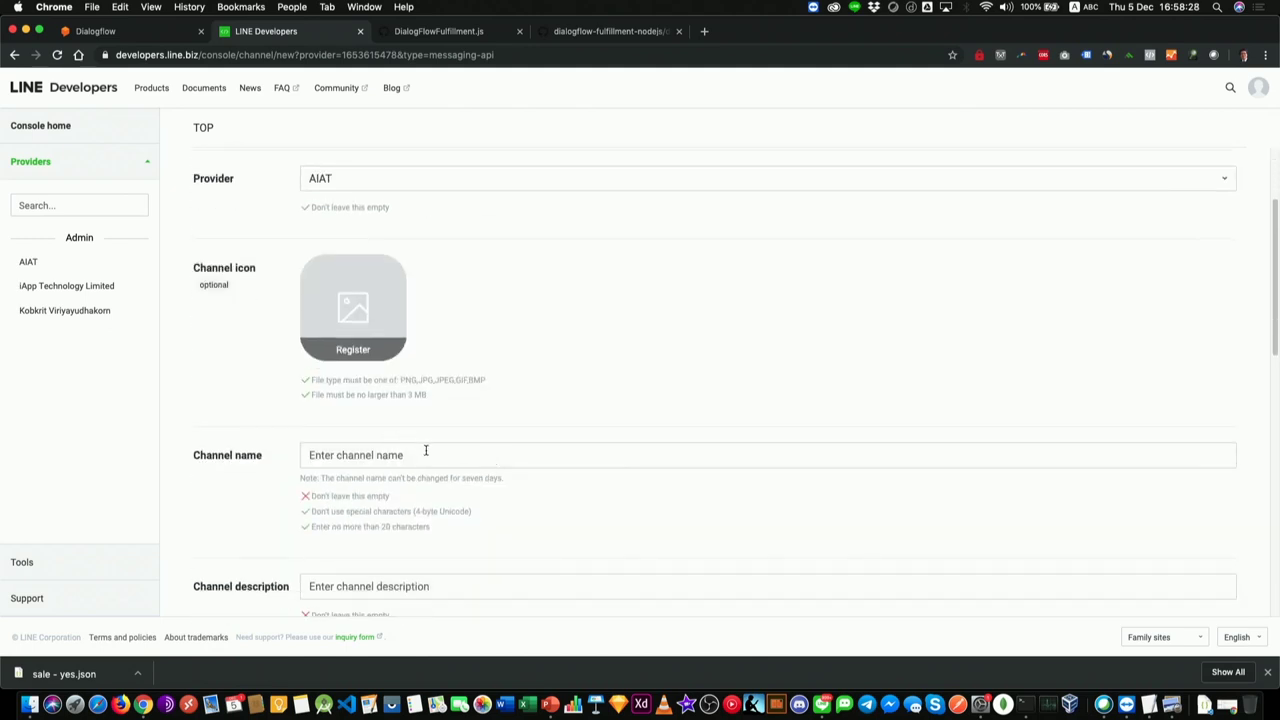
{"action": "left_click", "coordinate": [463, 461]}
{"action": "type", "text": "AIAT"}
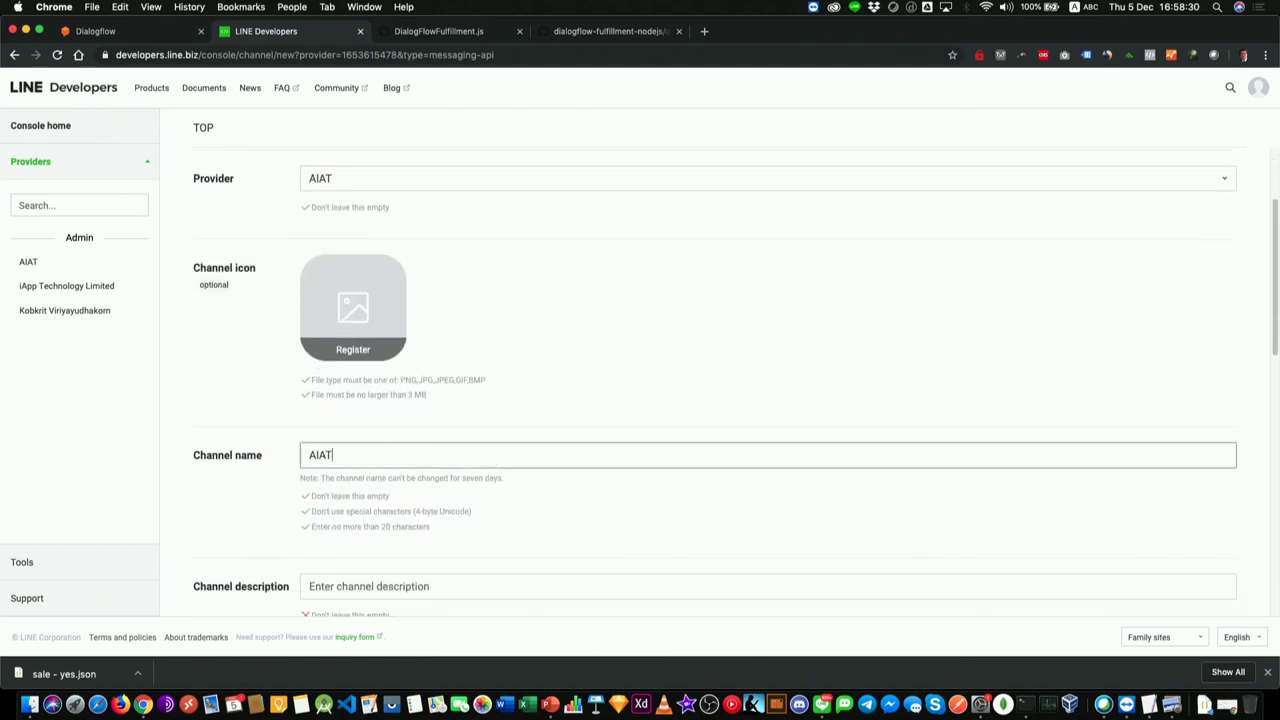
{"action": "type", "text": "_Bot"}
{"action": "key", "text": "Tab"}
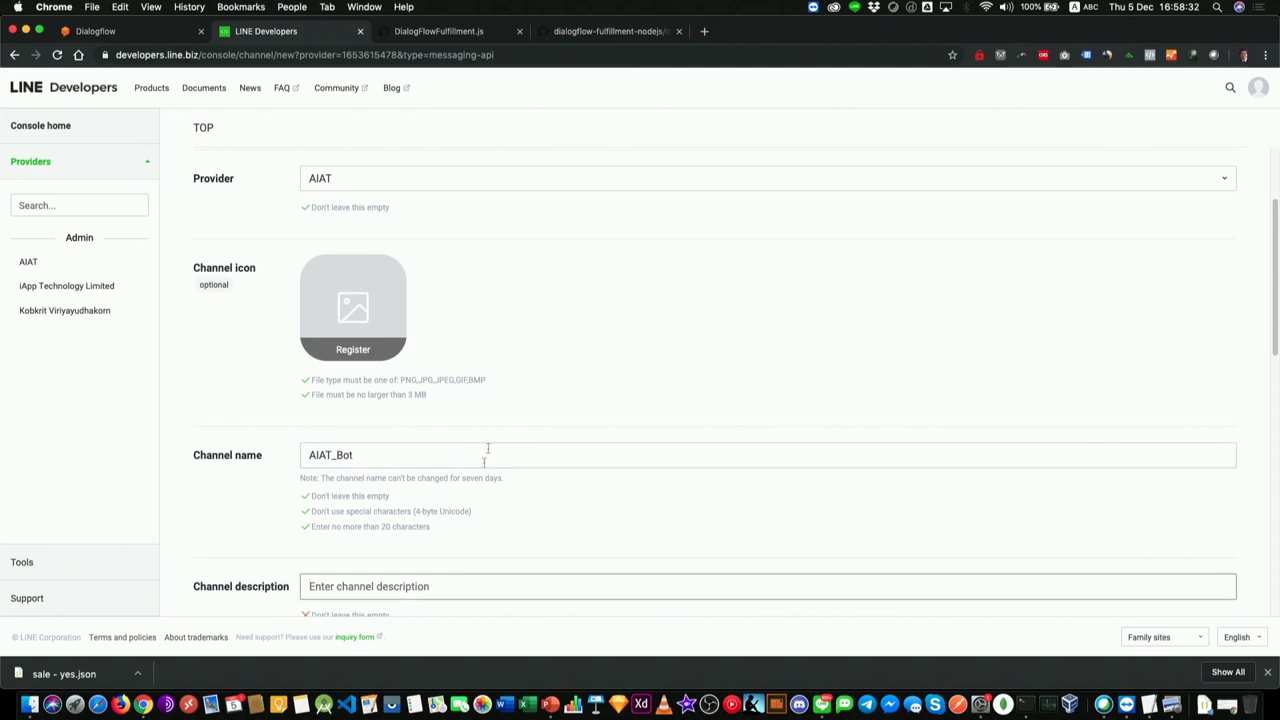
{"action": "scroll", "coordinate": [488, 450], "scroll_direction": "down", "scroll_amount": 3}
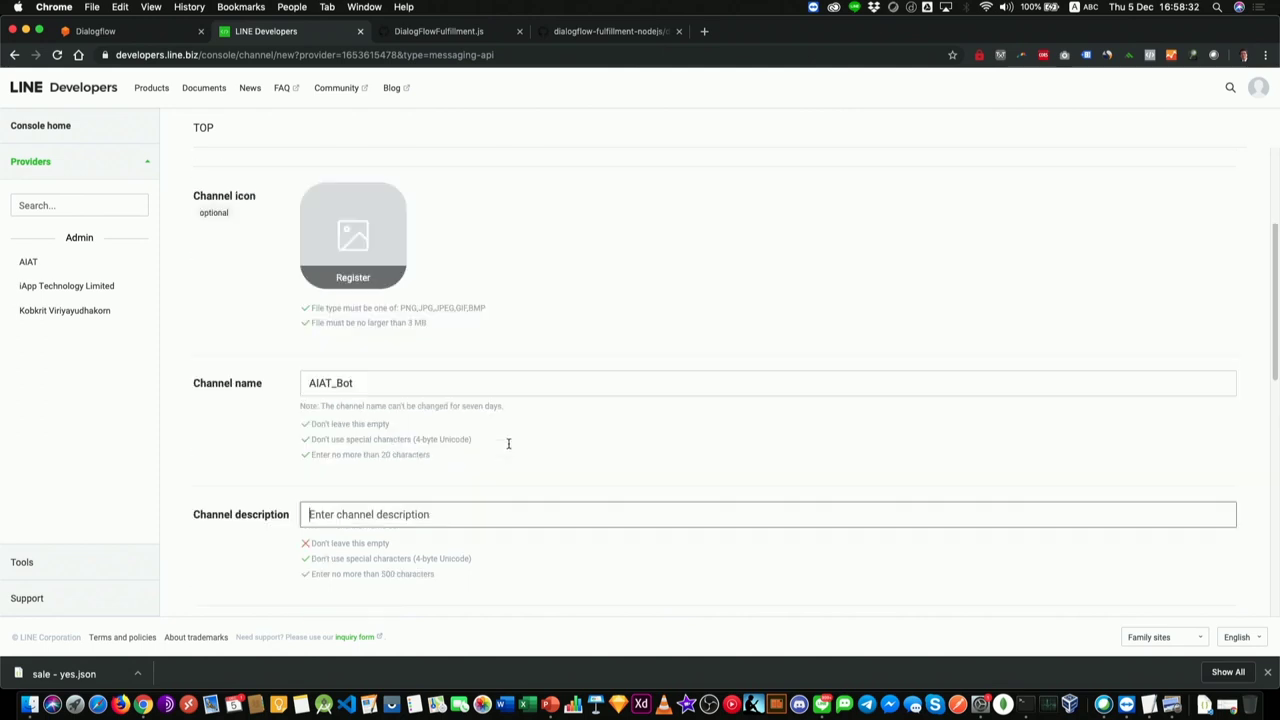
{"action": "left_click", "coordinate": [337, 383]}
{"action": "key", "text": "BackSpace"}
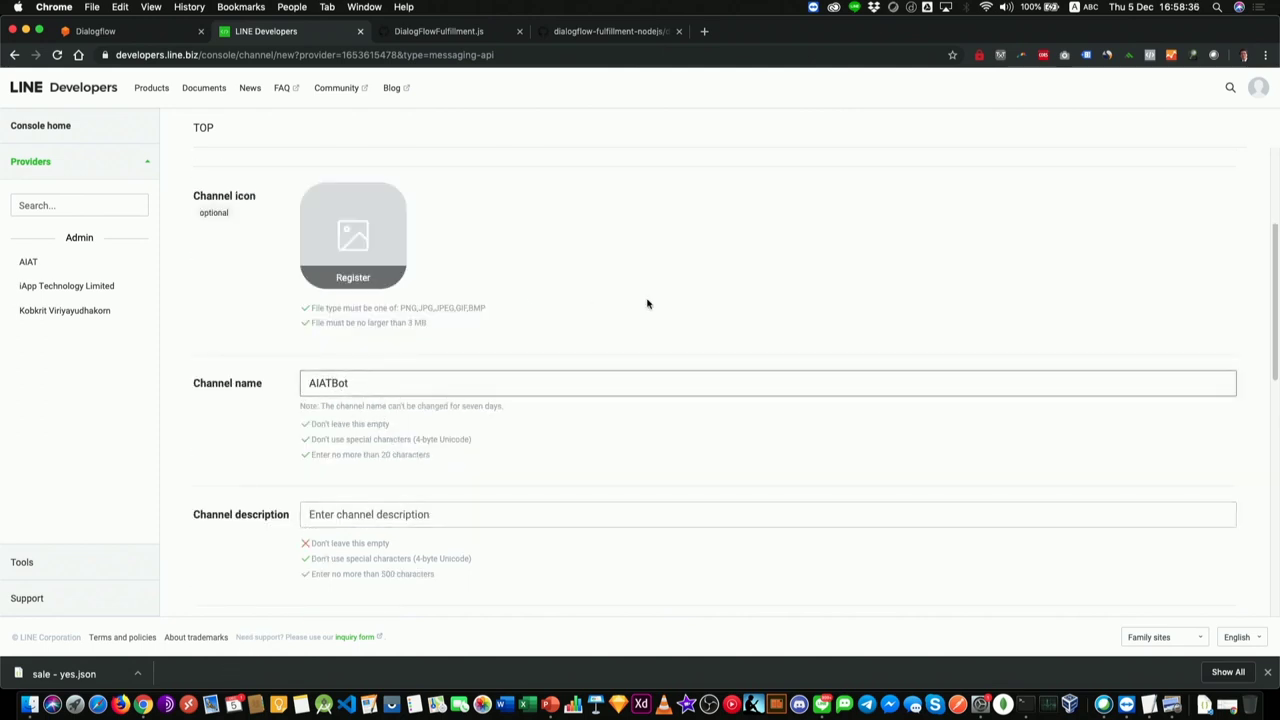
{"action": "left_click", "coordinate": [647, 304]}
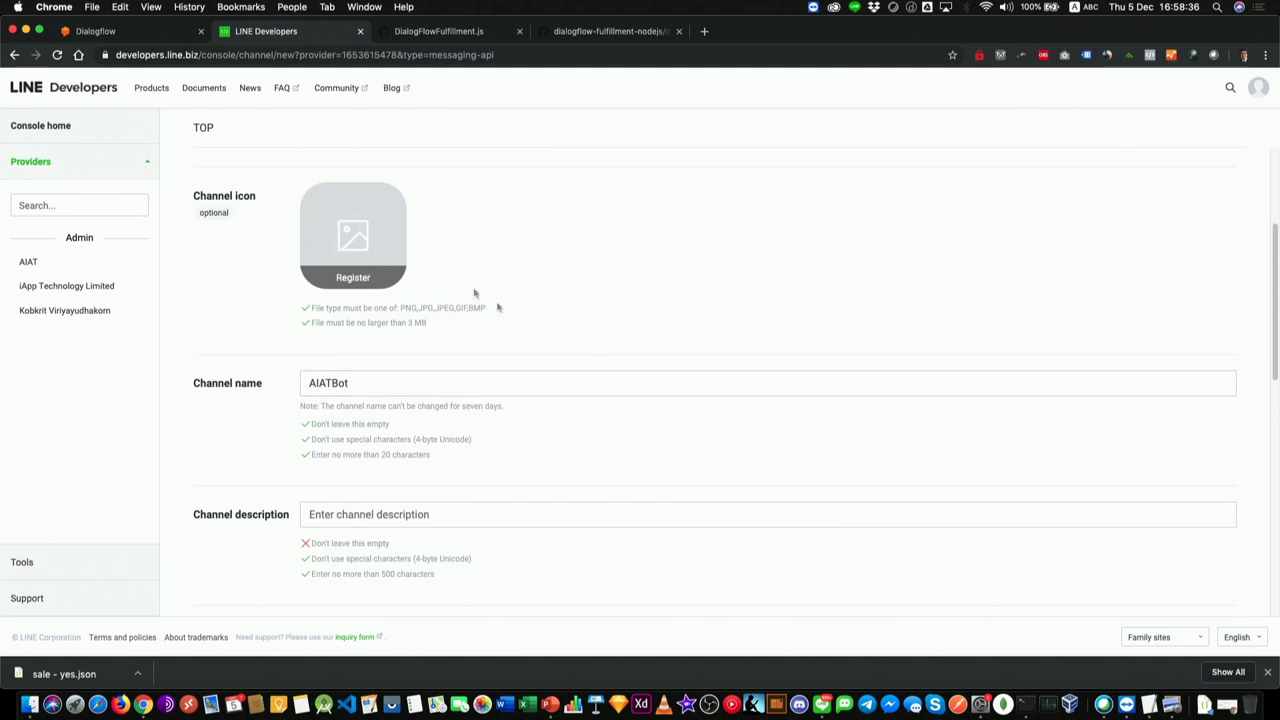
Step: Upload an image from the Chochae folder as the channel icon
{"action": "left_click", "coordinate": [352, 255]}
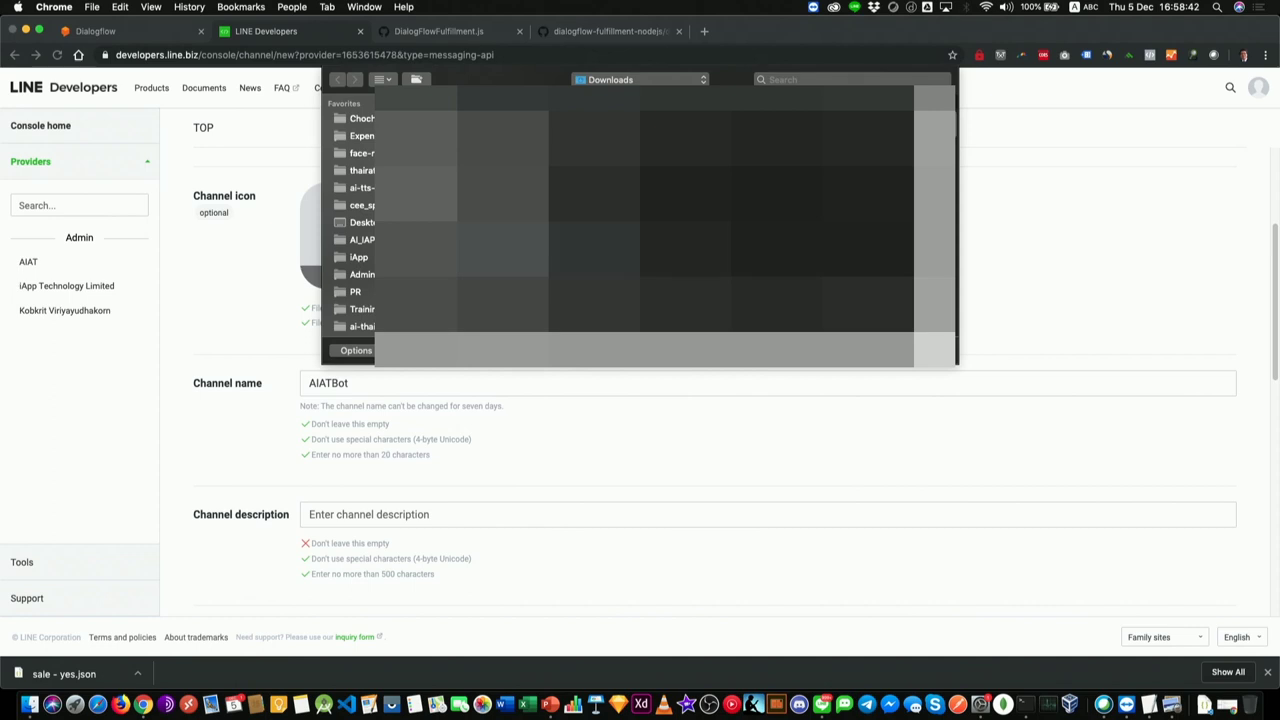
{"action": "left_click", "coordinate": [360, 118]}
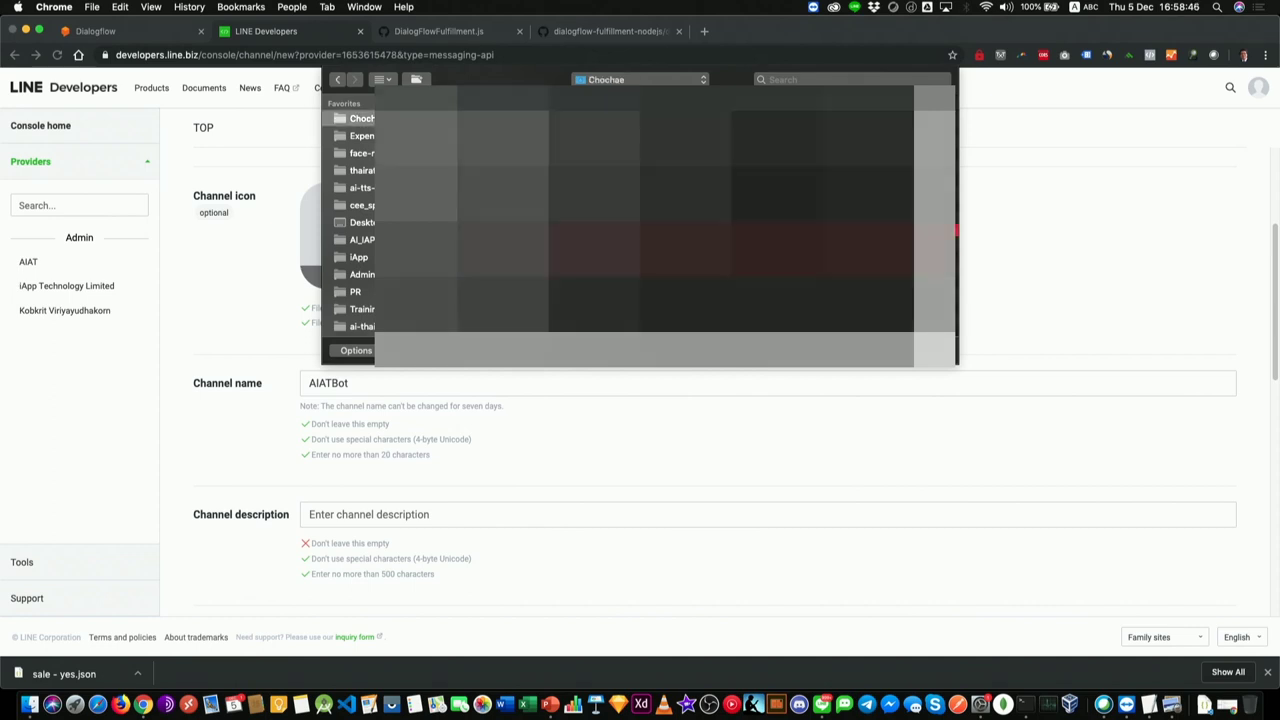
{"action": "left_click", "coordinate": [640, 193]}
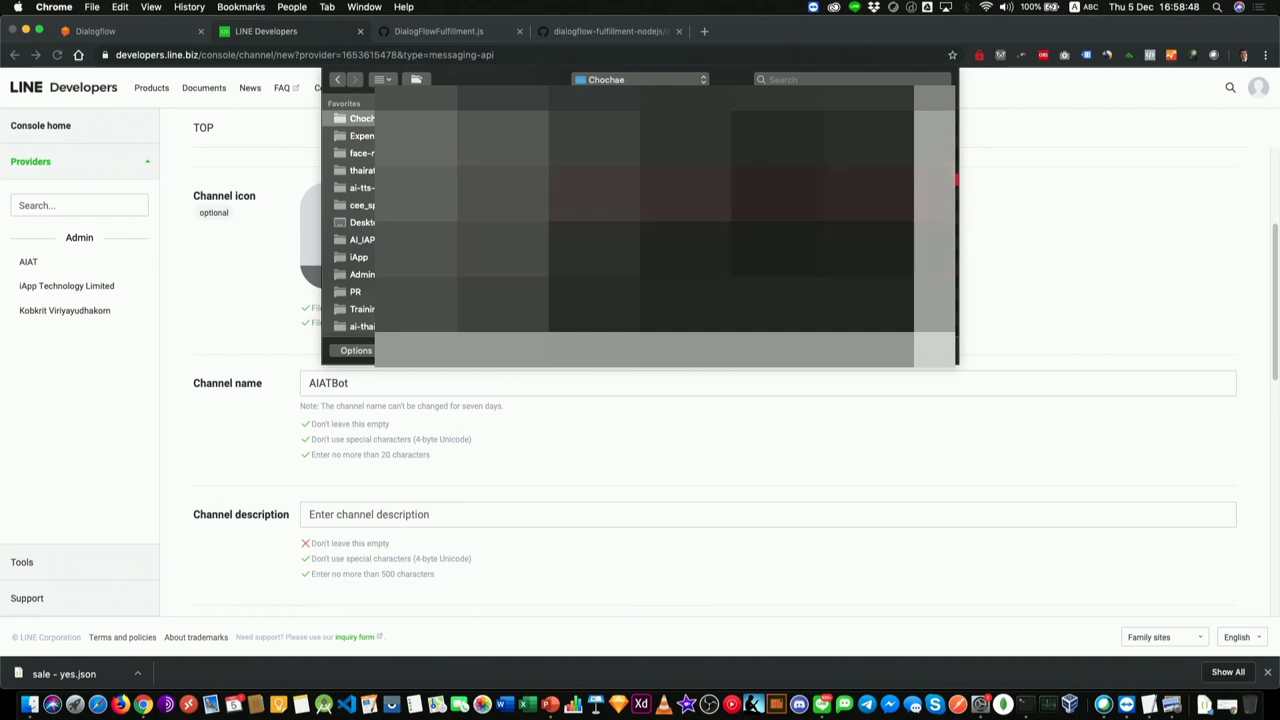
{"action": "key", "text": "Return"}
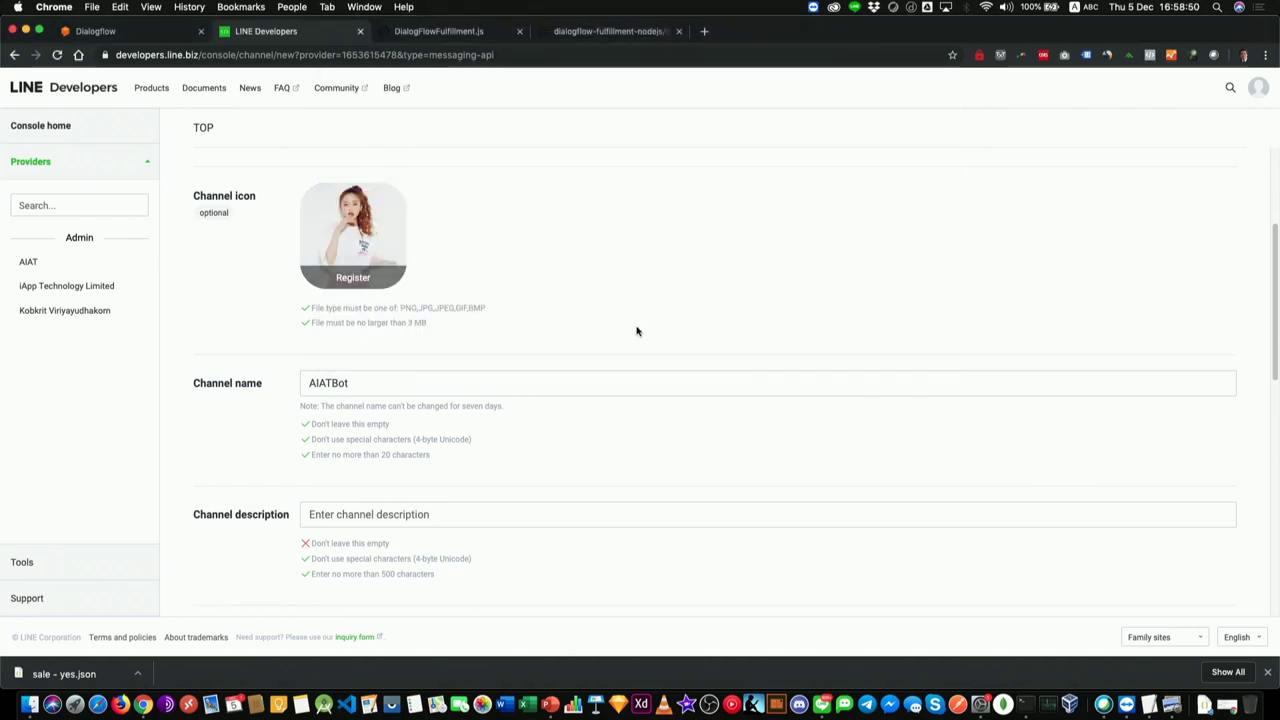
Step: Enter 'AIAT Demo Bot' as the channel description
{"action": "scroll", "coordinate": [620, 357], "scroll_direction": "down", "scroll_amount": 1}
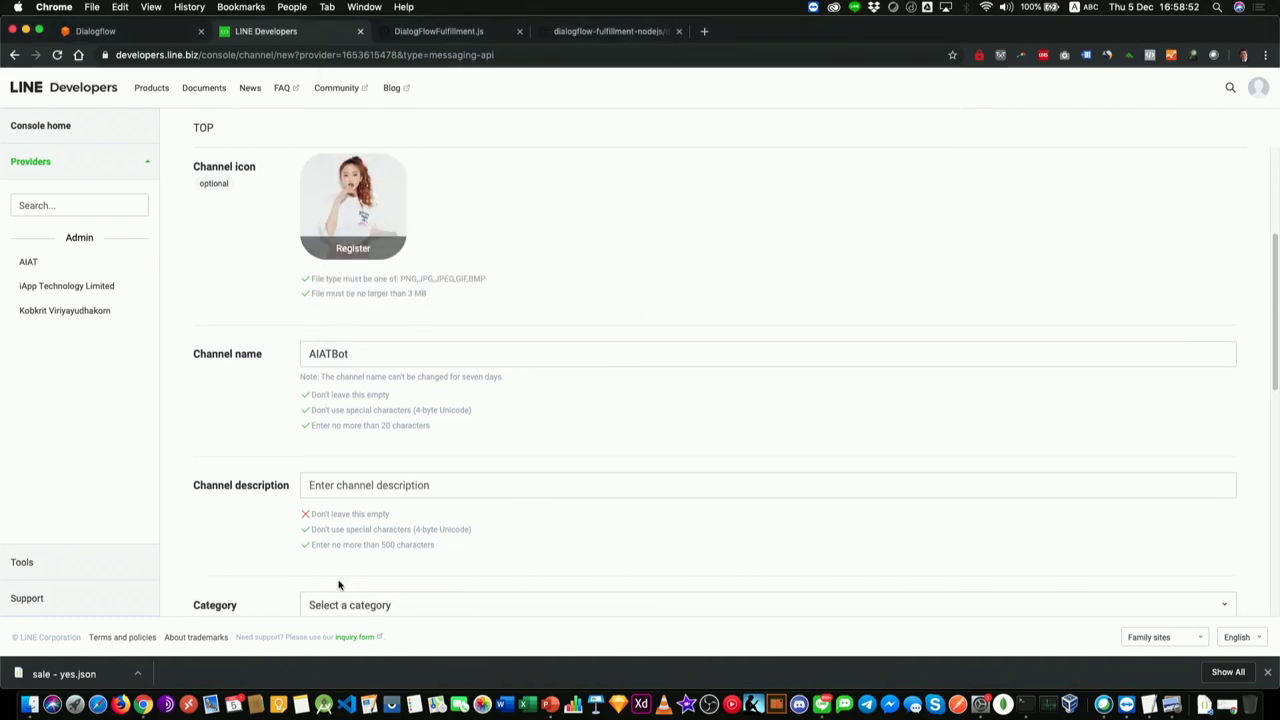
{"action": "left_click", "coordinate": [423, 484]}
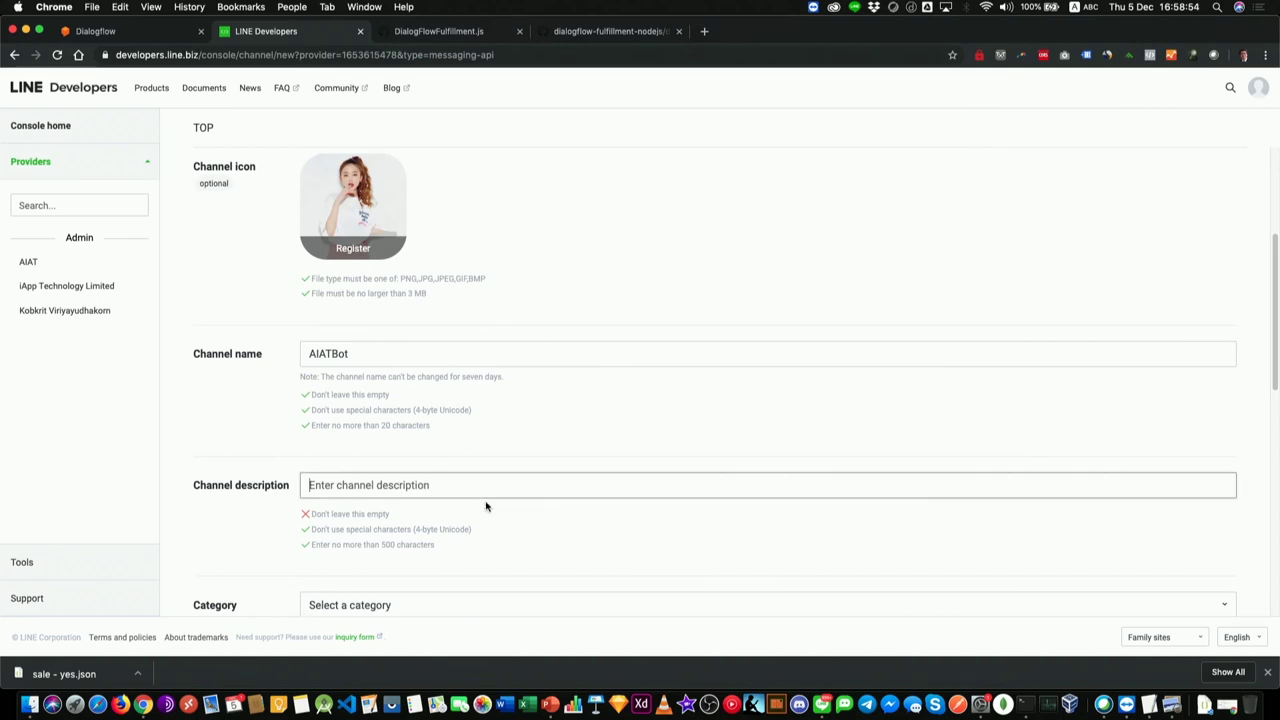
{"action": "type", "text": "AIAT "}
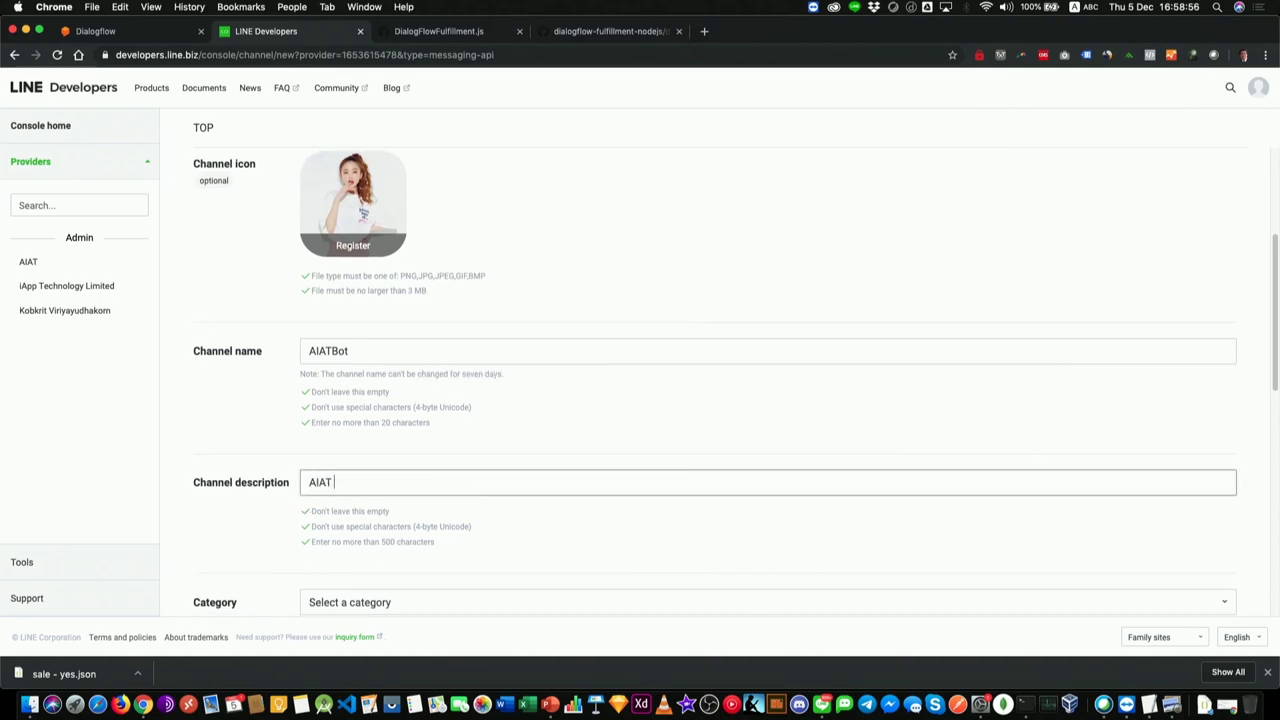
{"action": "type", "text": "Demo Bo"}
{"action": "left_click", "coordinate": [490, 508]}
{"action": "scroll", "coordinate": [554, 474], "scroll_direction": "down", "scroll_amount": 3}
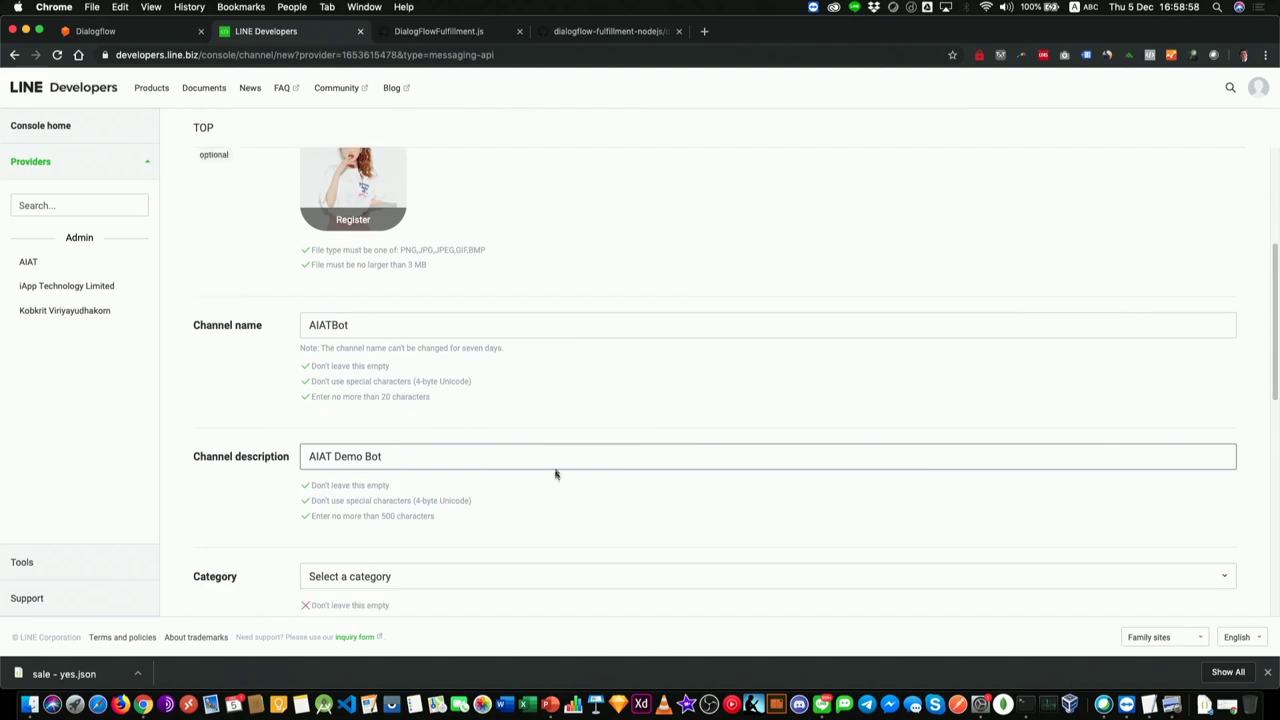
Step: Set the category to Local Businesses & Places and subcategory to Airport
{"action": "left_click", "coordinate": [408, 456]}
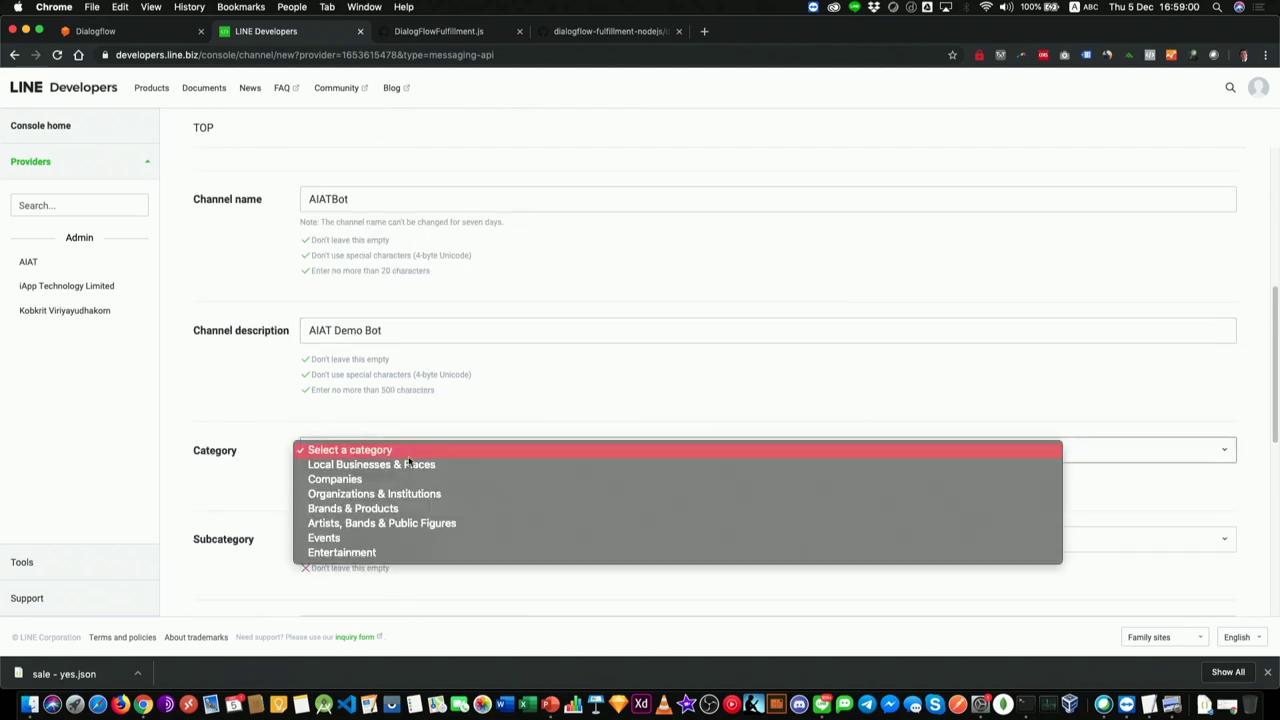
{"action": "left_click", "coordinate": [408, 466]}
{"action": "left_click", "coordinate": [408, 532]}
{"action": "left_click", "coordinate": [398, 553]}
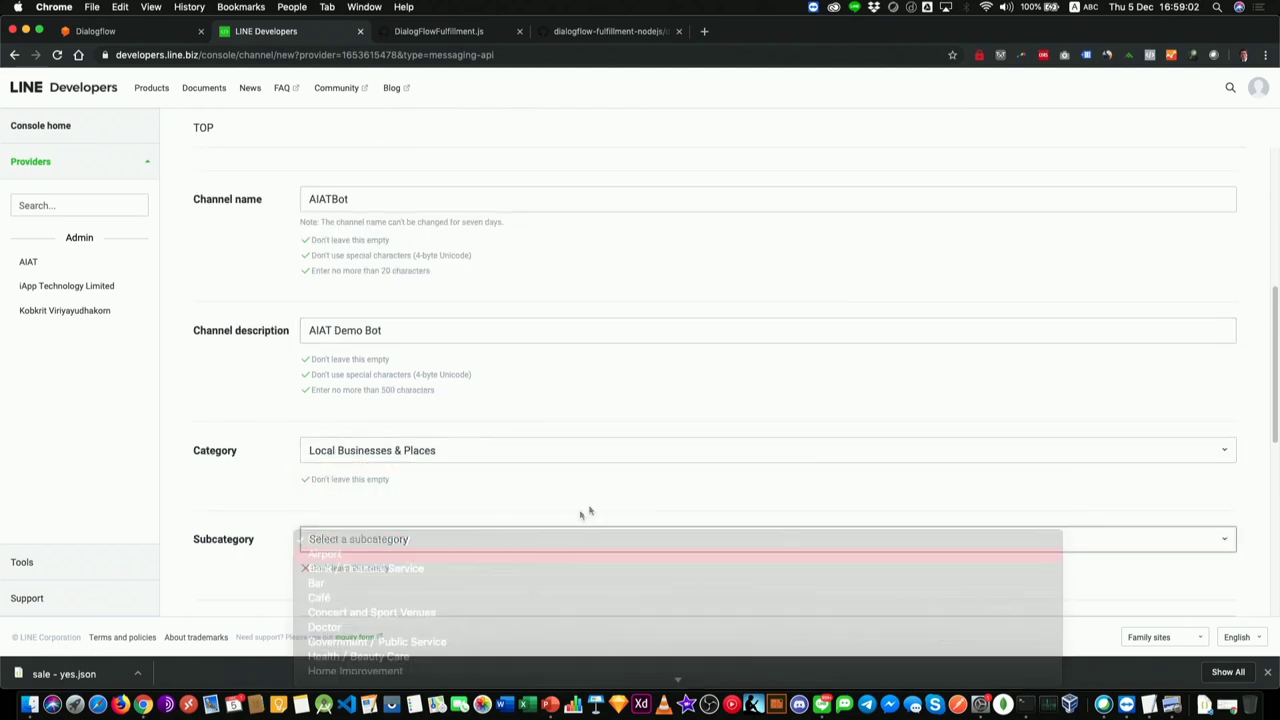
{"action": "scroll", "coordinate": [640, 531], "scroll_direction": "down", "scroll_amount": 6}
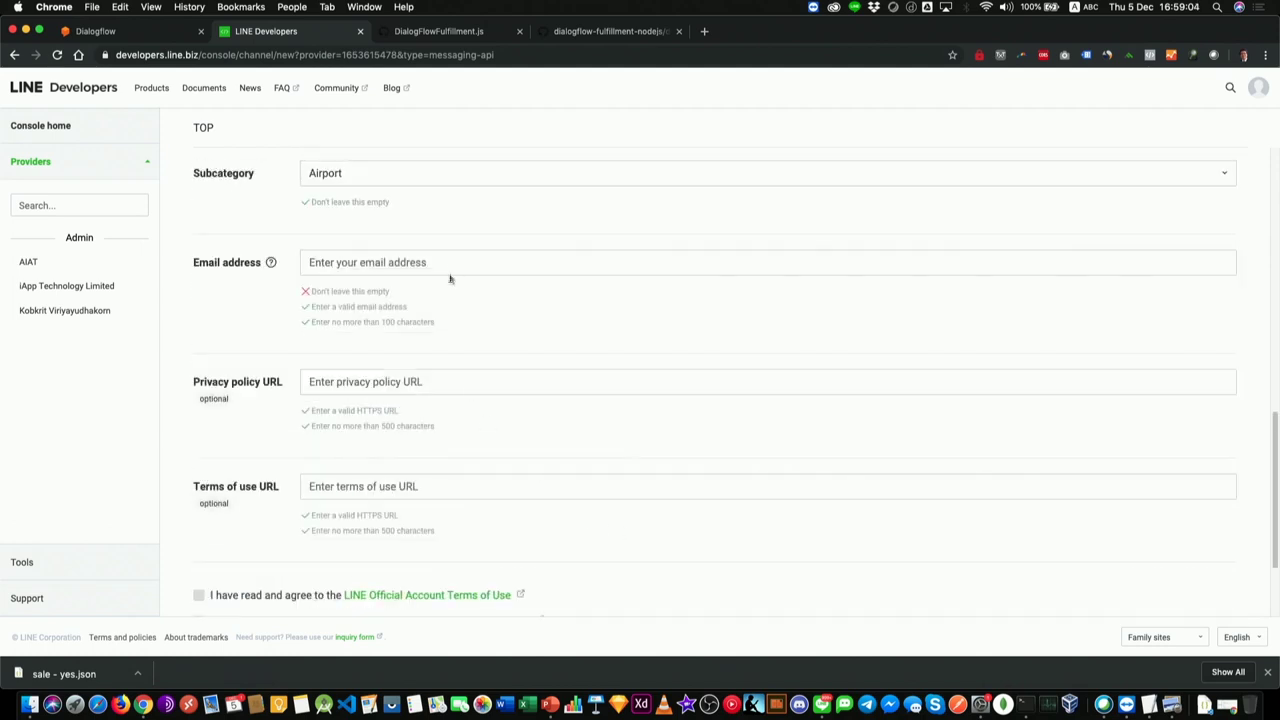
Step: Enter the contact e-mail address, accept both terms of use, and create the channel
{"action": "left_click", "coordinate": [449, 266]}
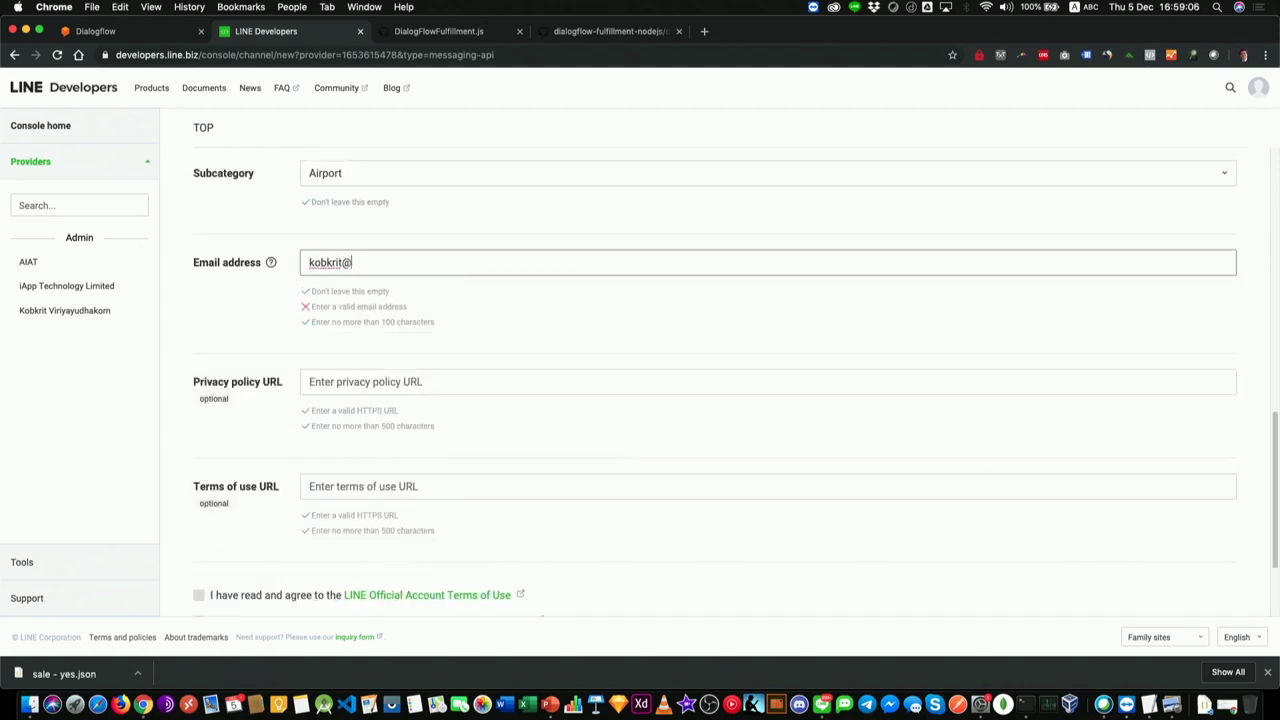
{"action": "key", "text": "Tab"}
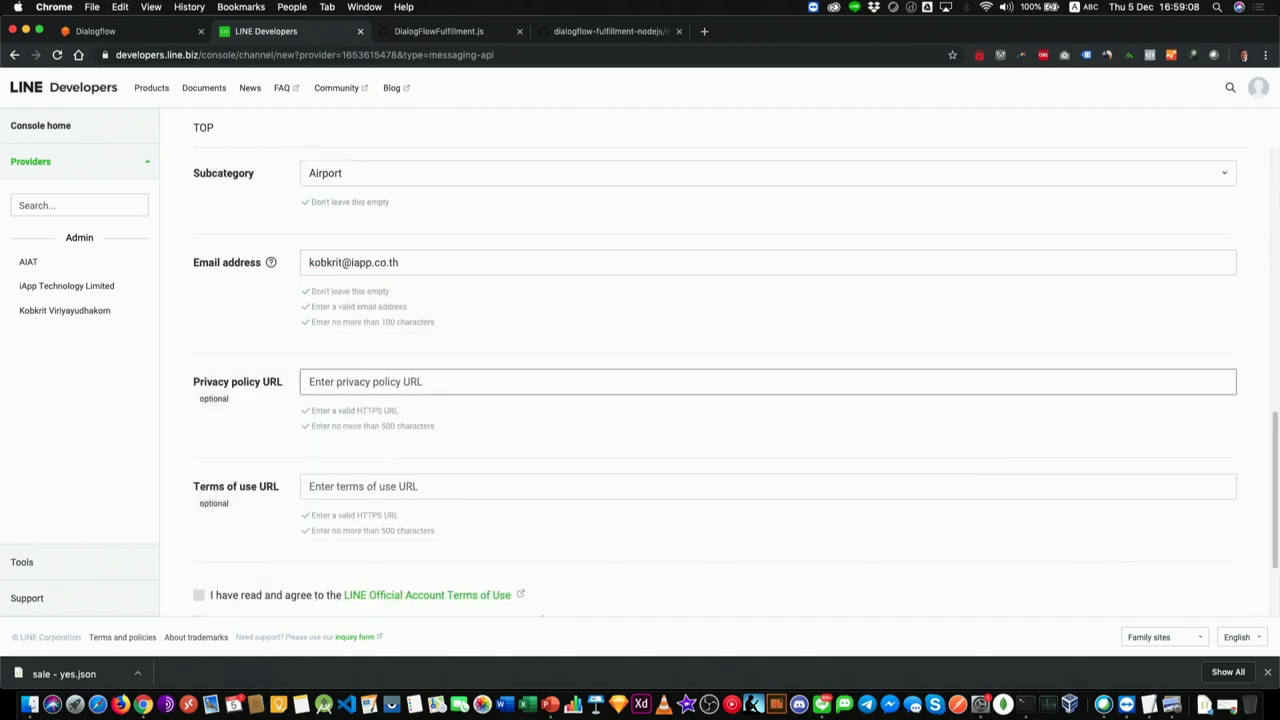
{"action": "scroll", "coordinate": [594, 489], "scroll_direction": "down", "scroll_amount": 3}
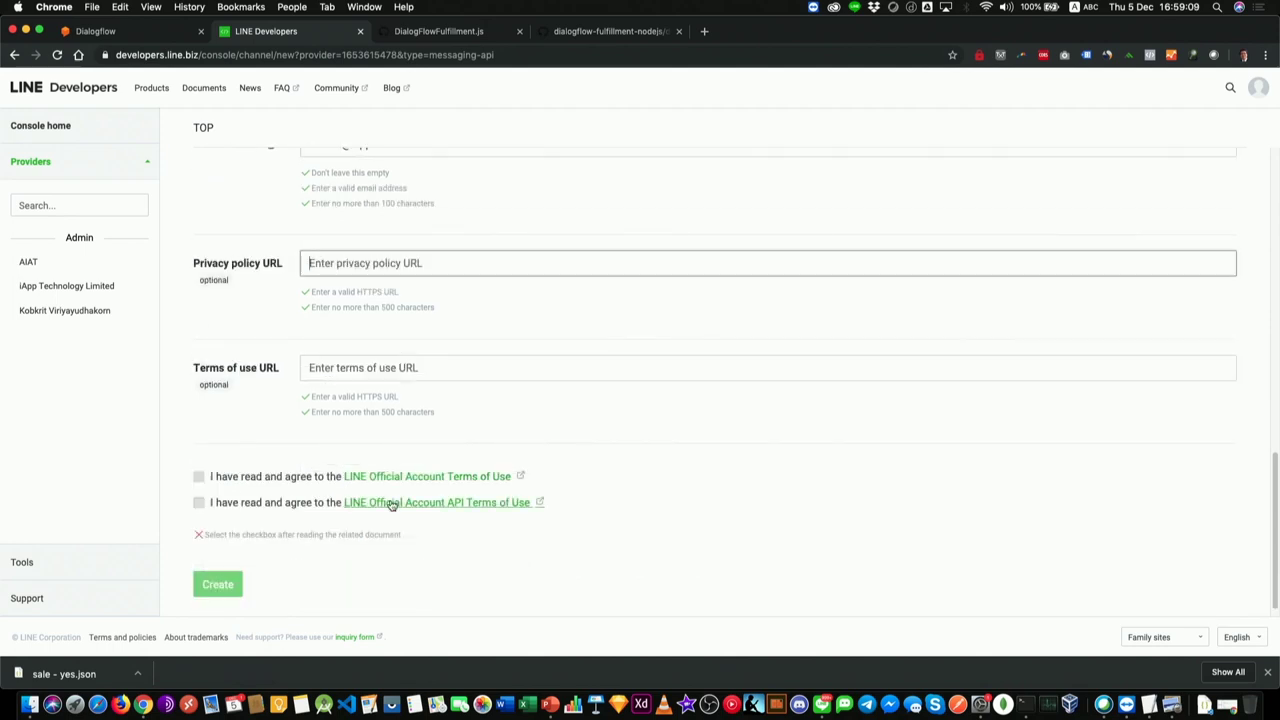
{"action": "left_click", "coordinate": [199, 462]}
{"action": "left_click", "coordinate": [199, 488]}
{"action": "left_click", "coordinate": [234, 567]}
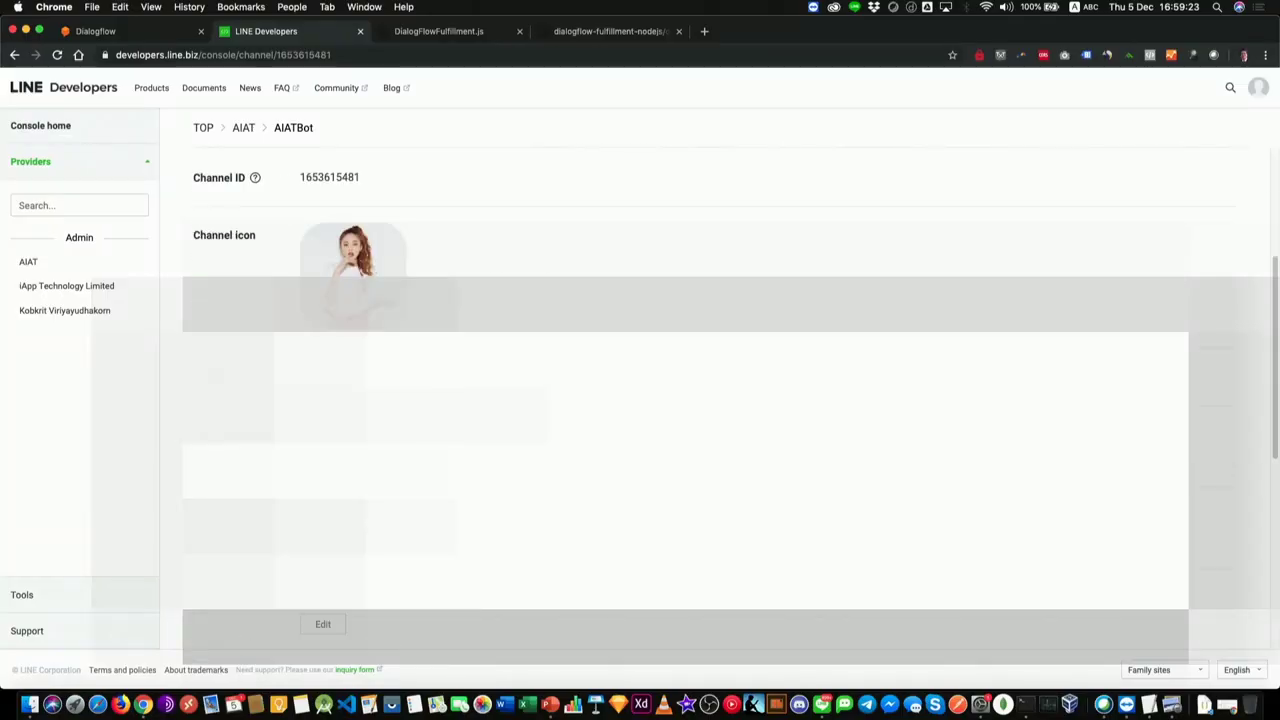
{"action": "scroll", "coordinate": [700, 400], "scroll_direction": "down", "scroll_amount": 10}
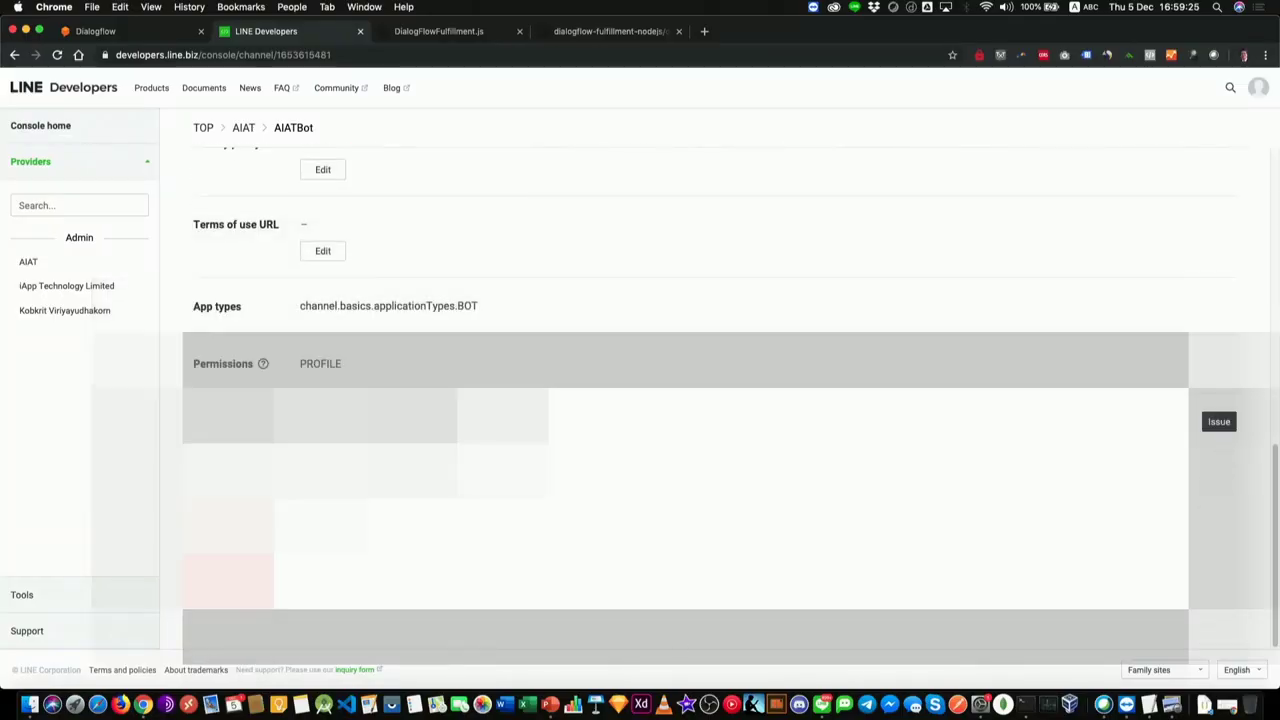
Step: Open AIATBot's Messaging API settings and scroll down to the Webhook URL setting
{"action": "scroll", "coordinate": [508, 406], "scroll_direction": "up", "scroll_amount": 10}
{"action": "left_click", "coordinate": [323, 261]}
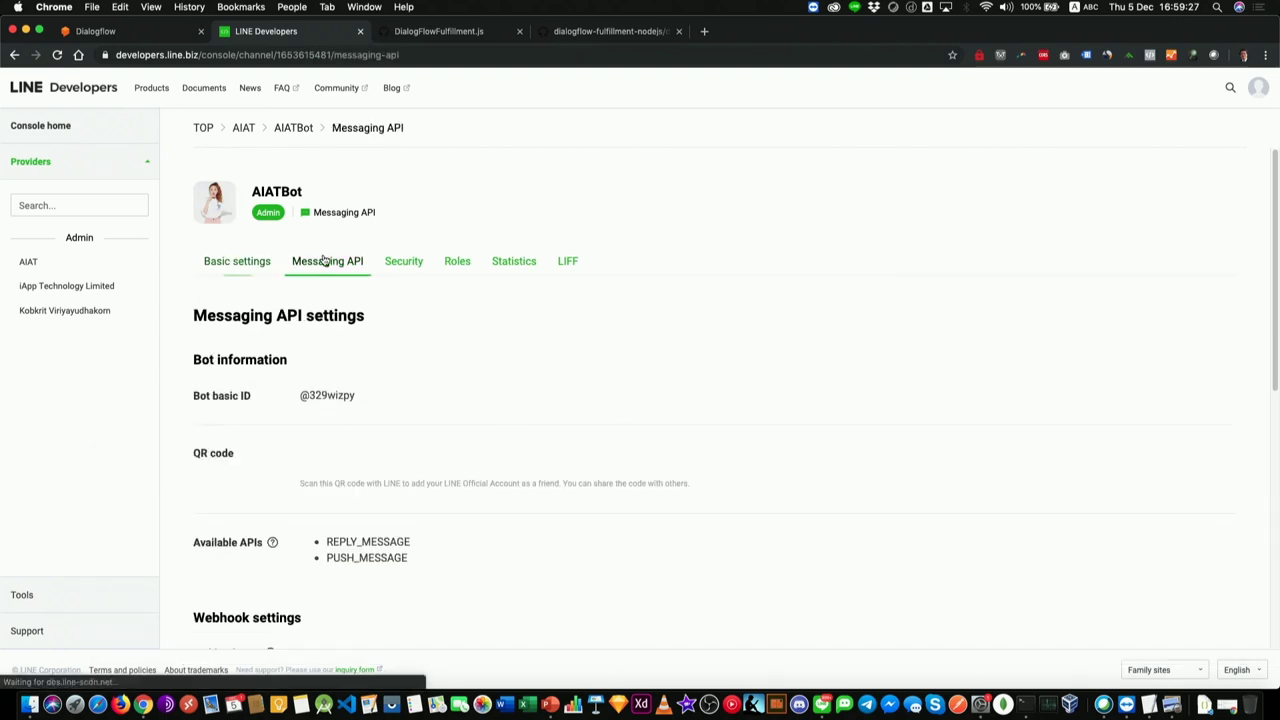
{"action": "scroll", "coordinate": [562, 372], "scroll_direction": "down", "scroll_amount": 3}
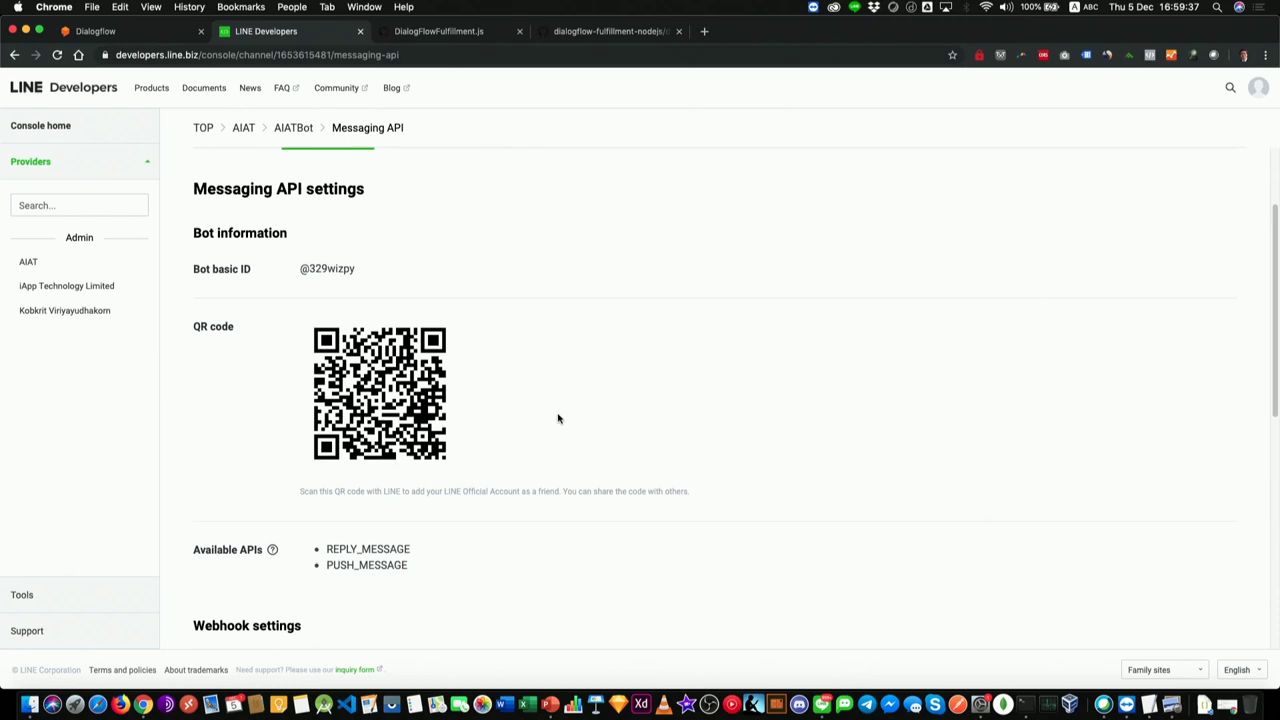
{"action": "scroll", "coordinate": [557, 412], "scroll_direction": "down", "scroll_amount": 5}
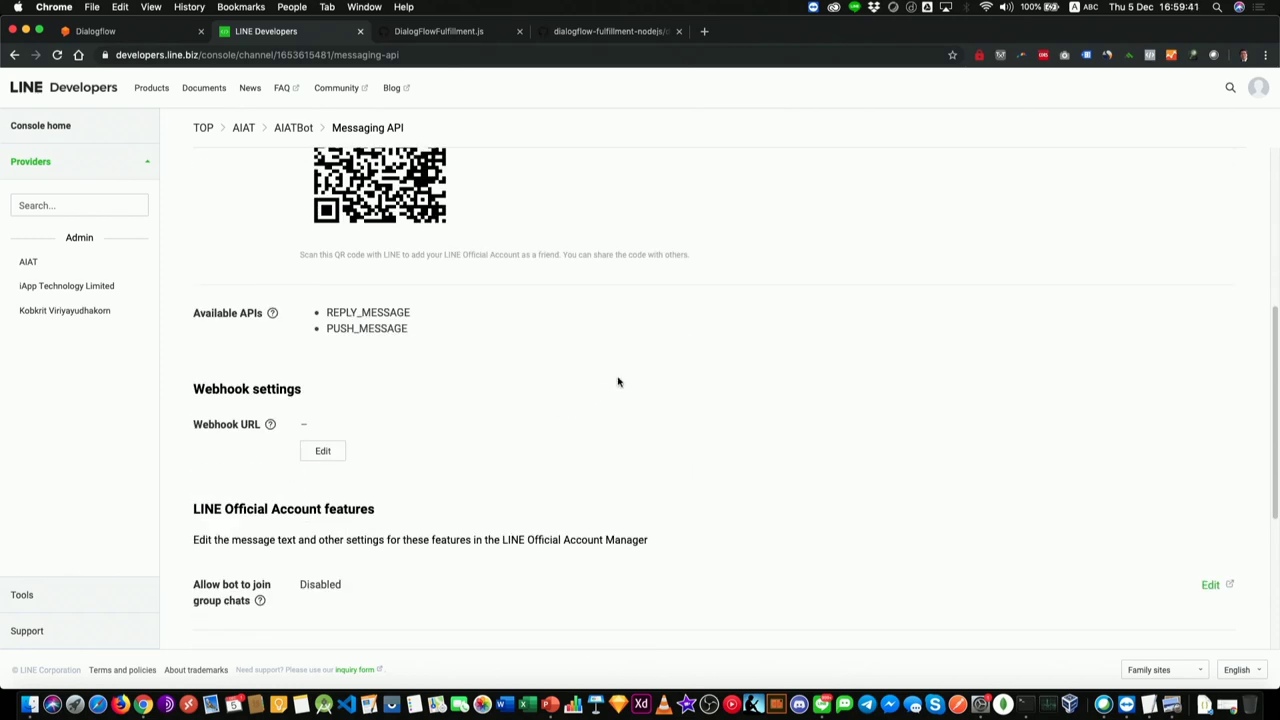
{"action": "scroll", "coordinate": [630, 400], "scroll_direction": "down", "scroll_amount": 1}
{"action": "scroll", "coordinate": [551, 364], "scroll_direction": "down", "scroll_amount": 3}
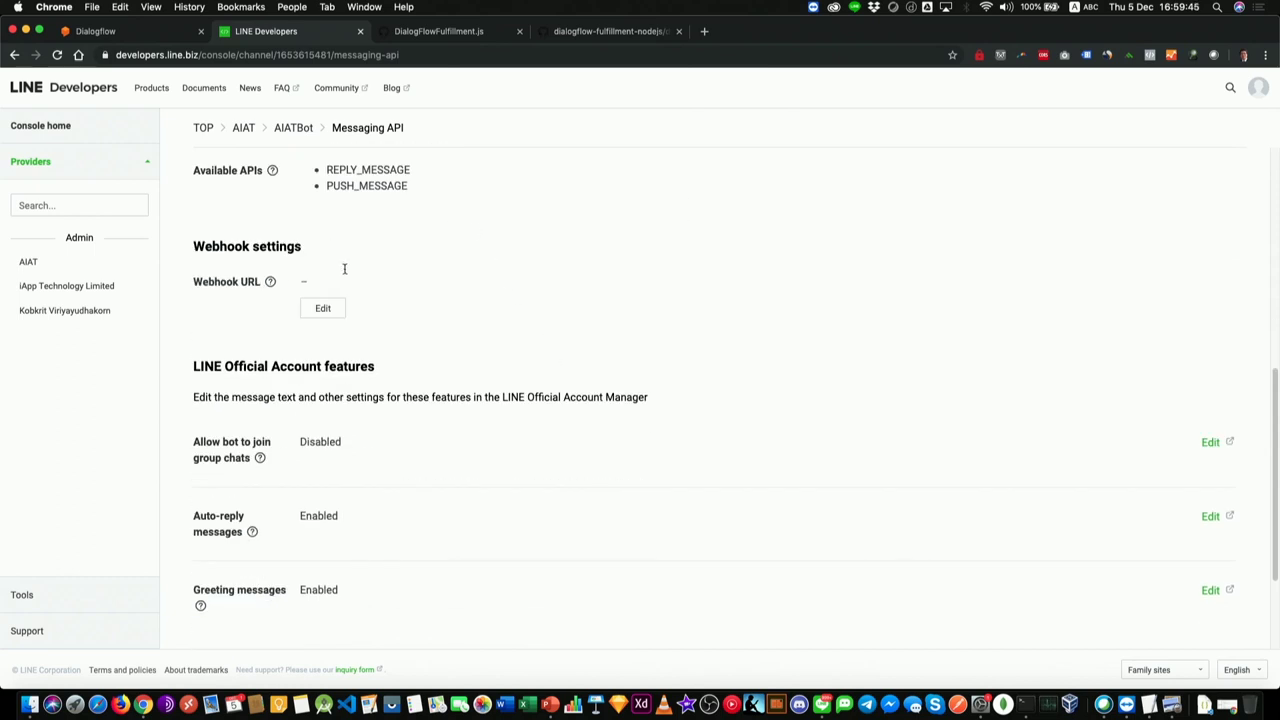
{"action": "left_click_drag", "start_coordinate": [194, 283], "coordinate": [261, 287]}
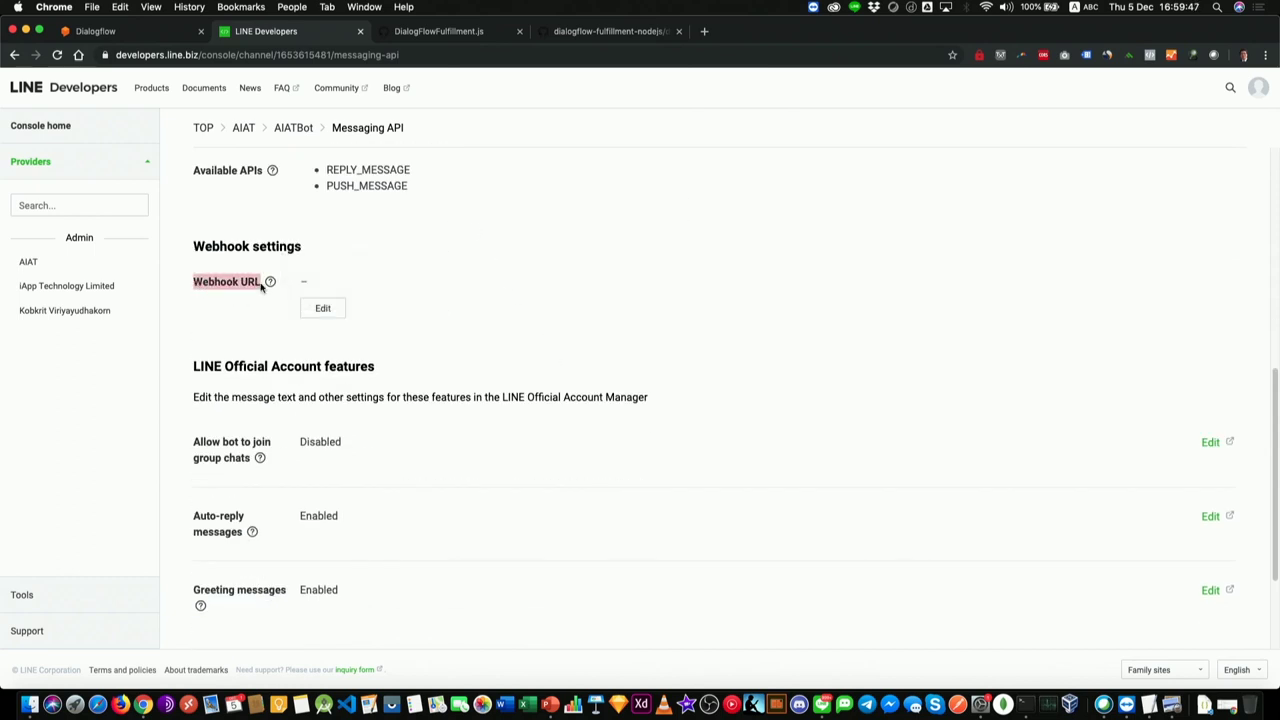
Step: Copy Dialogflow's LINE webhook URL and save it as the channel's Webhook URL
{"action": "left_click", "coordinate": [96, 33]}
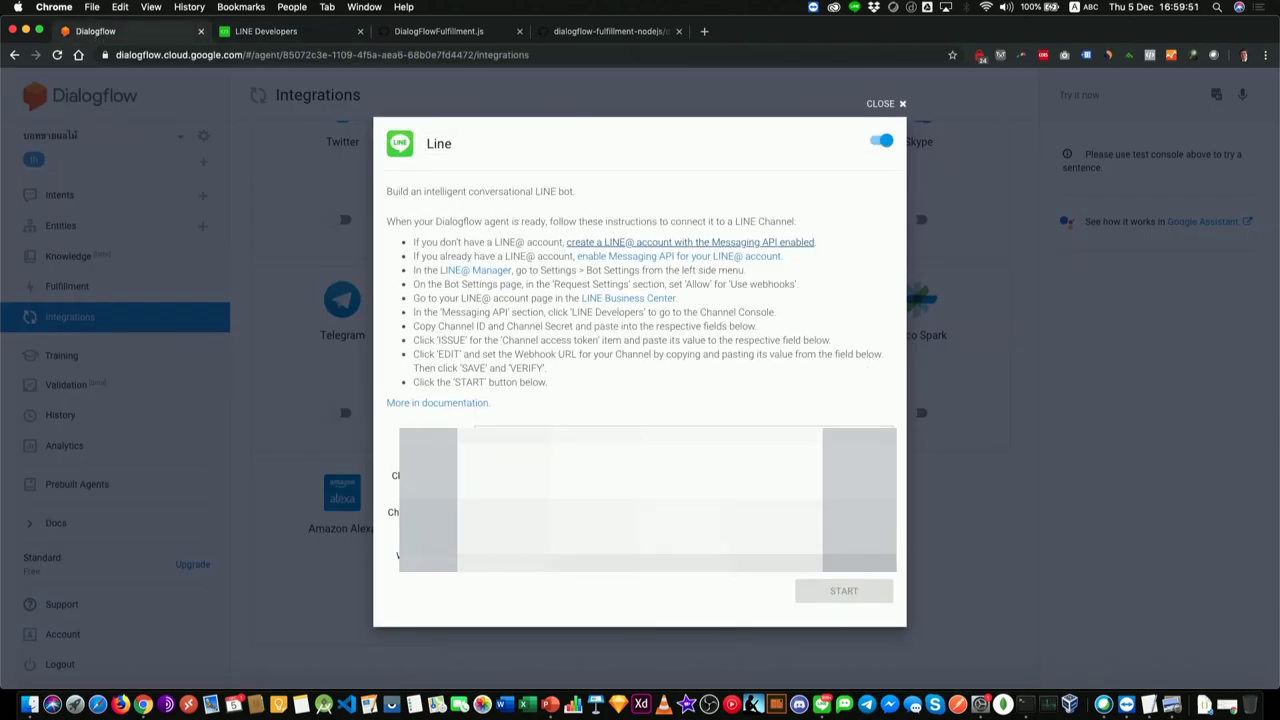
{"action": "left_click", "coordinate": [905, 550]}
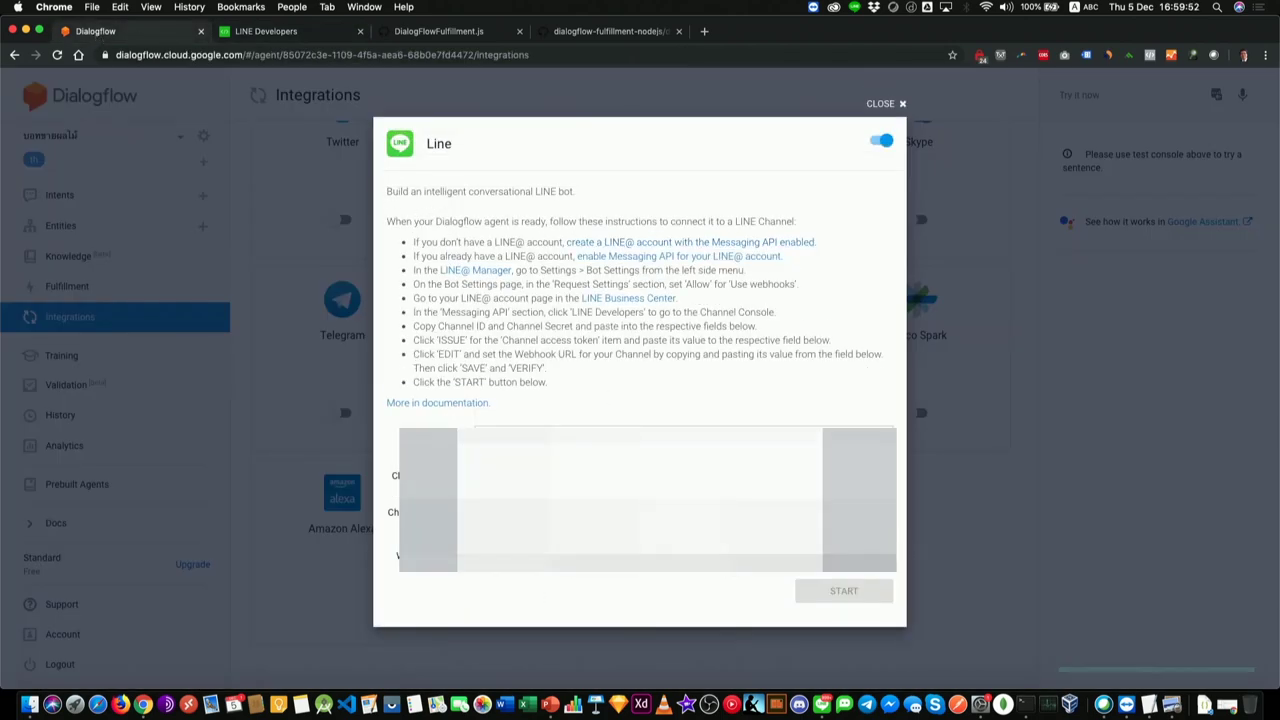
{"action": "left_click", "coordinate": [270, 34]}
{"action": "left_click", "coordinate": [324, 304]}
{"action": "right_click", "coordinate": [360, 280]}
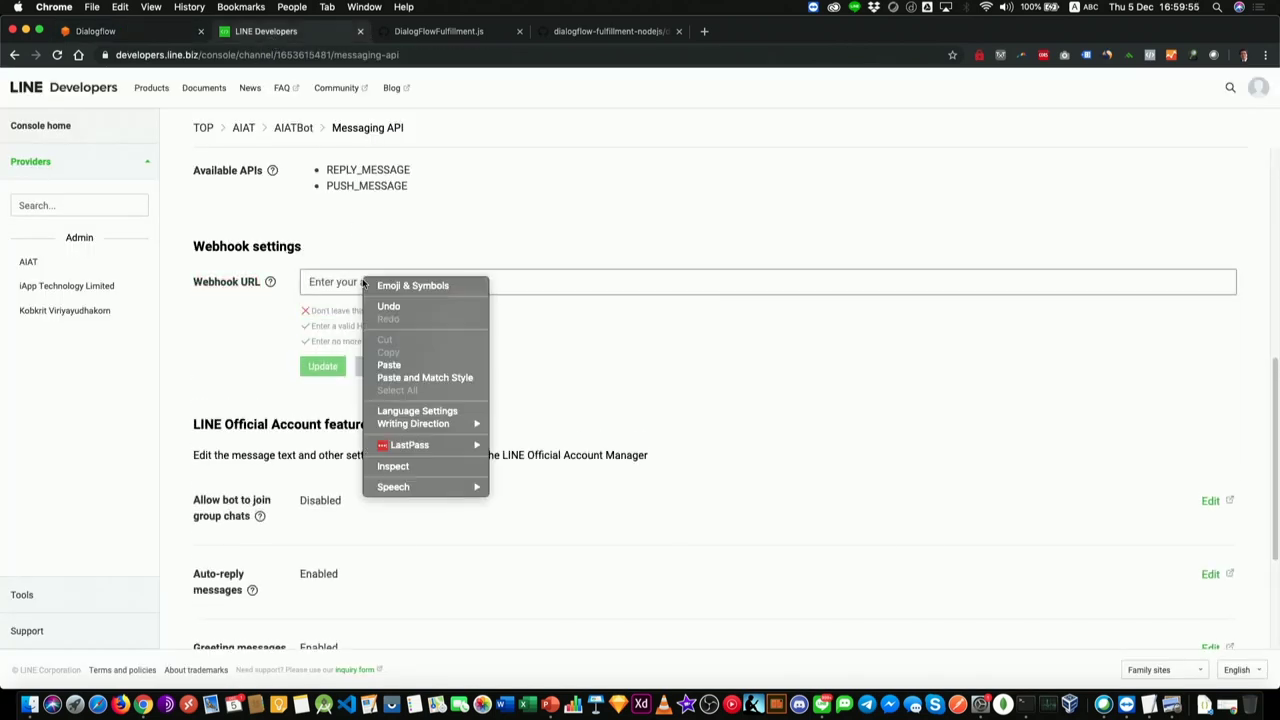
{"action": "left_click", "coordinate": [418, 370]}
{"action": "left_click", "coordinate": [320, 366]}
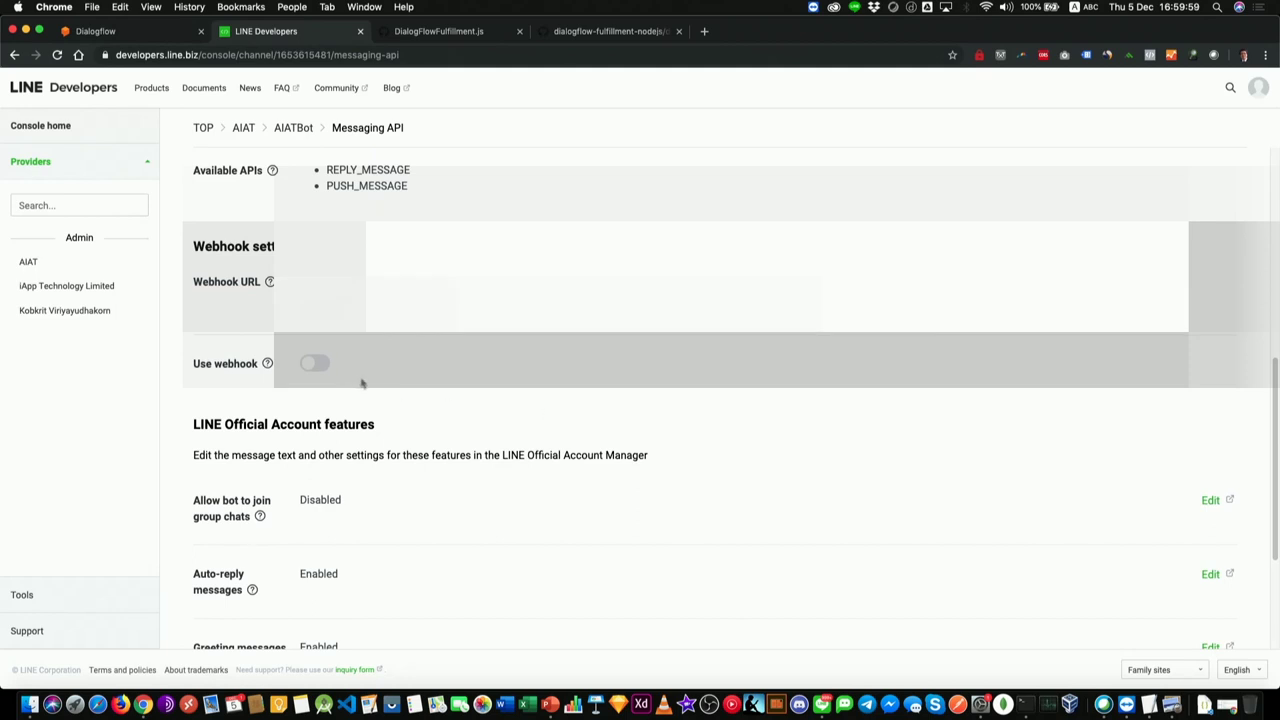
Step: Switch on the Use webhook toggle
{"action": "left_click", "coordinate": [116, 30]}
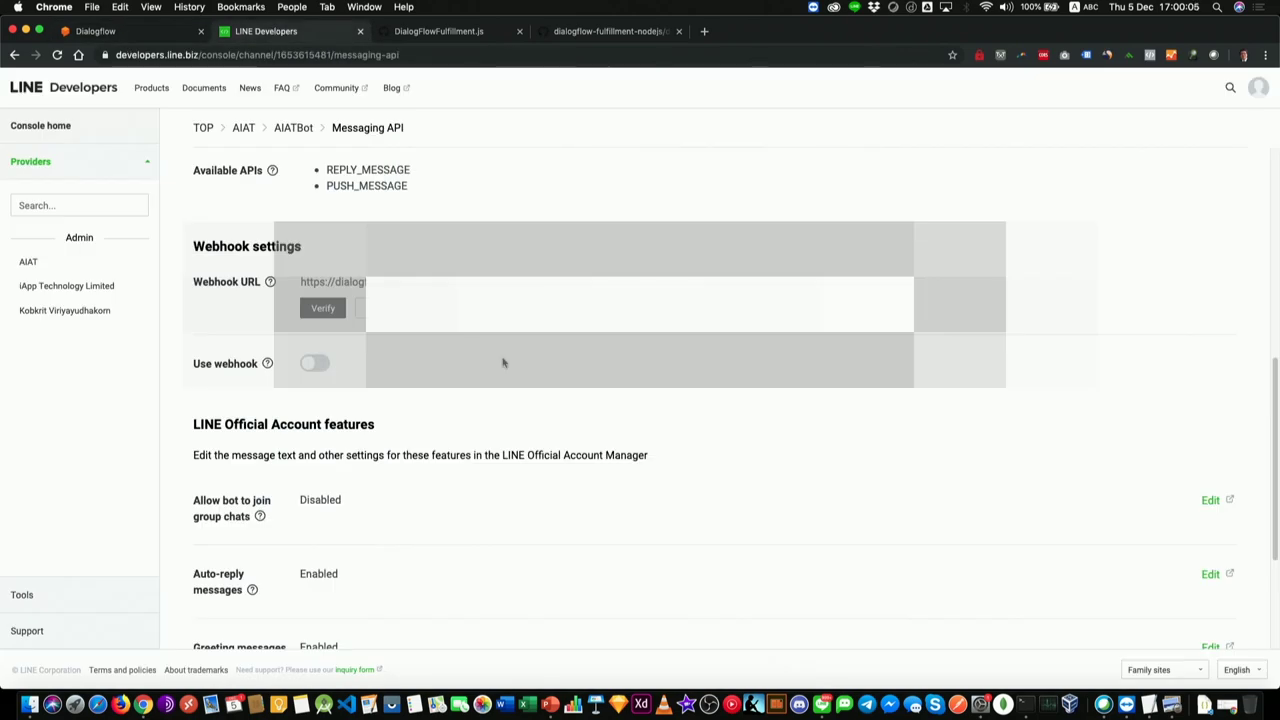
{"action": "left_click", "coordinate": [311, 368]}
{"action": "scroll", "coordinate": [463, 417], "scroll_direction": "down", "scroll_amount": 3}
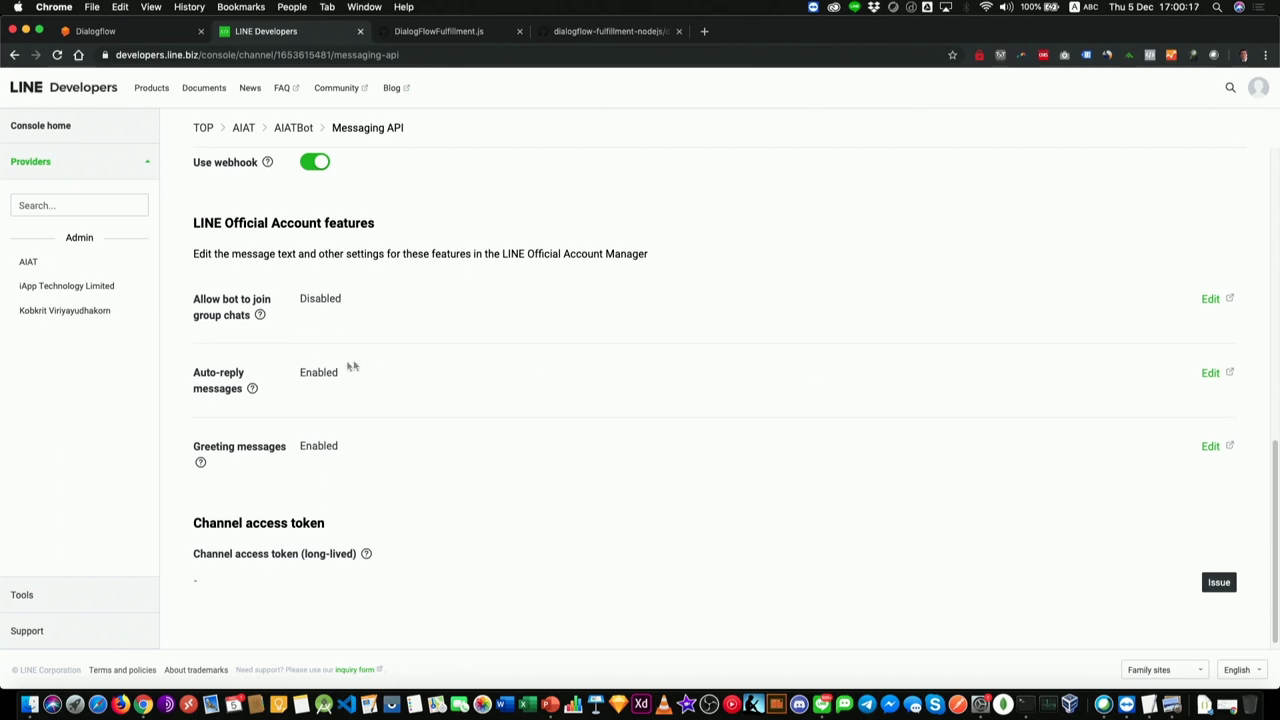
Step: Copy the channel ID from basic settings into Dialogflow's LINE integration Channel ID field
{"action": "scroll", "coordinate": [360, 367], "scroll_direction": "up", "scroll_amount": 10}
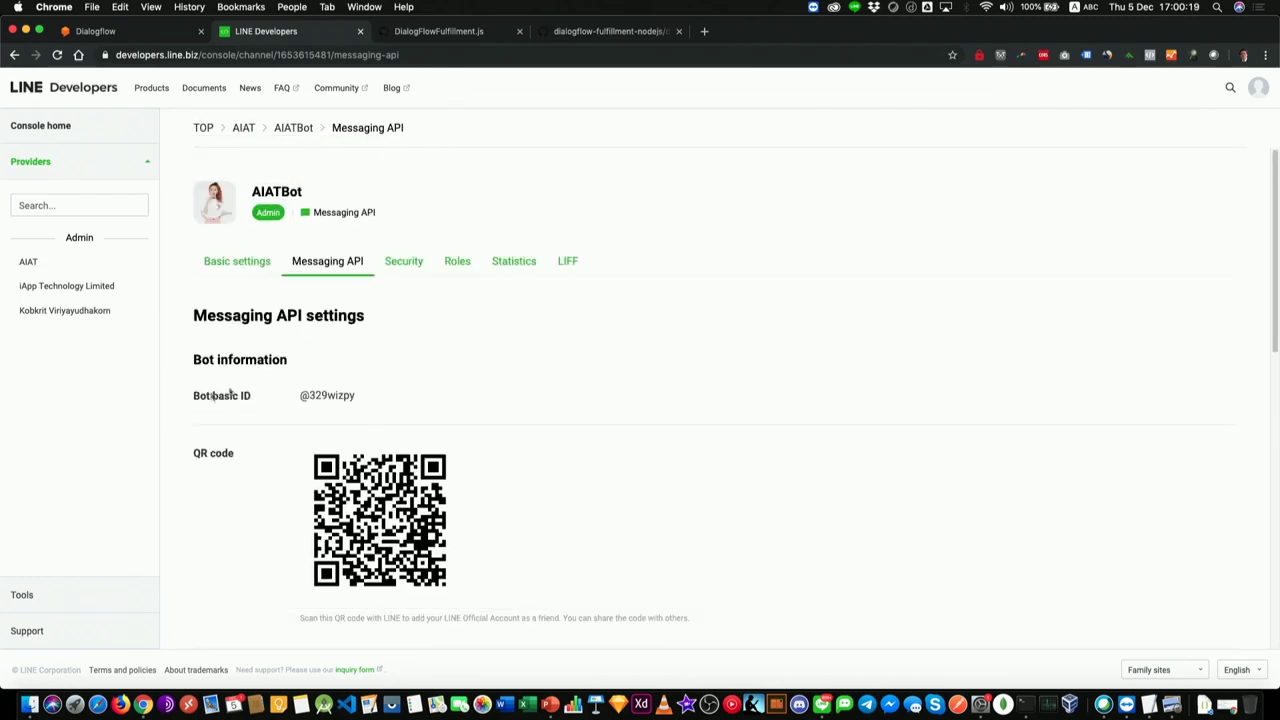
{"action": "left_click", "coordinate": [214, 263]}
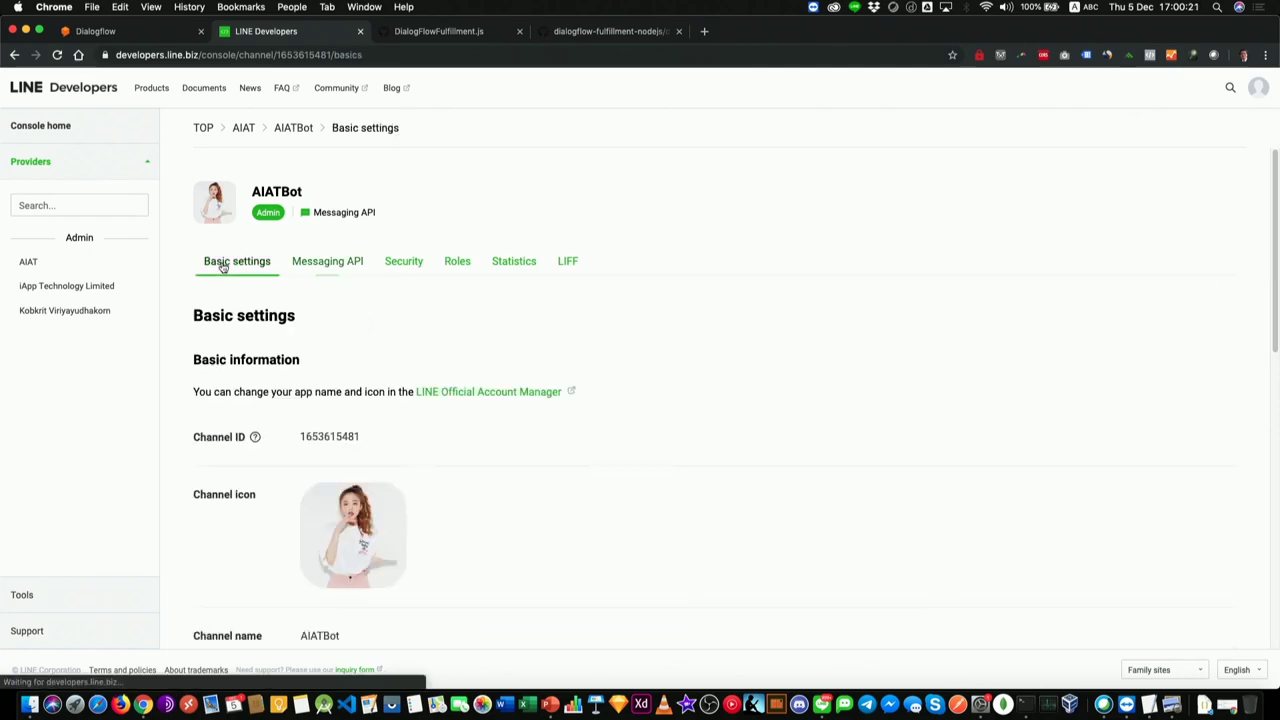
{"action": "left_click_drag", "start_coordinate": [302, 437], "coordinate": [390, 441]}
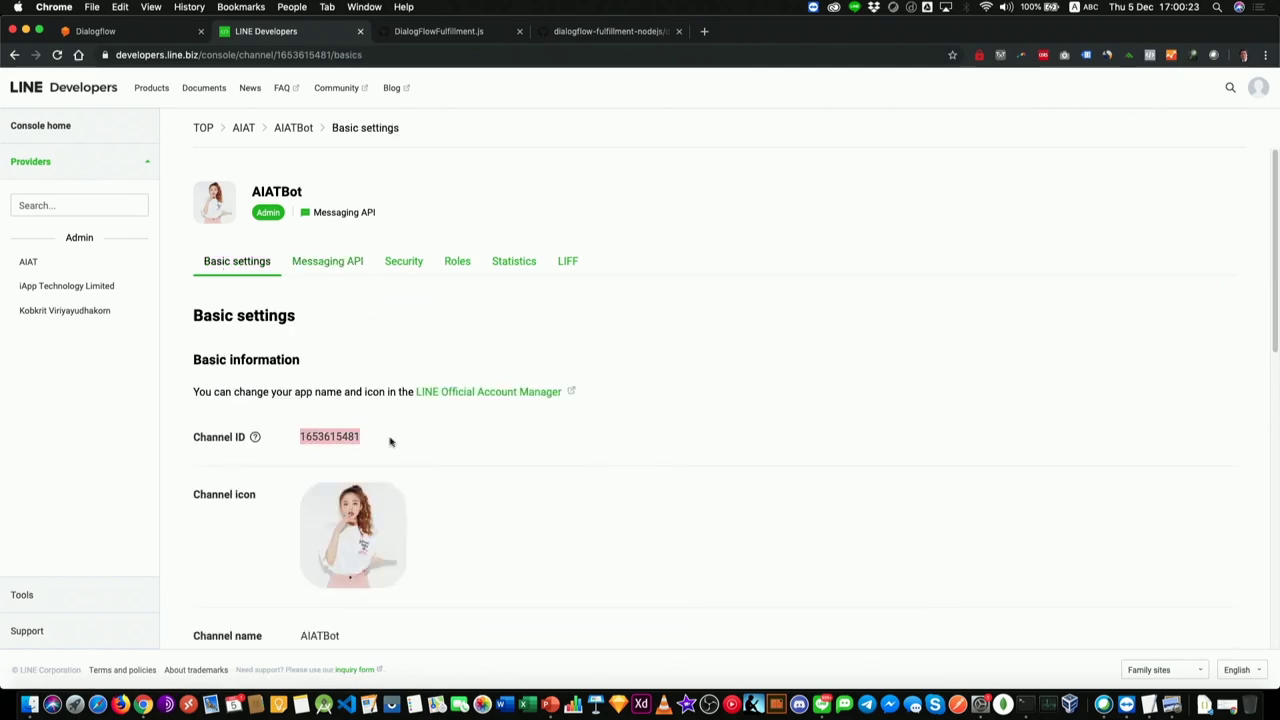
{"action": "left_click", "coordinate": [92, 38]}
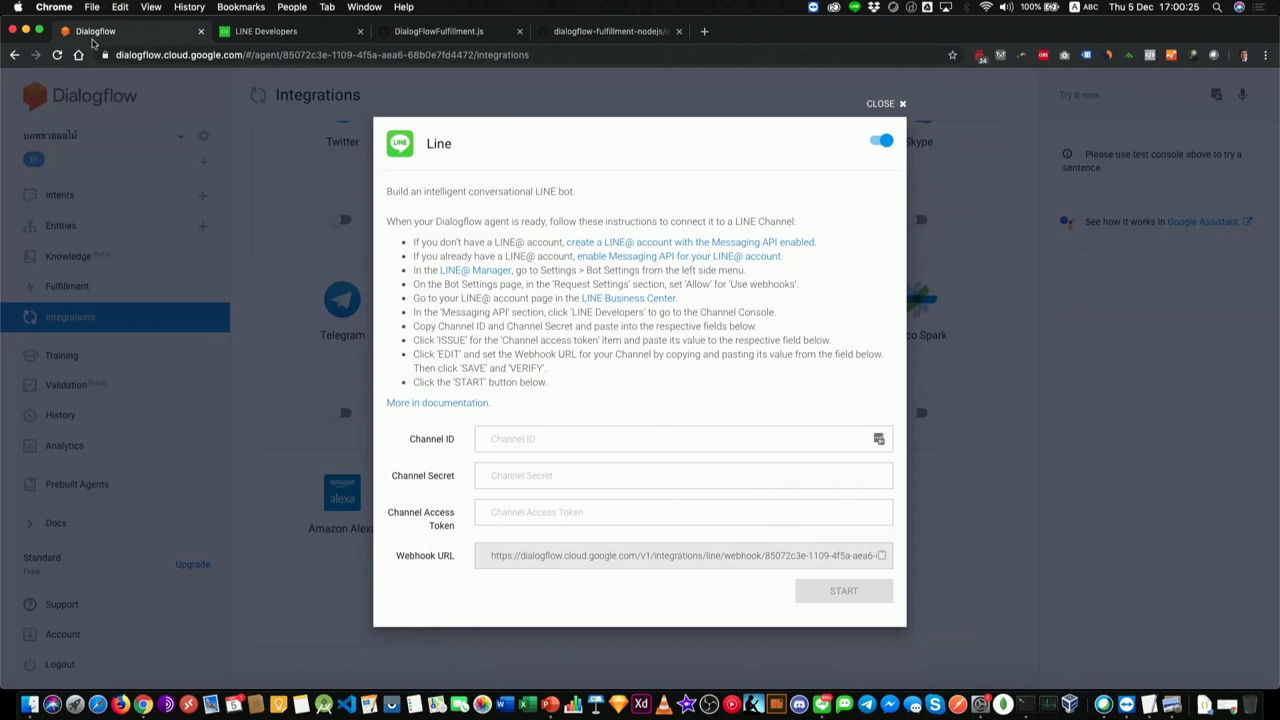
{"action": "left_click", "coordinate": [514, 451]}
{"action": "key", "text": "super+v"}
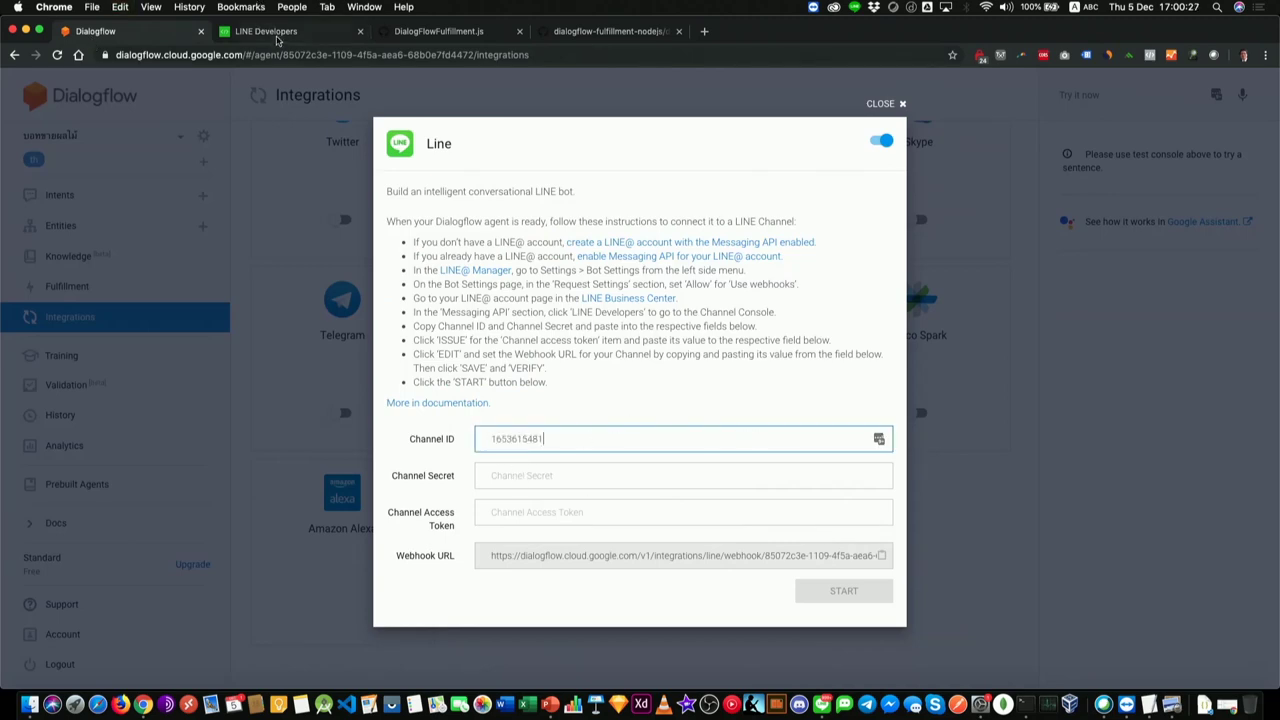
{"action": "left_click", "coordinate": [277, 38]}
{"action": "scroll", "coordinate": [394, 466], "scroll_direction": "down", "scroll_amount": 5}
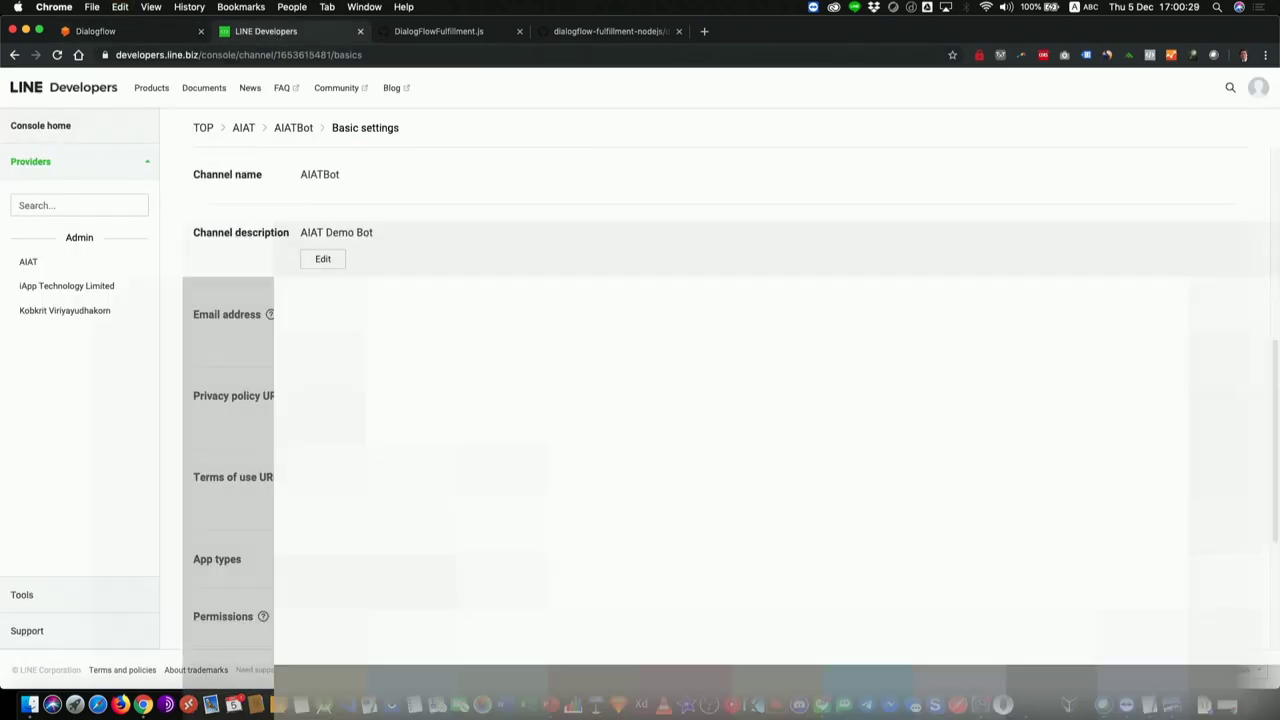
{"action": "scroll", "coordinate": [700, 400], "scroll_direction": "down", "scroll_amount": 4}
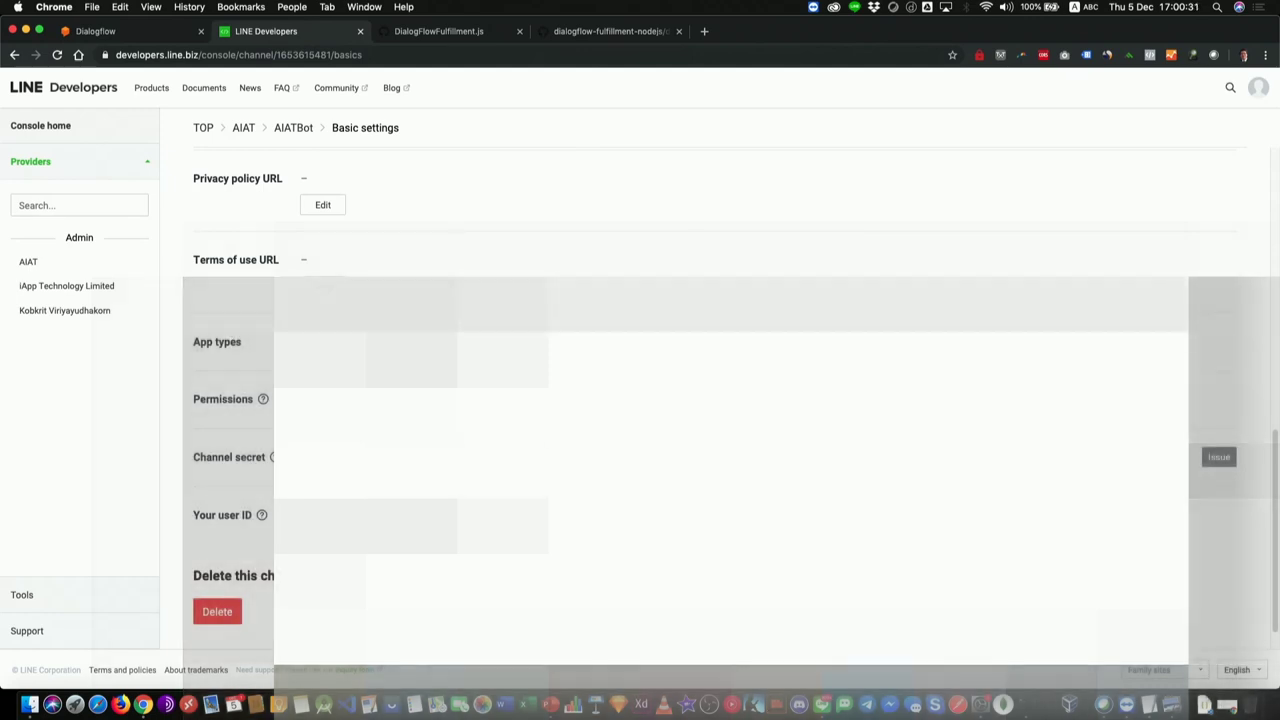
{"action": "left_click", "coordinate": [140, 38]}
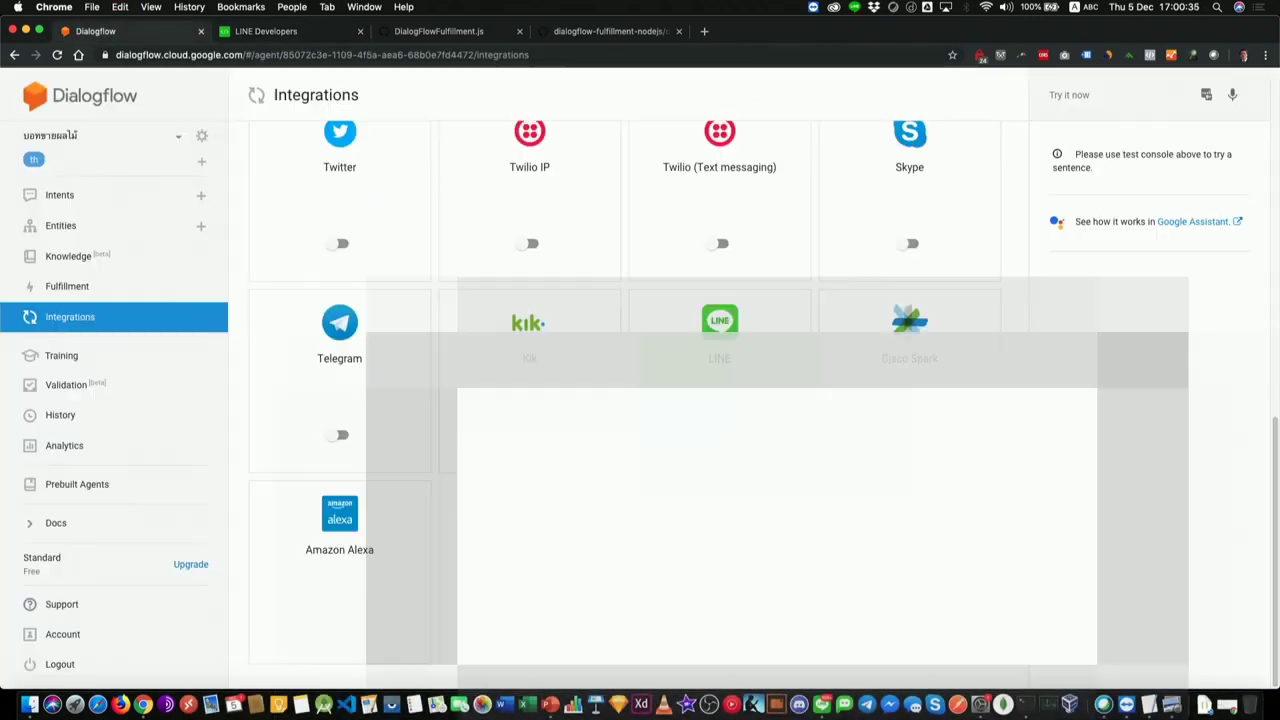
Step: Issue a long-lived channel access token in Messaging API settings and copy it
{"action": "left_click", "coordinate": [255, 32]}
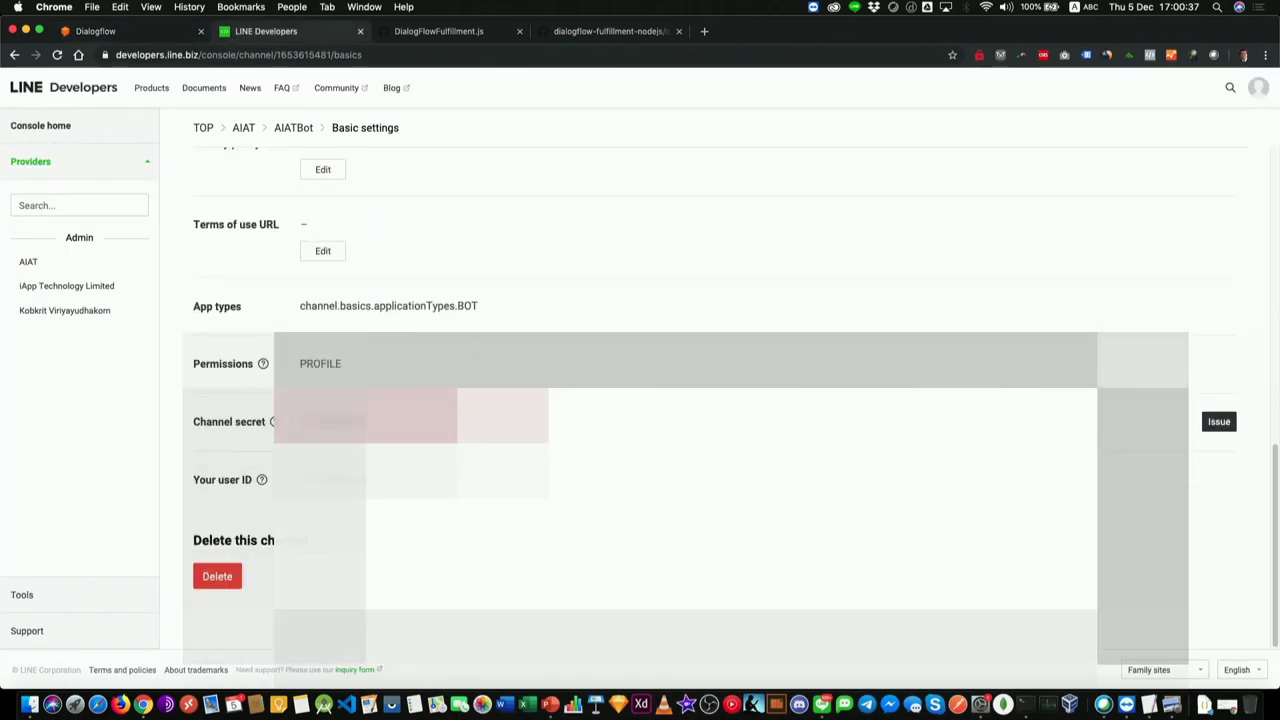
{"action": "scroll", "coordinate": [640, 400], "scroll_direction": "up", "scroll_amount": 10}
{"action": "left_click", "coordinate": [329, 246]}
{"action": "scroll", "coordinate": [329, 246], "scroll_direction": "down", "scroll_amount": 10}
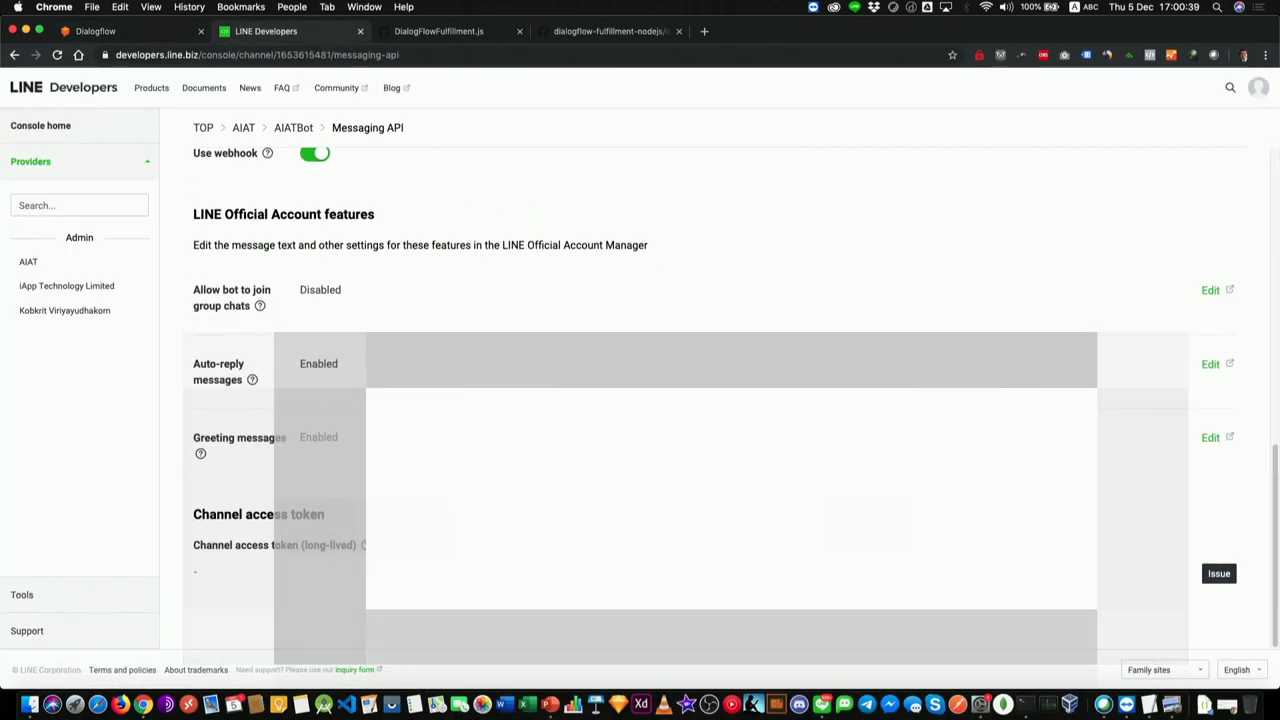
{"action": "left_click", "coordinate": [1218, 573]}
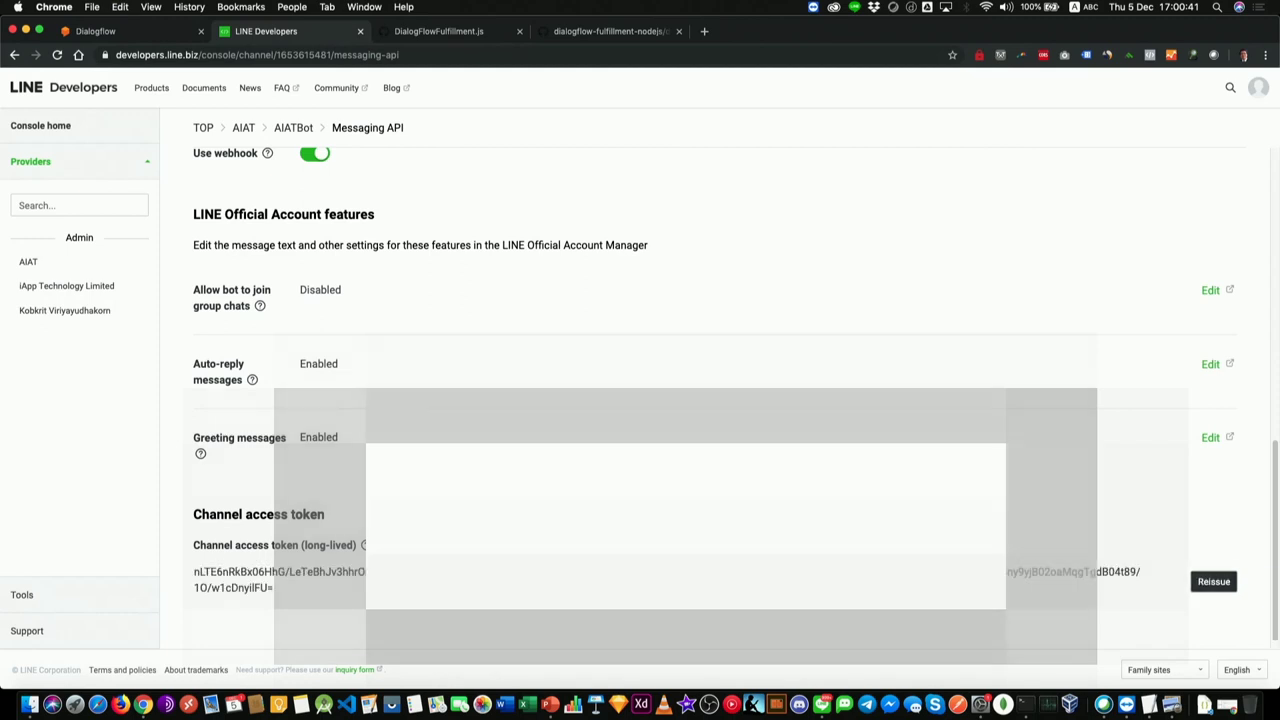
{"action": "left_click_drag", "start_coordinate": [195, 577], "coordinate": [273, 590]}
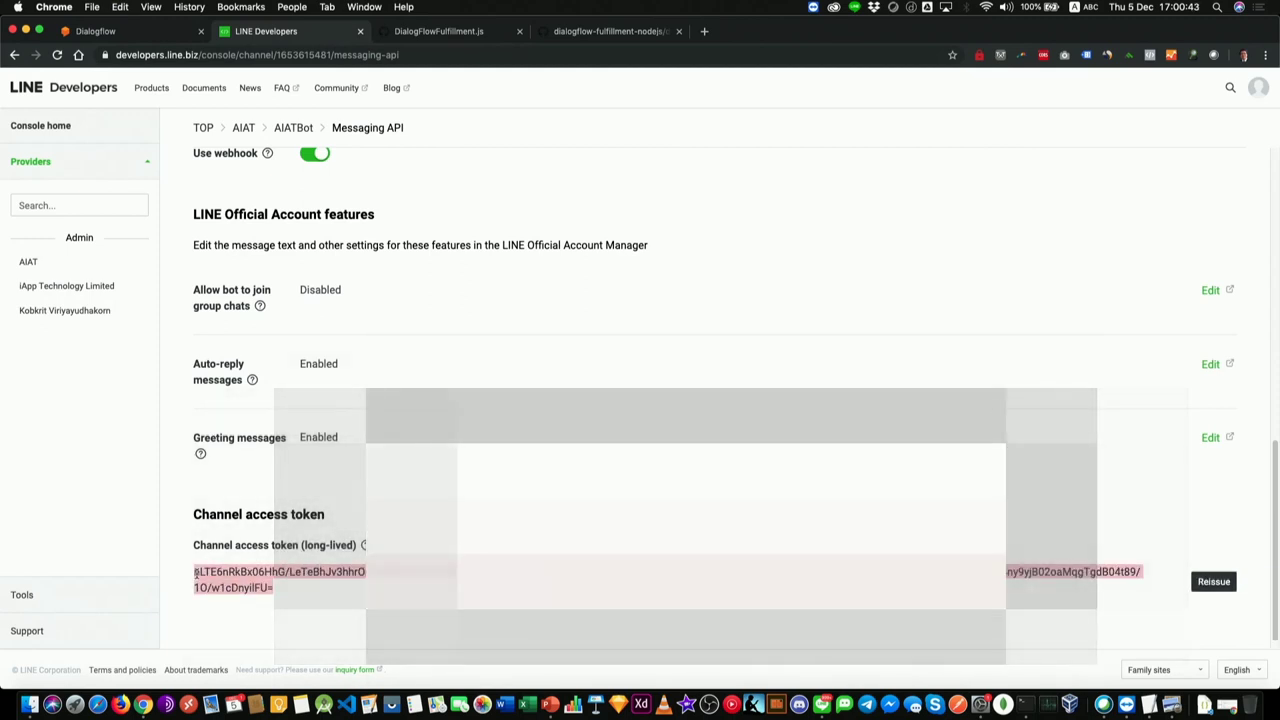
{"action": "key", "text": "super+c"}
Step: Finish Dialogflow's LINE integration setup with the copied access token and start the bot
{"action": "key", "text": "super+1"}
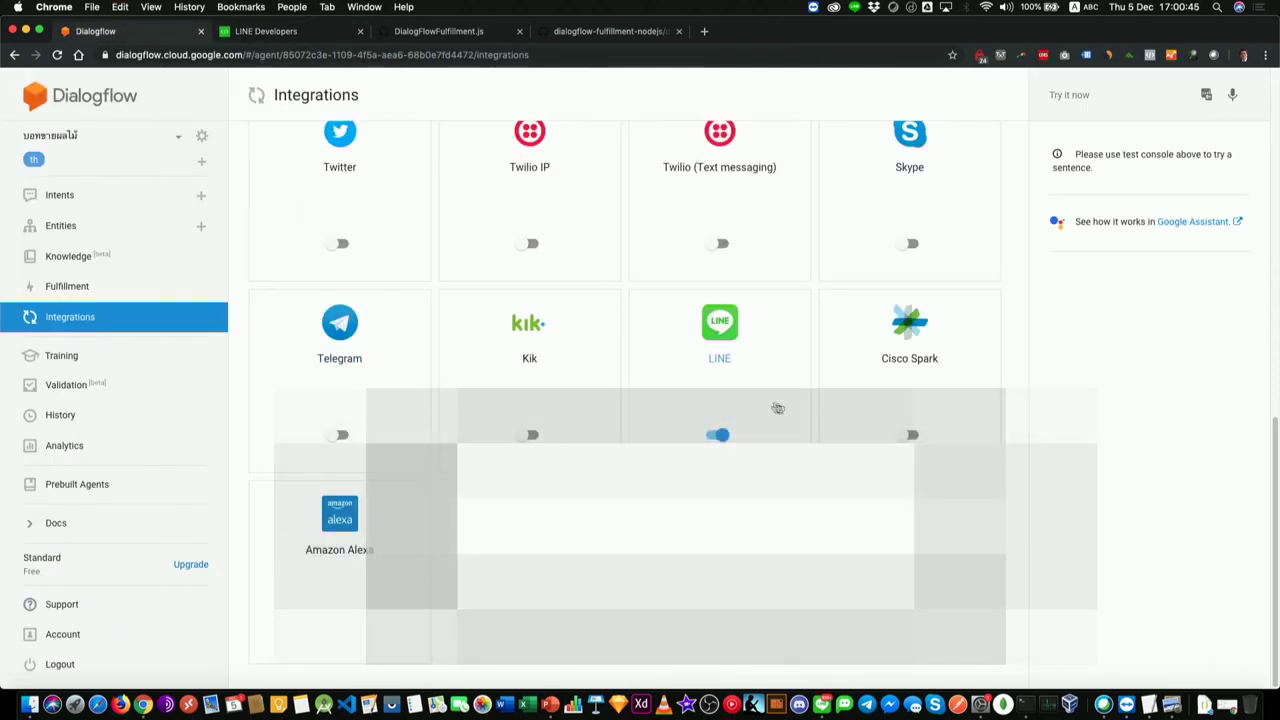
{"action": "scroll", "coordinate": [700, 360], "scroll_direction": "up", "scroll_amount": 1}
{"action": "left_click", "coordinate": [732, 397]}
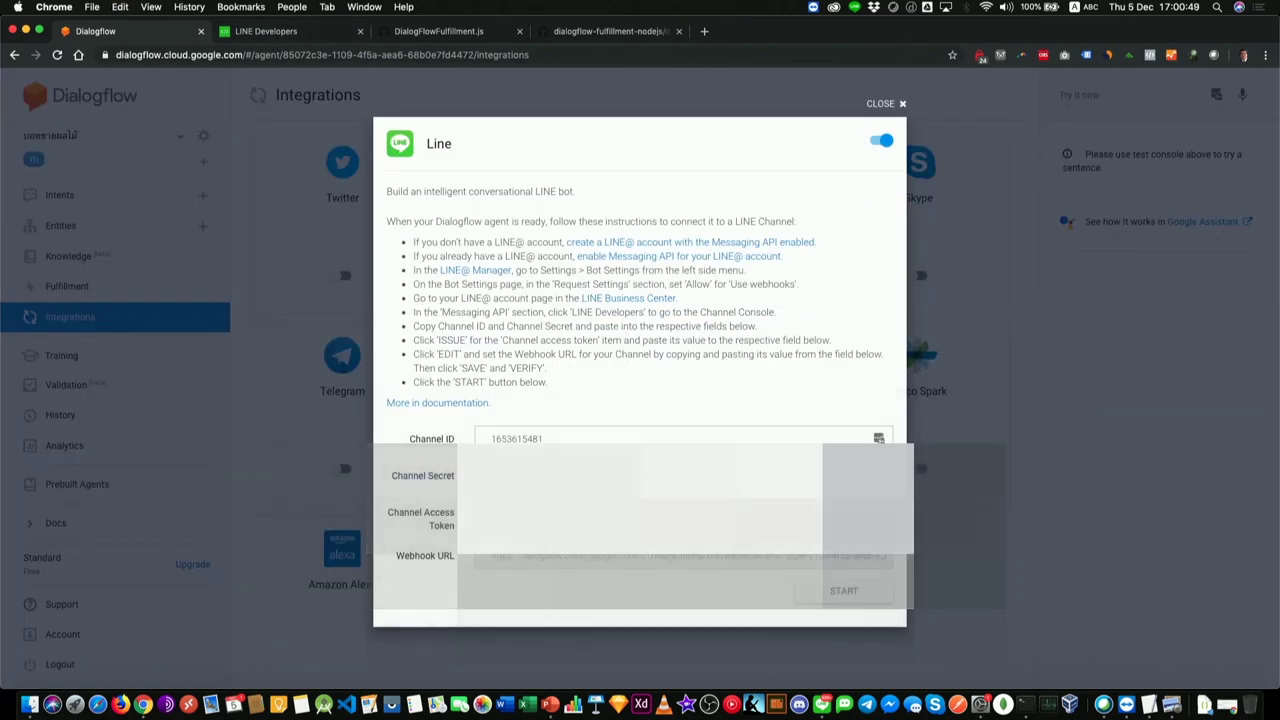
{"action": "left_click", "coordinate": [845, 592]}
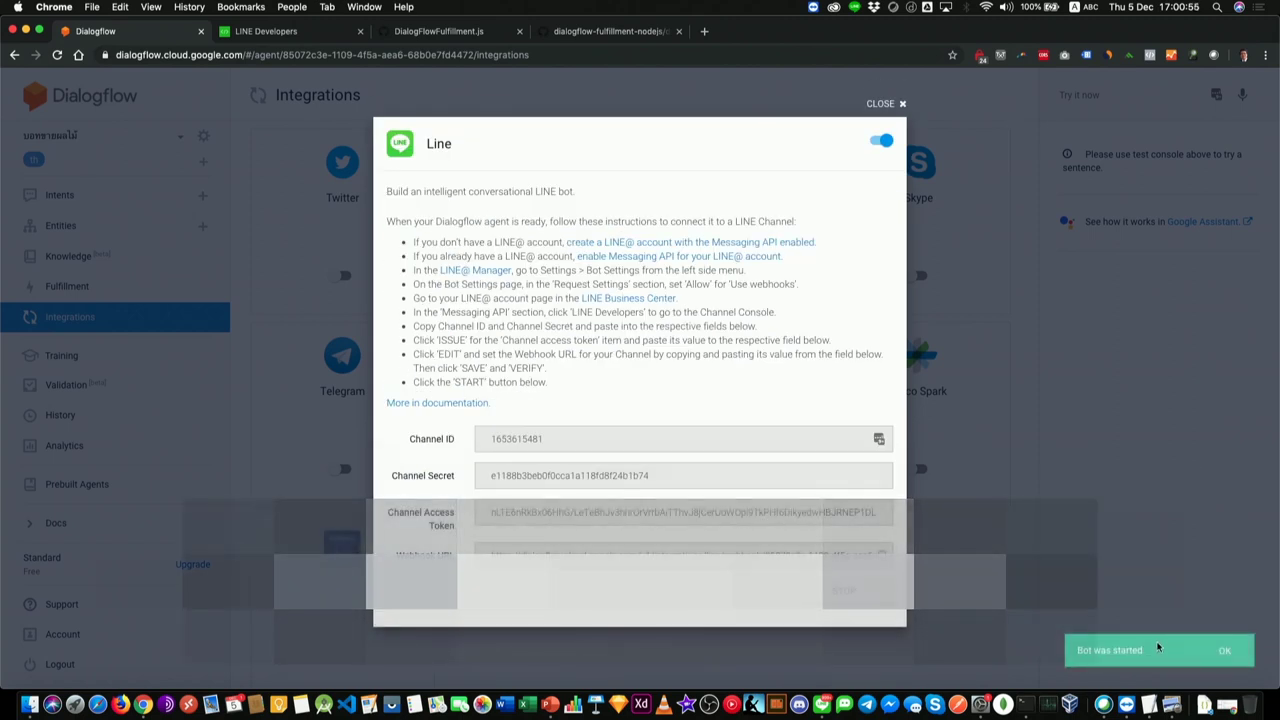
{"action": "left_click", "coordinate": [284, 31]}
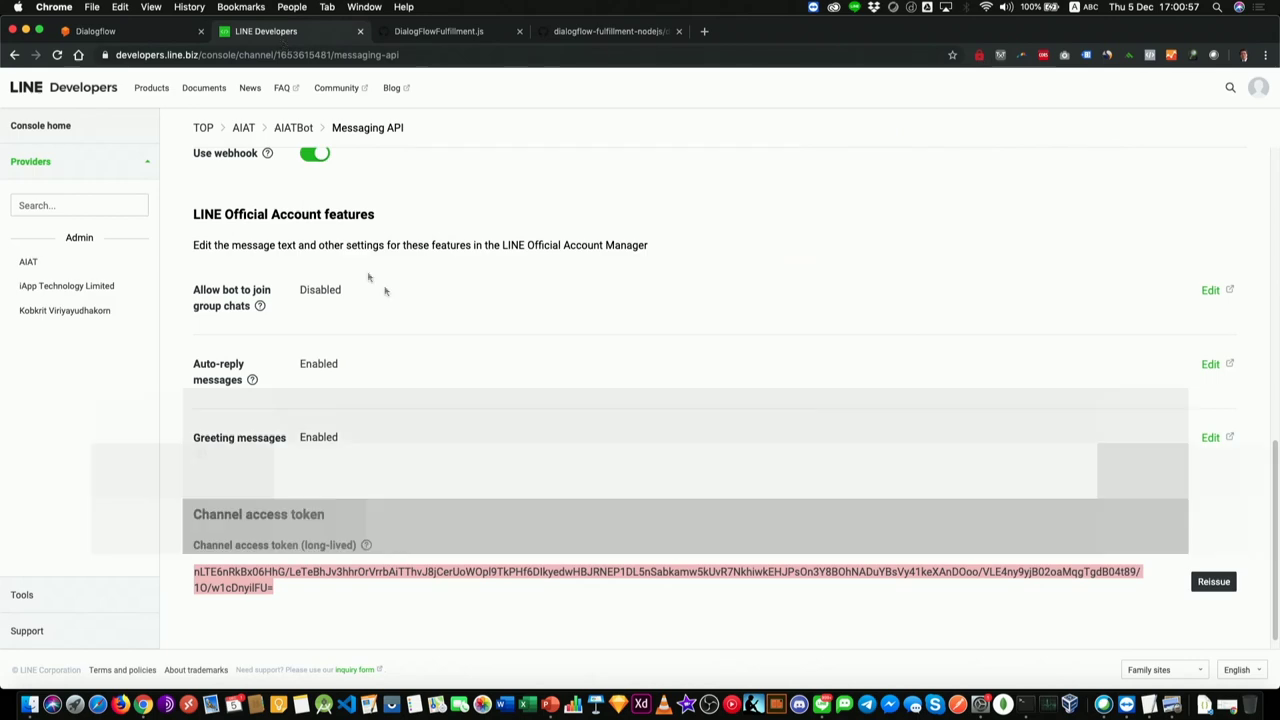
Step: Scroll to LINE Official Account features and open the Auto-reply messages edit settings
{"action": "scroll", "coordinate": [386, 289], "scroll_direction": "up", "scroll_amount": 5}
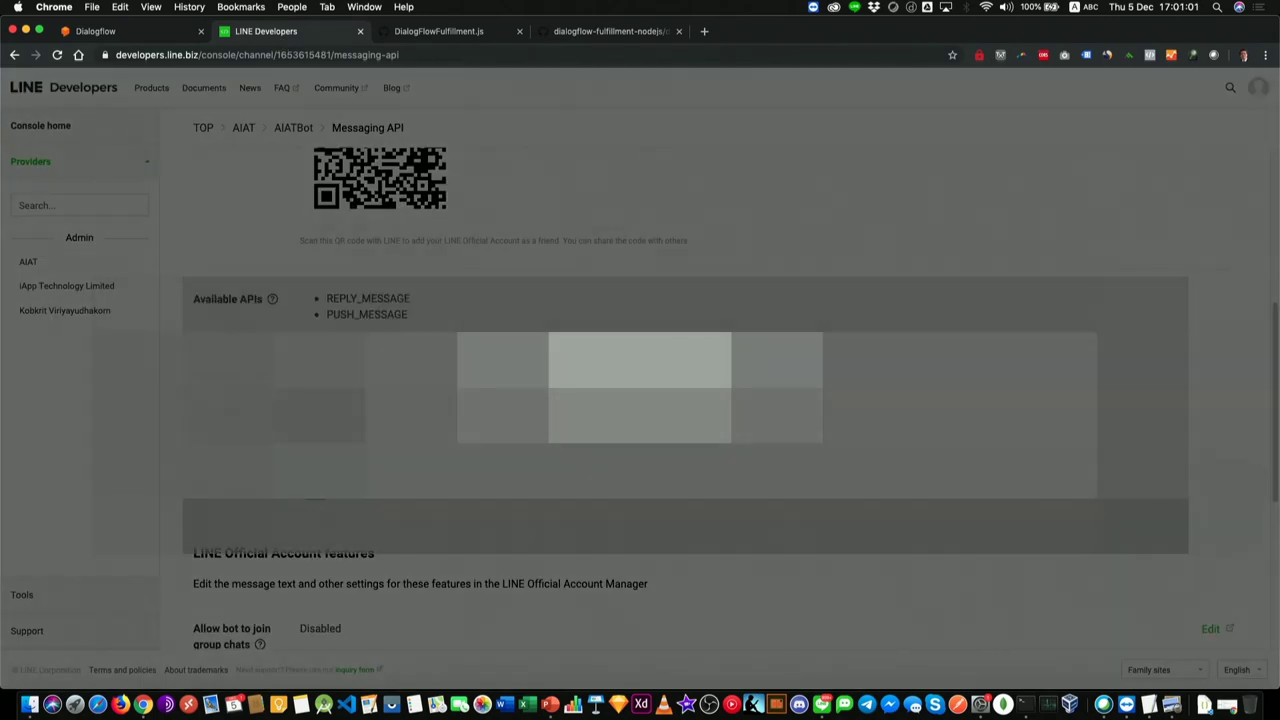
{"action": "scroll", "coordinate": [591, 458], "scroll_direction": "down", "scroll_amount": 5}
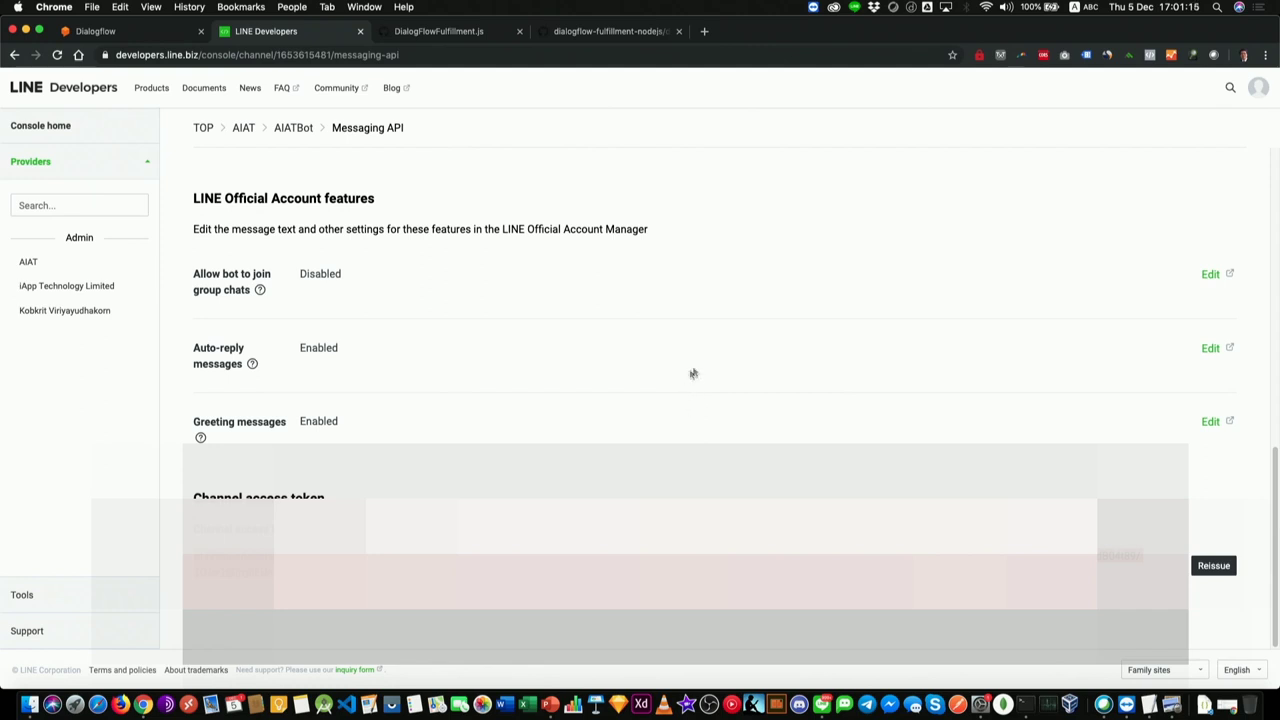
{"action": "left_click", "coordinate": [1212, 350]}
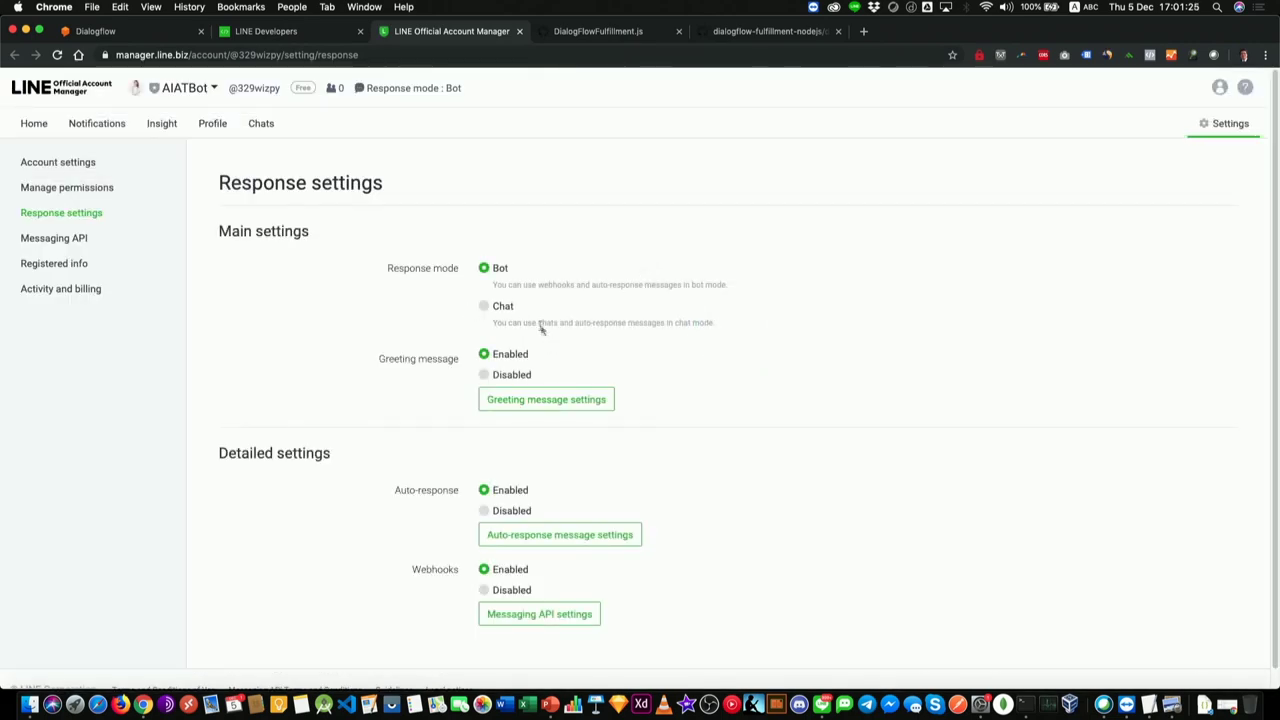
Step: Disable auto-response and open the Greeting message editor with its default text selected
{"action": "scroll", "coordinate": [556, 378], "scroll_direction": "down", "scroll_amount": 1}
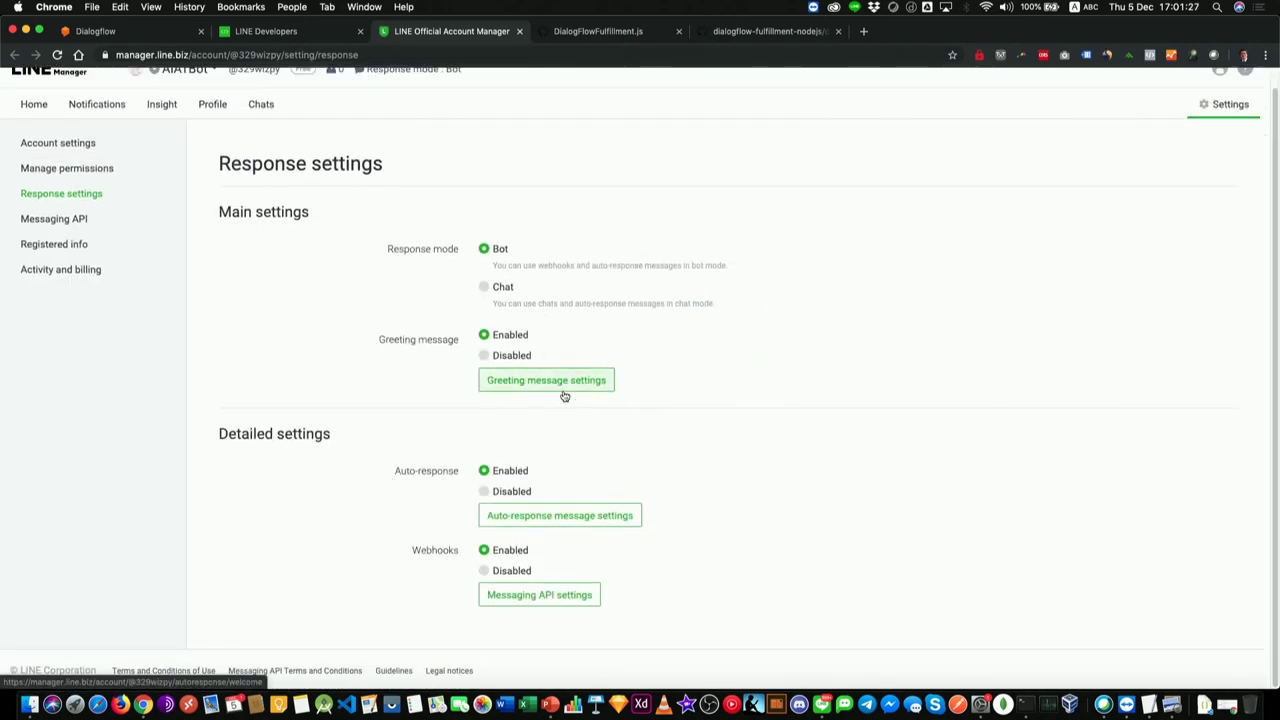
{"action": "left_click", "coordinate": [484, 492]}
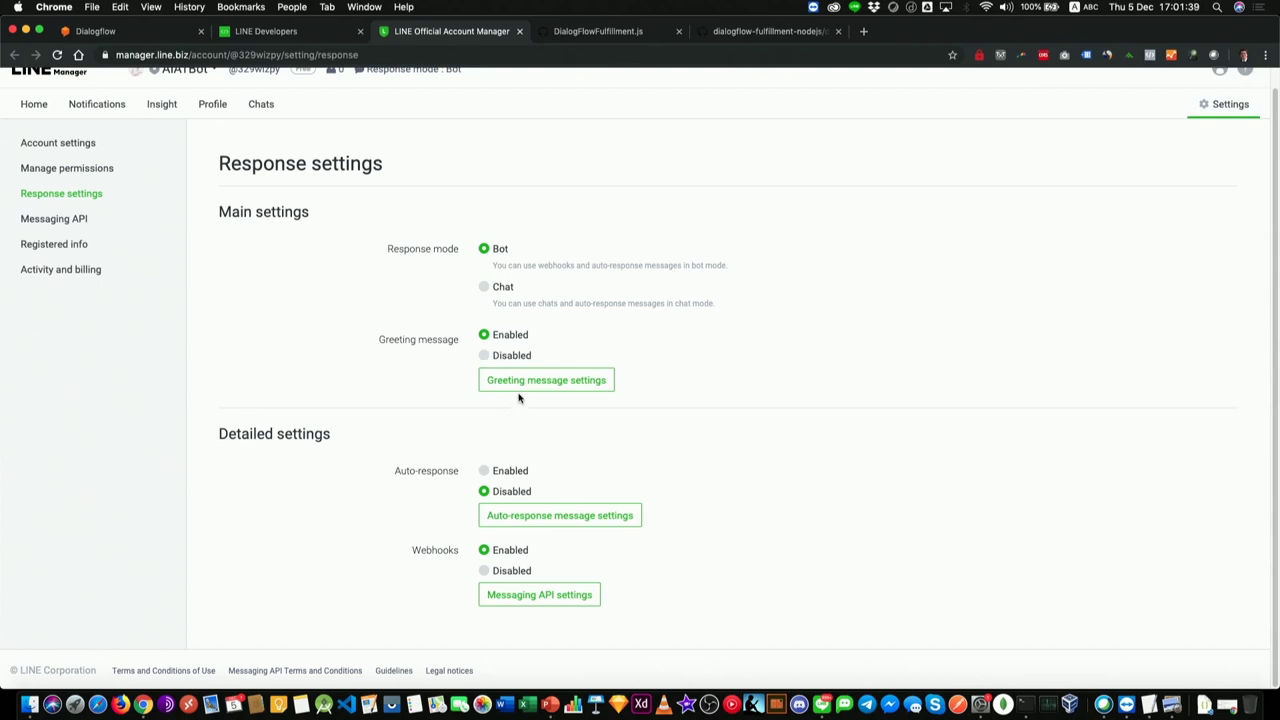
{"action": "left_click", "coordinate": [517, 381]}
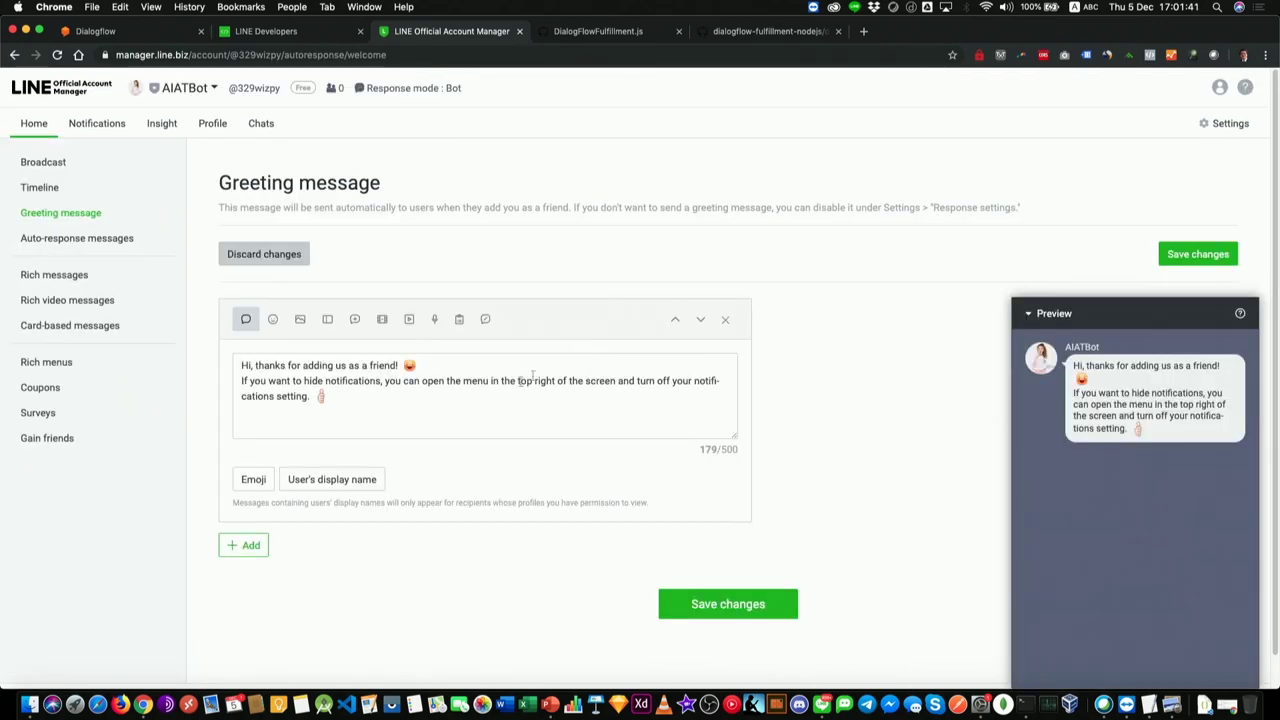
{"action": "left_click_drag", "start_coordinate": [447, 404], "coordinate": [240, 320]}
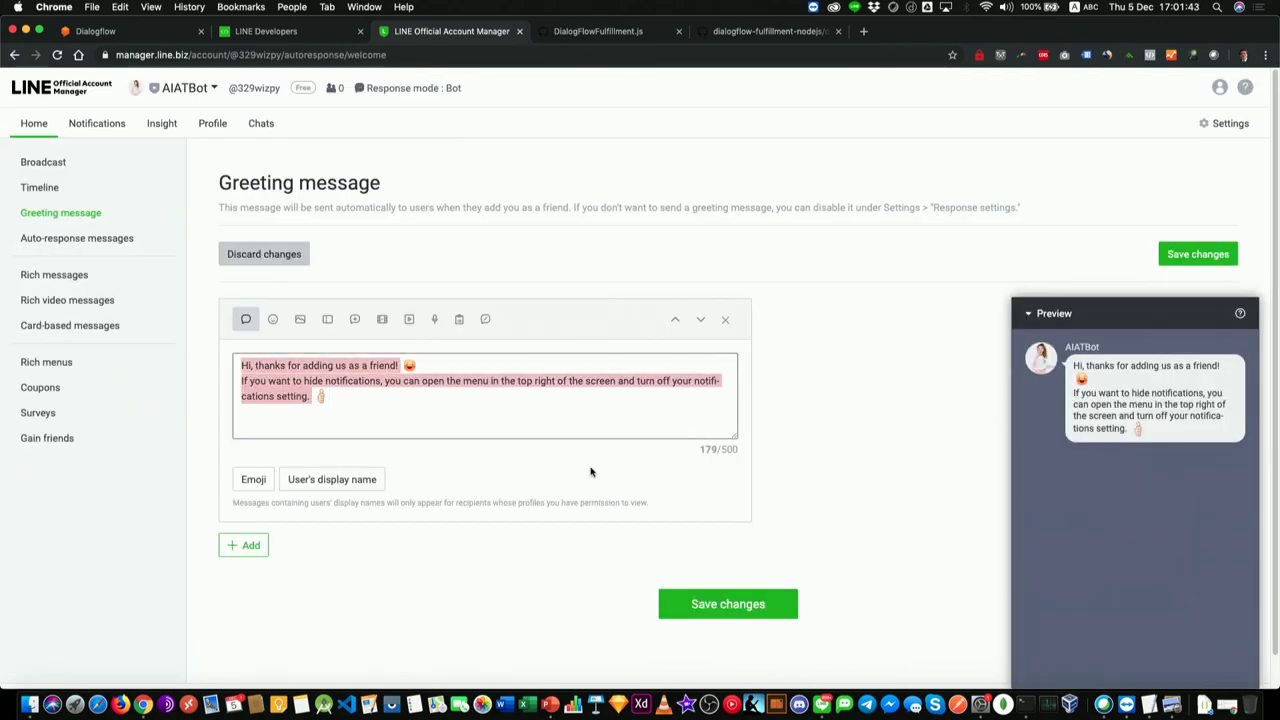
Step: Replace the default greeting with 'สวัสดี' and save it
{"action": "key", "text": "BackSpace"}
{"action": "key", "text": "ctrl+space"}
{"action": "type", "text": "สวัส"}
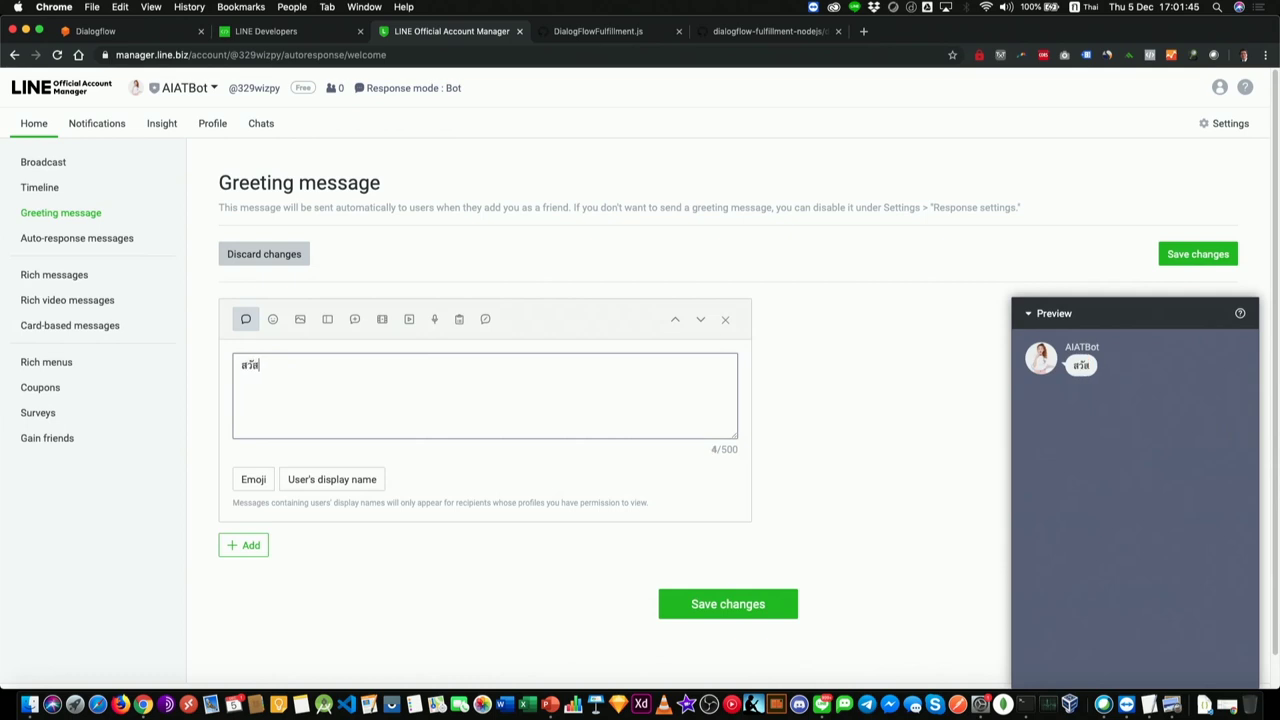
{"action": "left_click", "coordinate": [700, 604]}
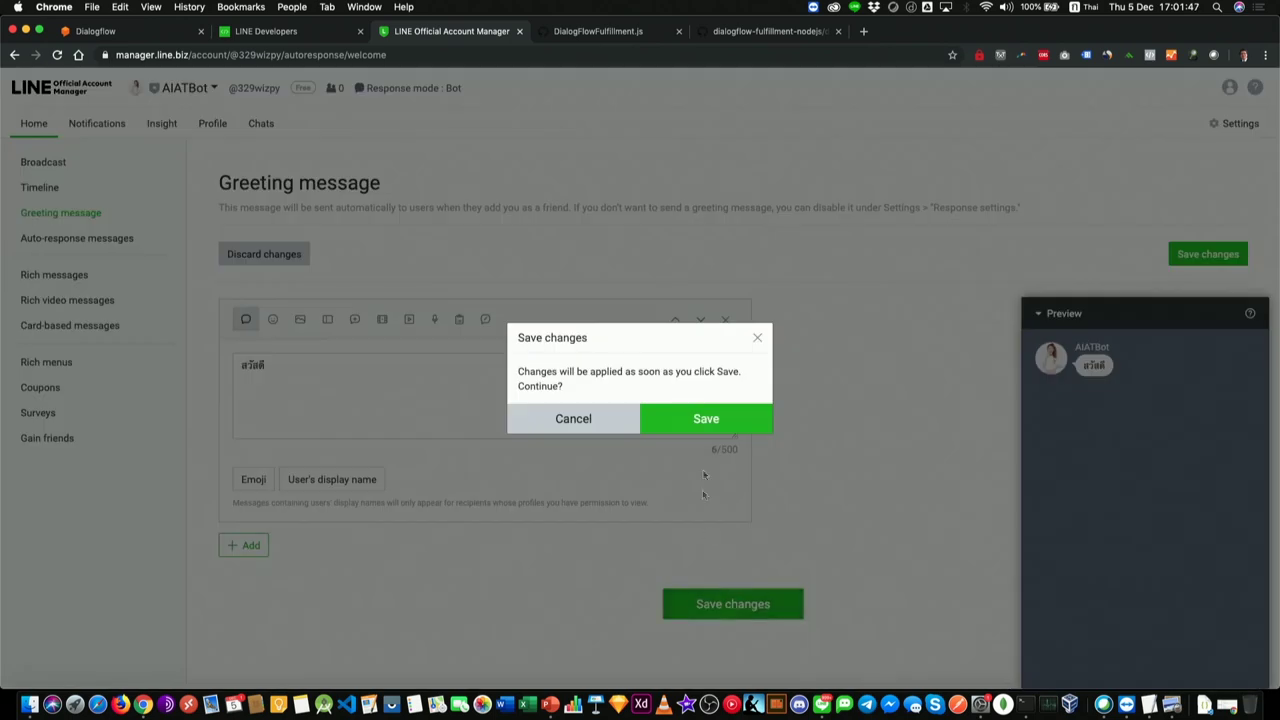
{"action": "left_click", "coordinate": [703, 420]}
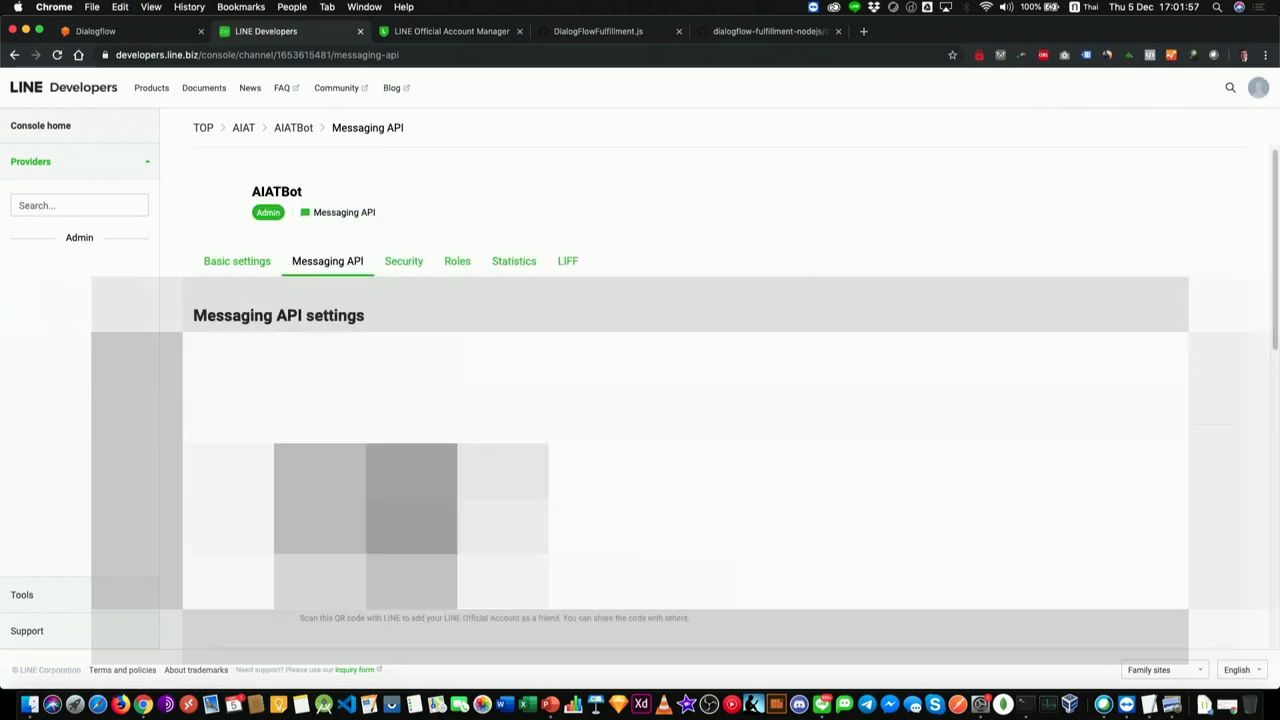
Step: Check the account's response settings and Messaging API settings in LINE Official Account Manager
{"action": "scroll", "coordinate": [640, 400], "scroll_direction": "down", "scroll_amount": 5}
{"action": "scroll", "coordinate": [640, 400], "scroll_direction": "down", "scroll_amount": 5}
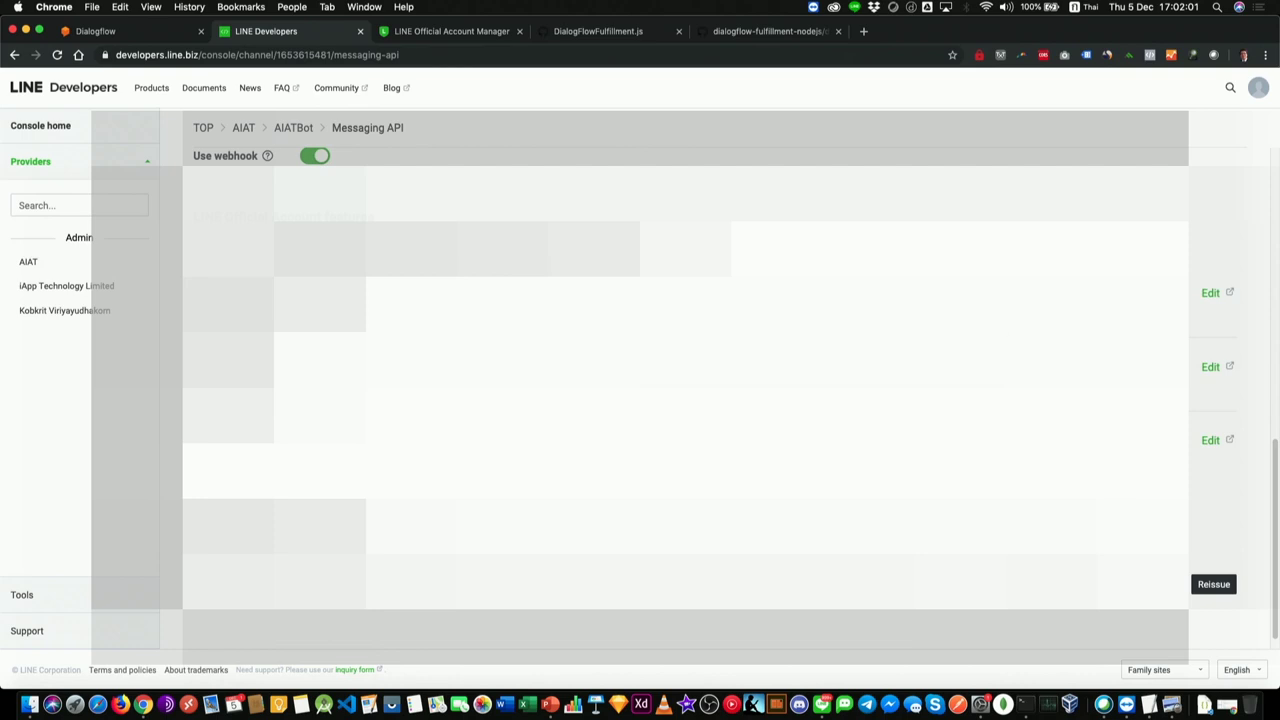
{"action": "left_click", "coordinate": [1208, 367]}
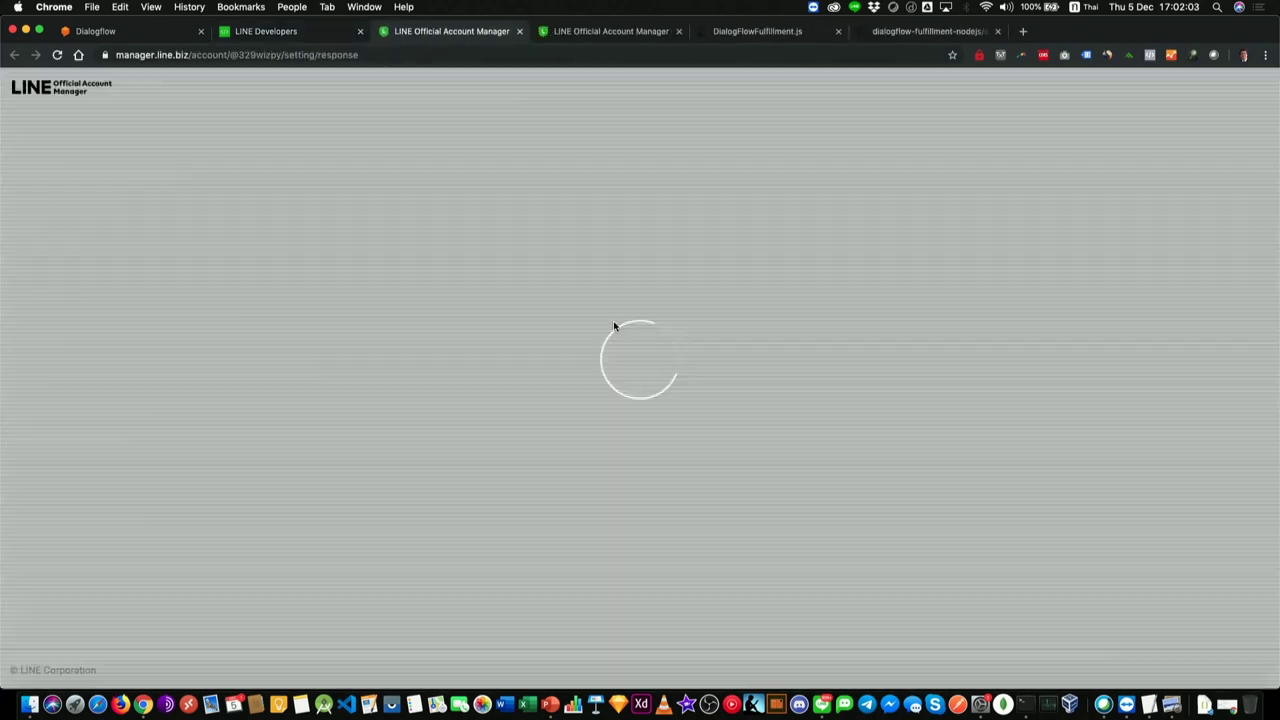
{"action": "scroll", "coordinate": [614, 320], "scroll_direction": "down", "scroll_amount": 1}
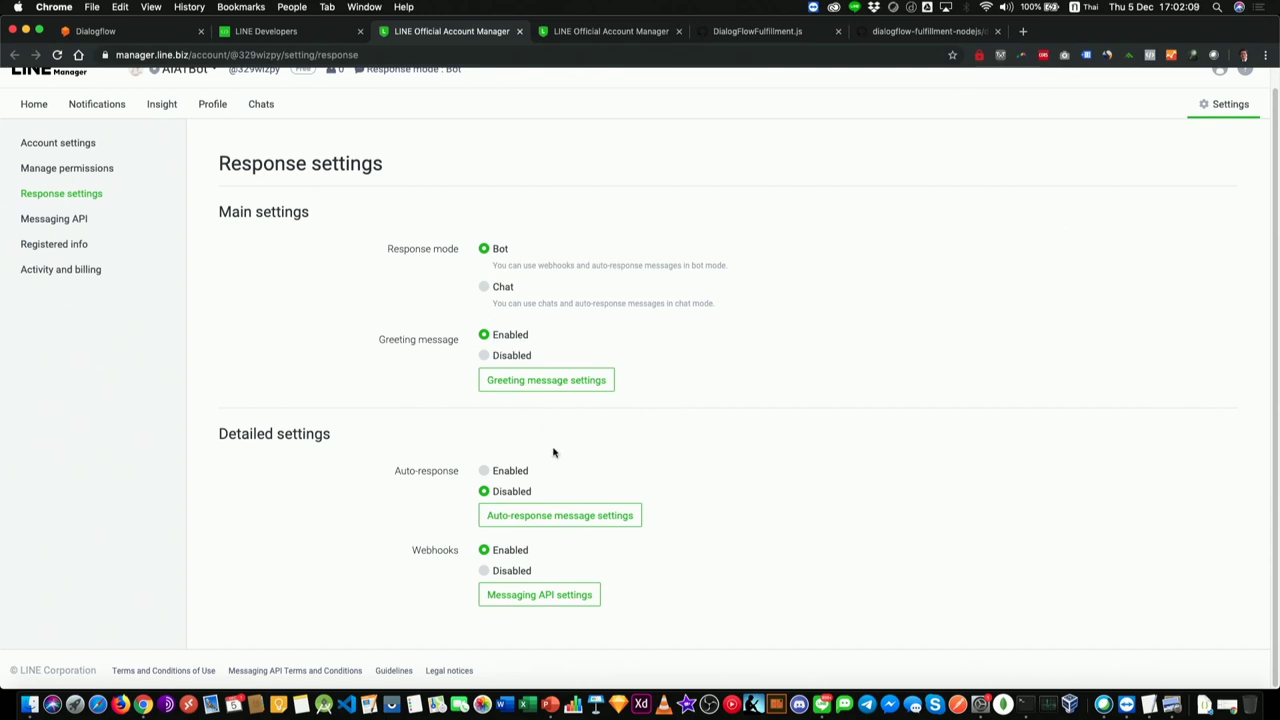
{"action": "left_click", "coordinate": [308, 36]}
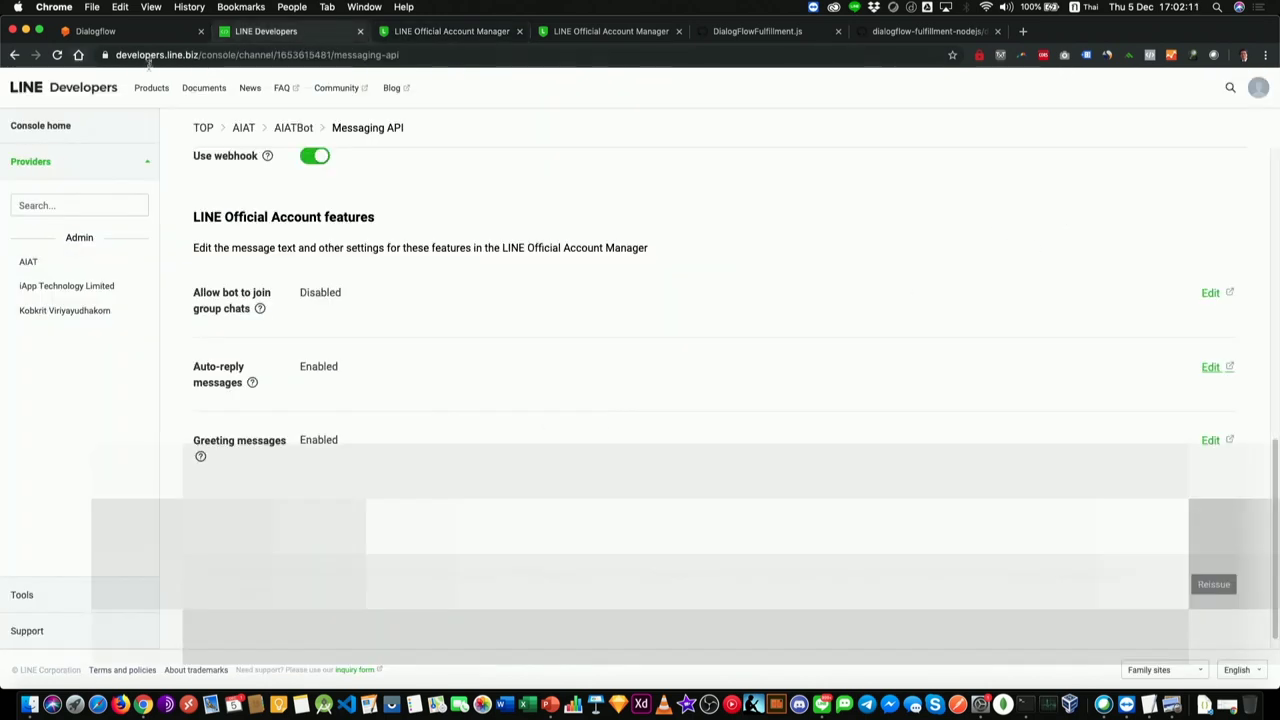
{"action": "left_click", "coordinate": [447, 33]}
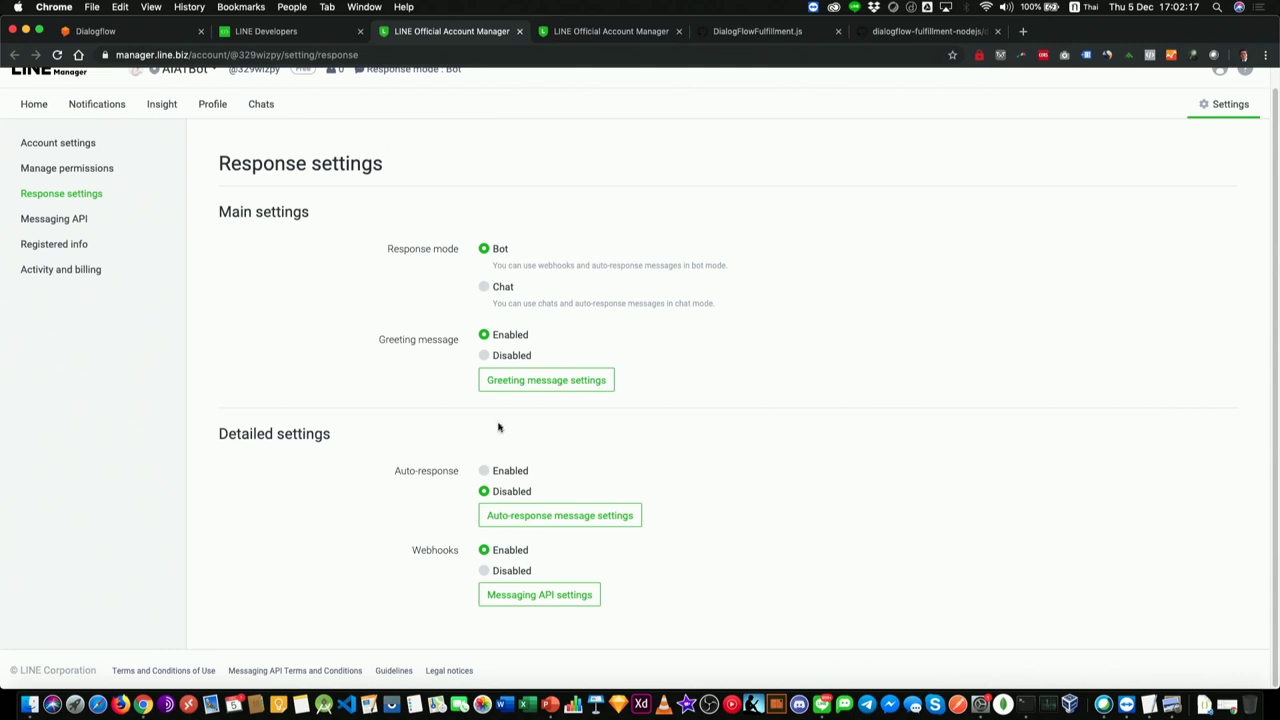
{"action": "left_click", "coordinate": [308, 33]}
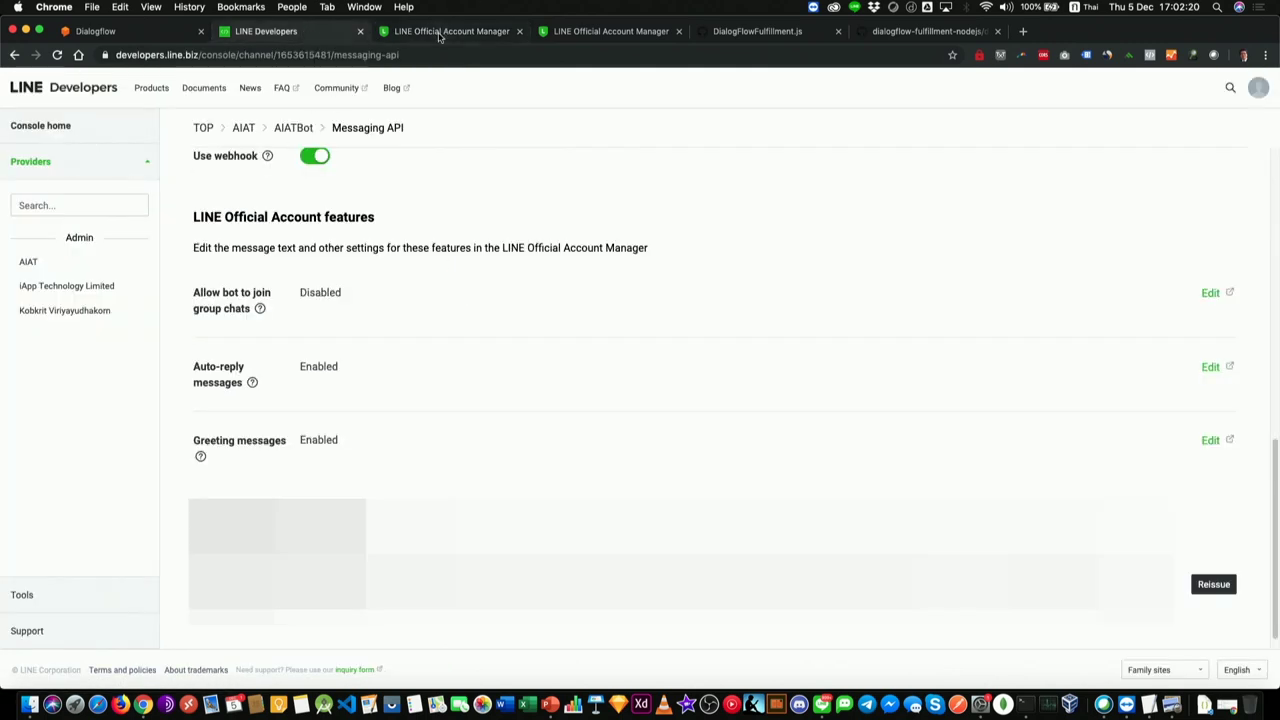
{"action": "left_click", "coordinate": [440, 33]}
{"action": "left_click", "coordinate": [60, 217]}
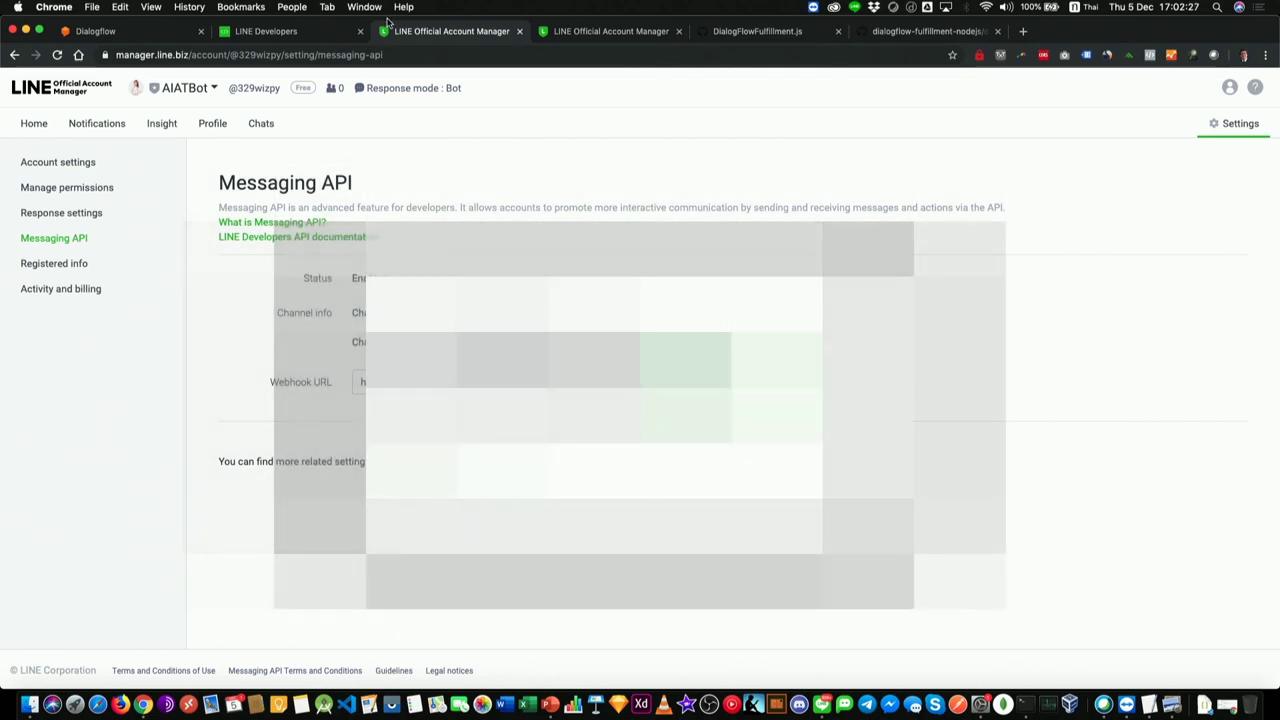
Step: Close Dialogflow's LINE integration dialog and open the AIAT provider in LINE Developers
{"action": "left_click", "coordinate": [181, 31]}
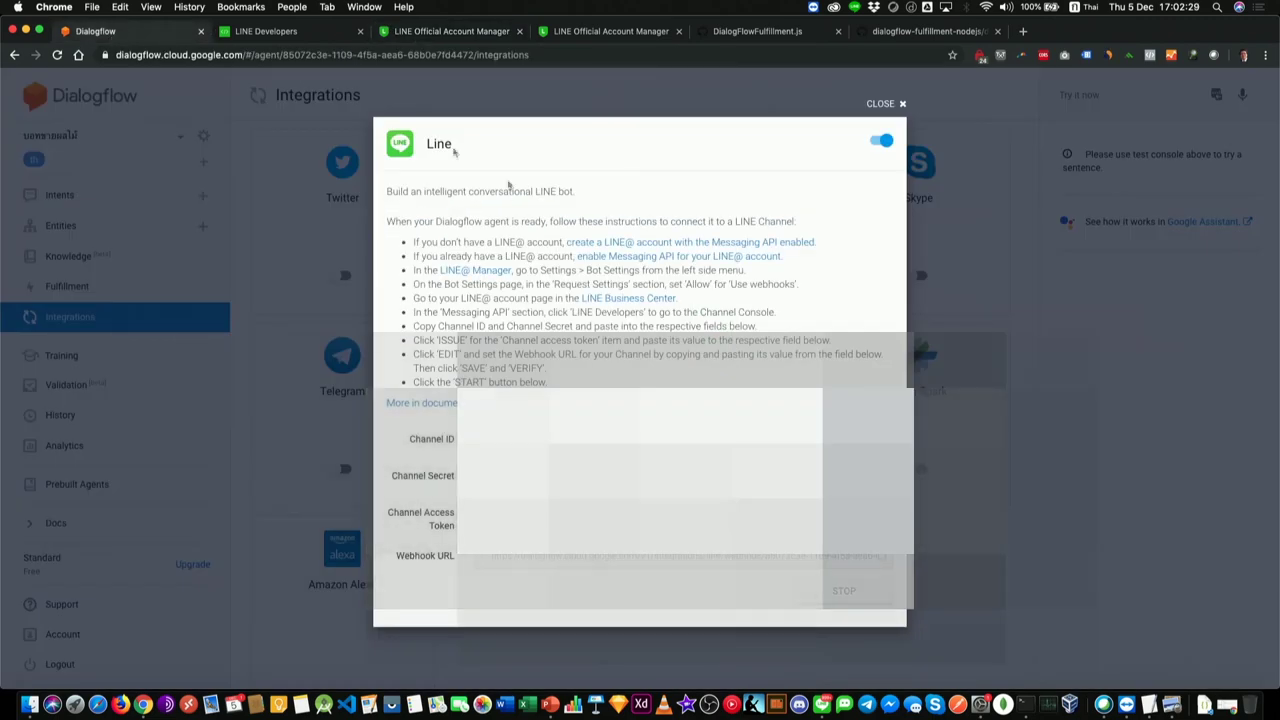
{"action": "left_click", "coordinate": [900, 104]}
{"action": "left_click", "coordinate": [271, 33]}
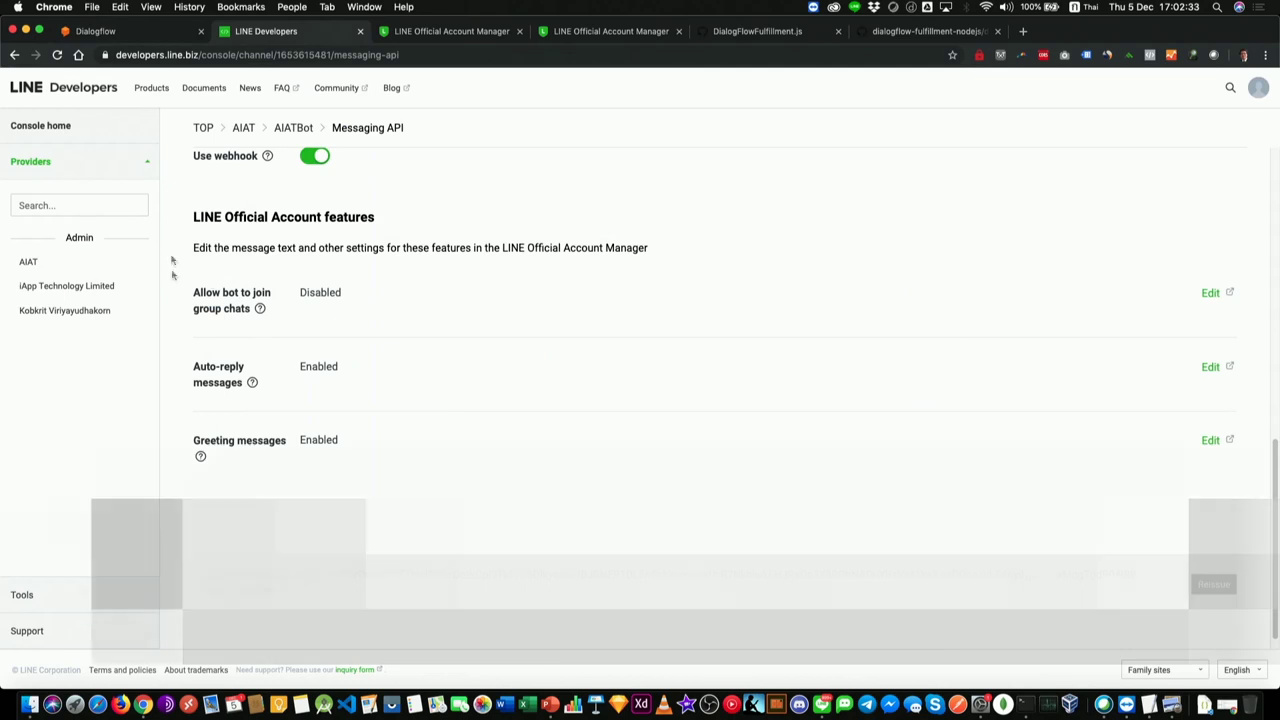
{"action": "left_click", "coordinate": [60, 264]}
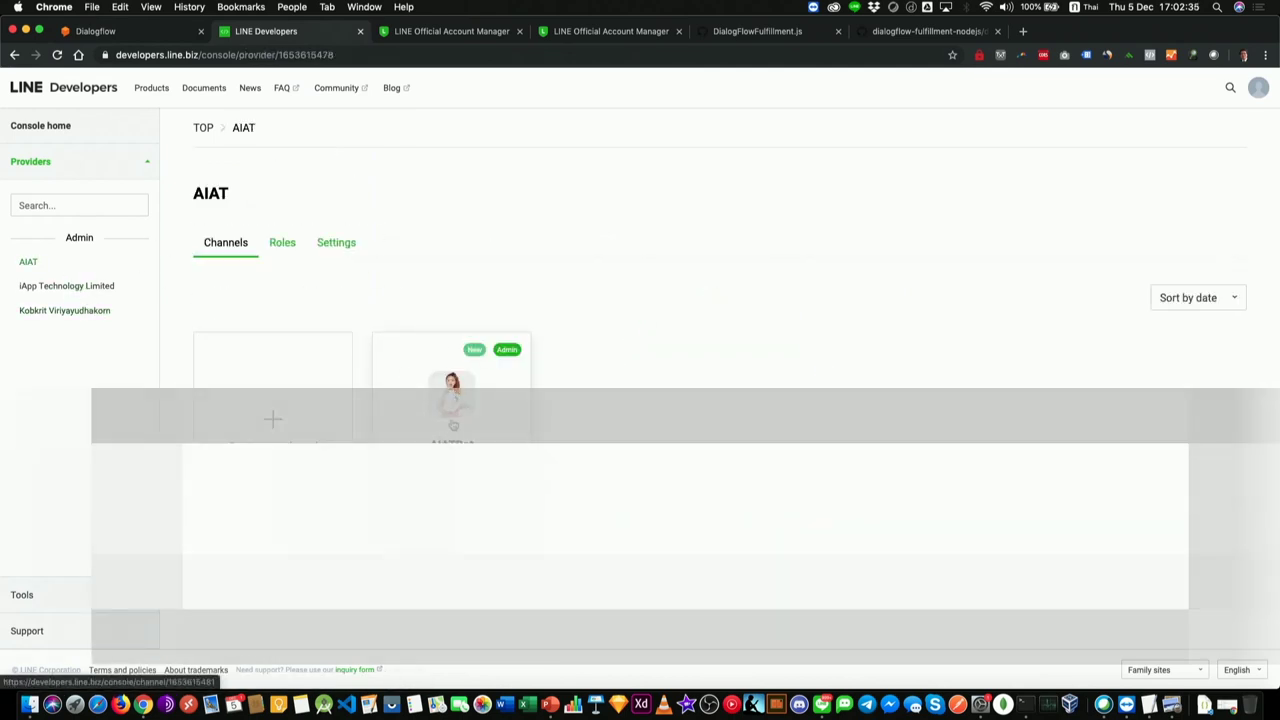
Step: Copy the Bot basic ID from AIATBot's Messaging API settings and bring up LINE
{"action": "left_click", "coordinate": [450, 395]}
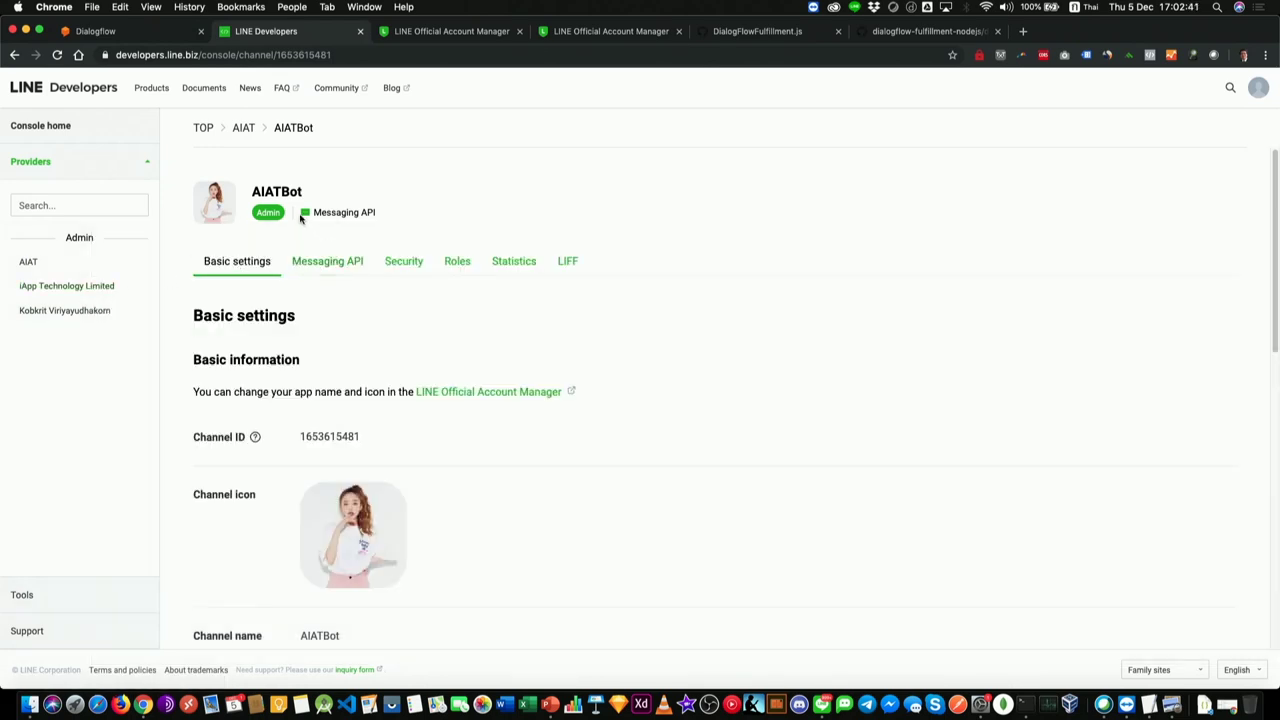
{"action": "left_click", "coordinate": [320, 266]}
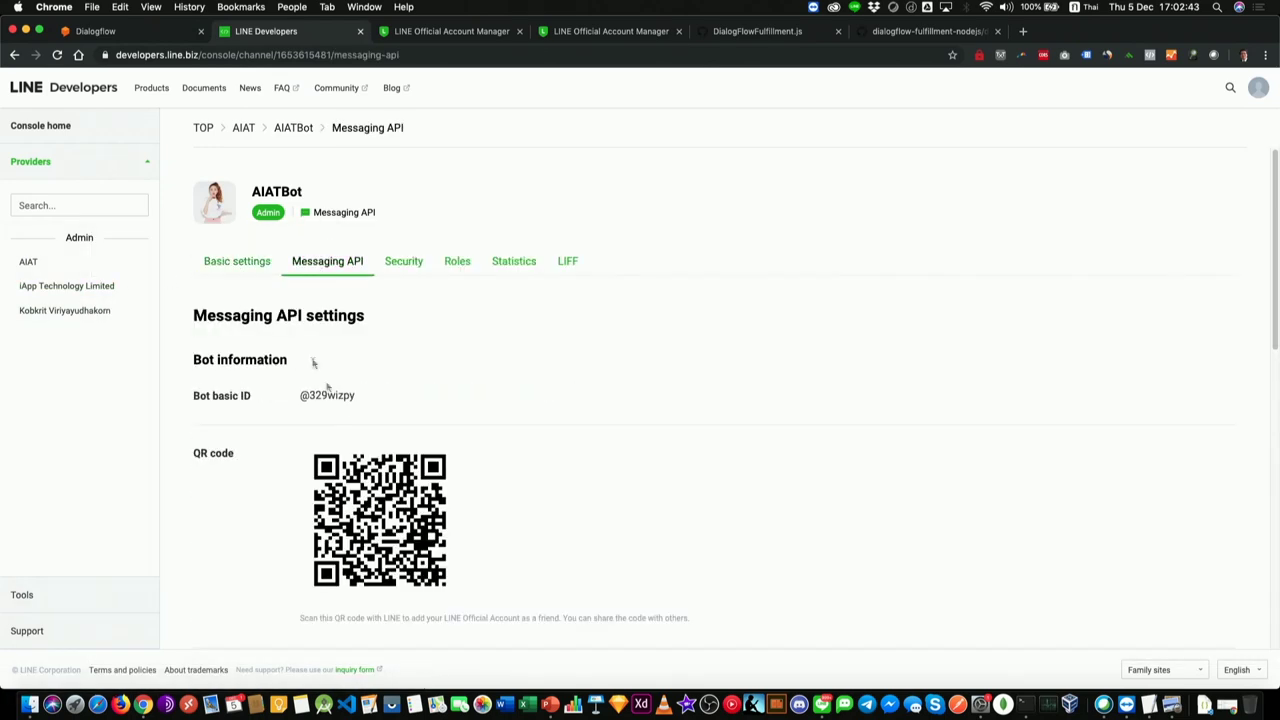
{"action": "double_click", "coordinate": [352, 396]}
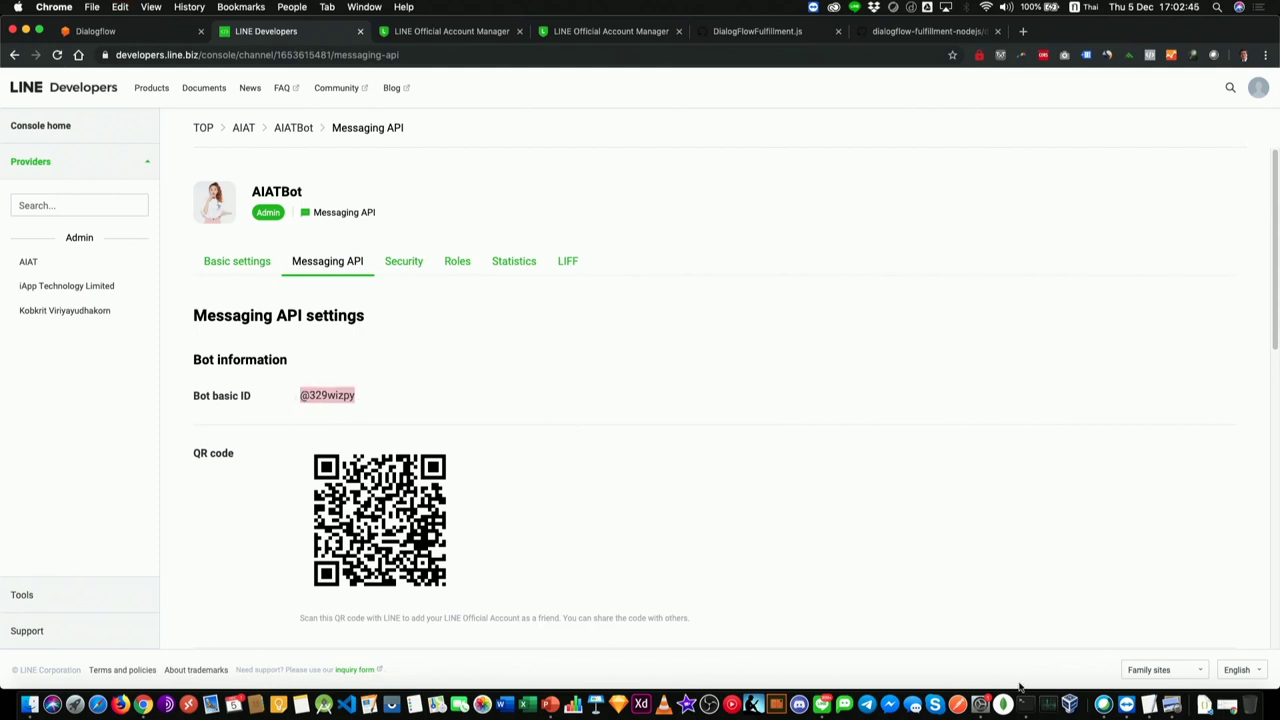
{"action": "left_click", "coordinate": [799, 704]}
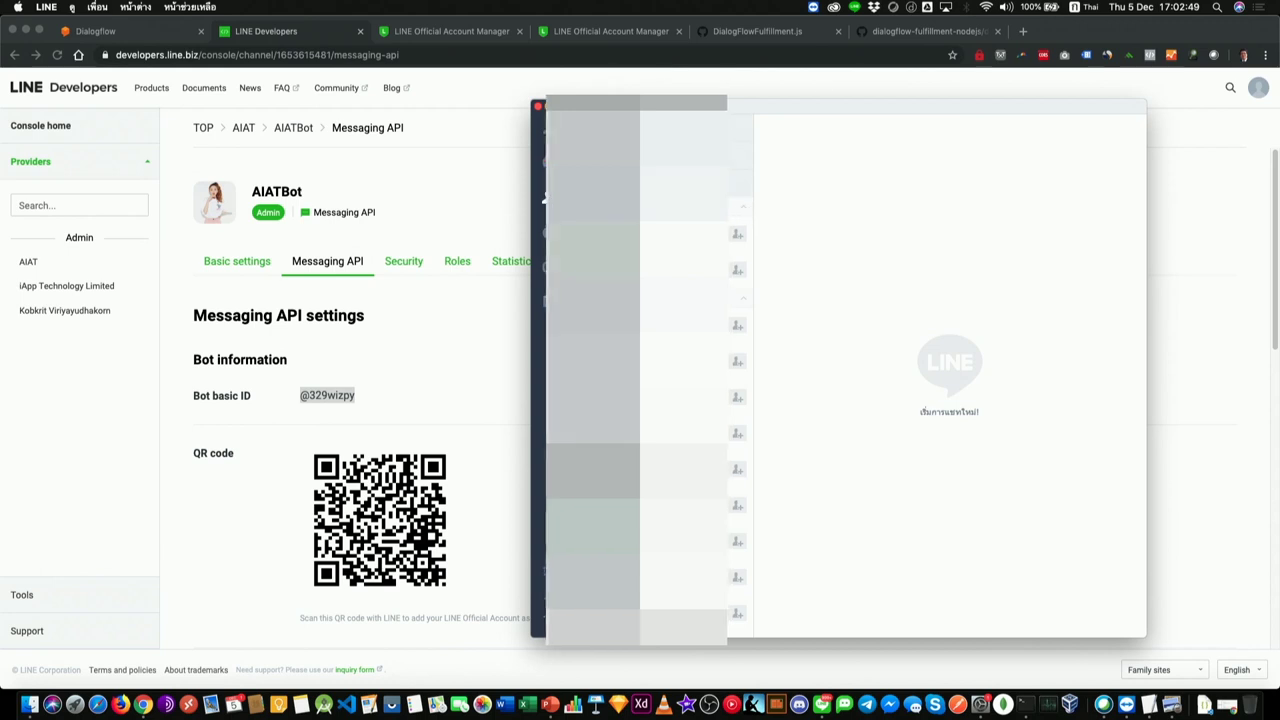
Step: Search for the pasted bot ID and add AIATBot as a LINE friend
{"action": "left_click", "coordinate": [532, 197]}
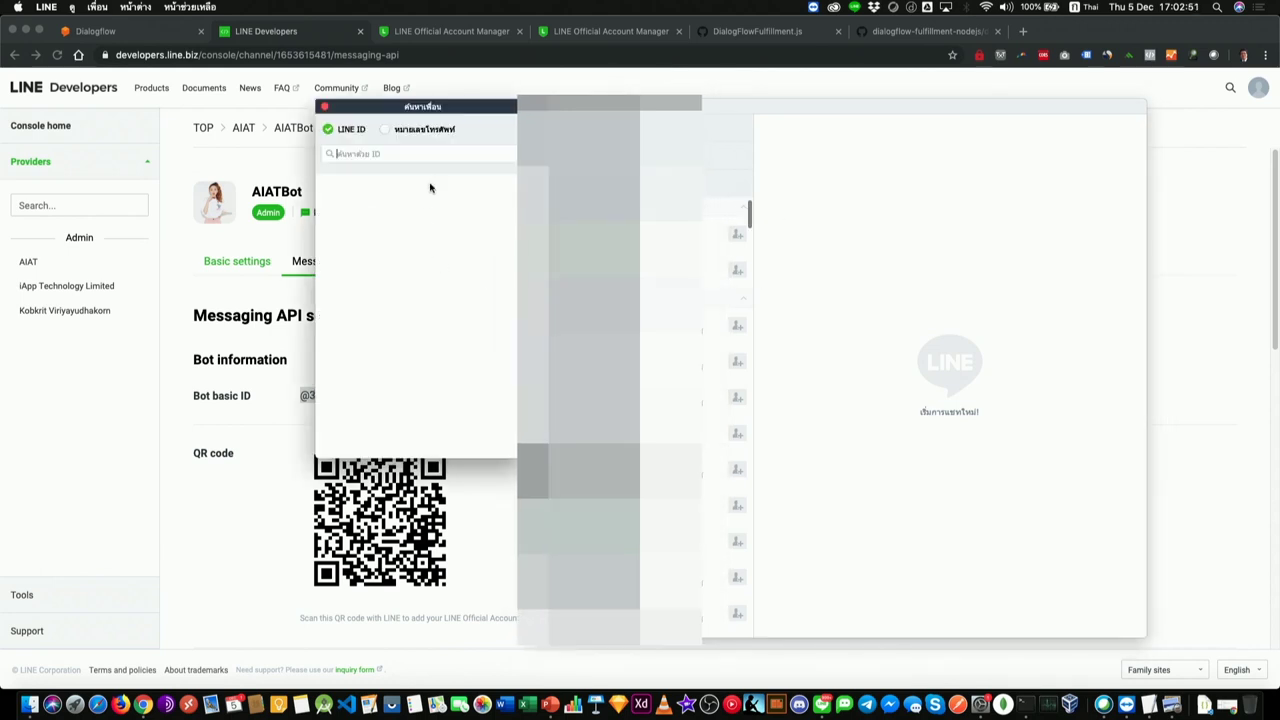
{"action": "type", "text": "@329wizpy"}
{"action": "key", "text": "Return"}
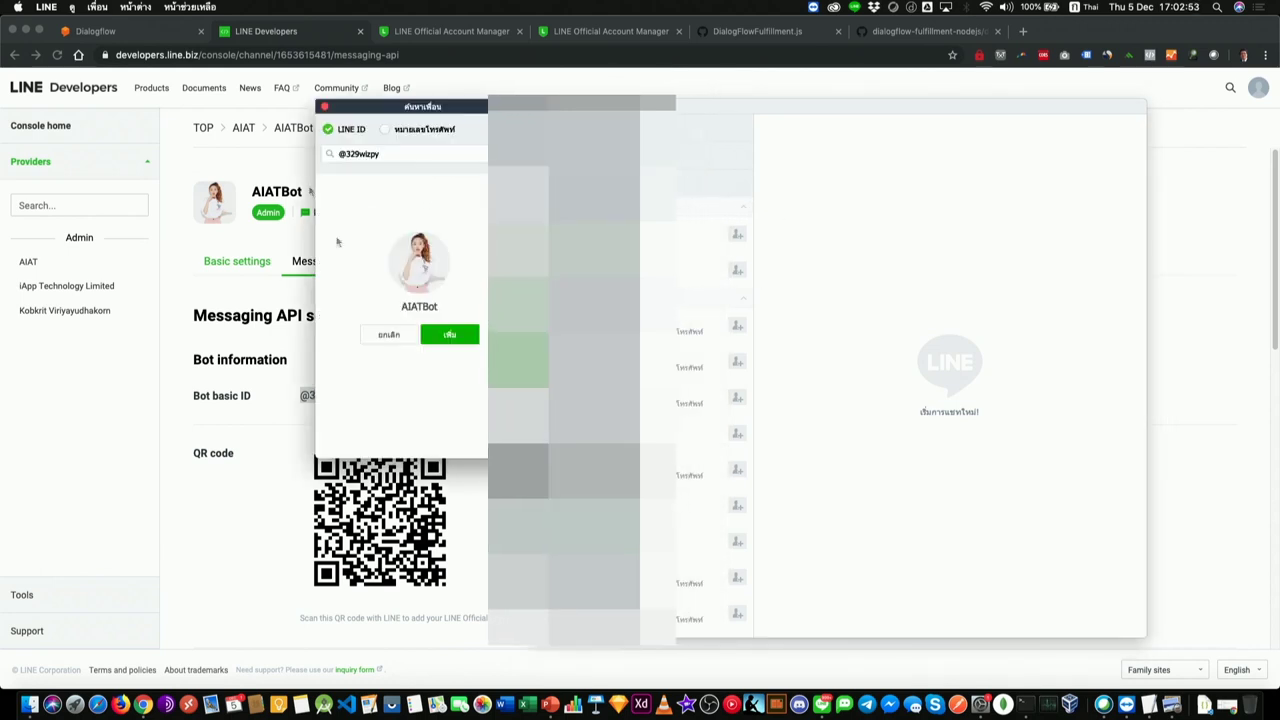
{"action": "left_click", "coordinate": [449, 334]}
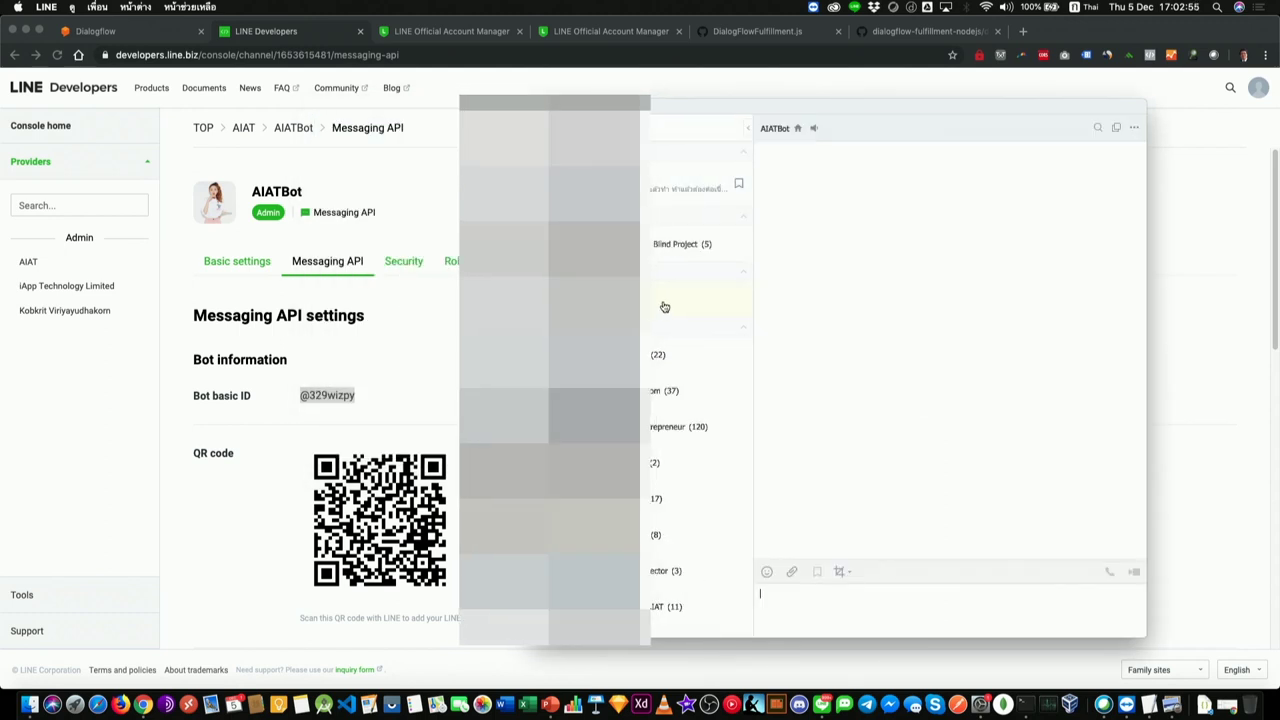
Step: Send 'สวัสดี' to AIATBot in the chat
{"action": "key", "text": "ctrl+space"}
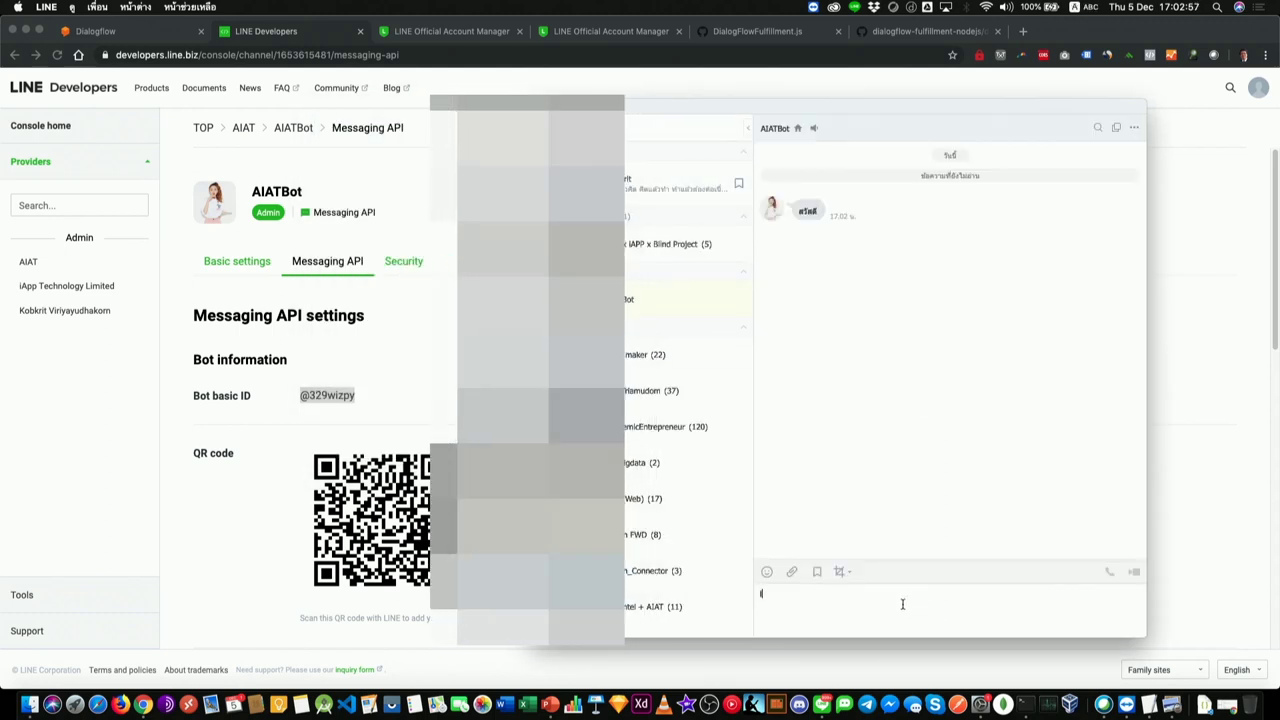
{"action": "key", "text": "ctrl+space"}
{"action": "type", "text": "สวัสดี"}
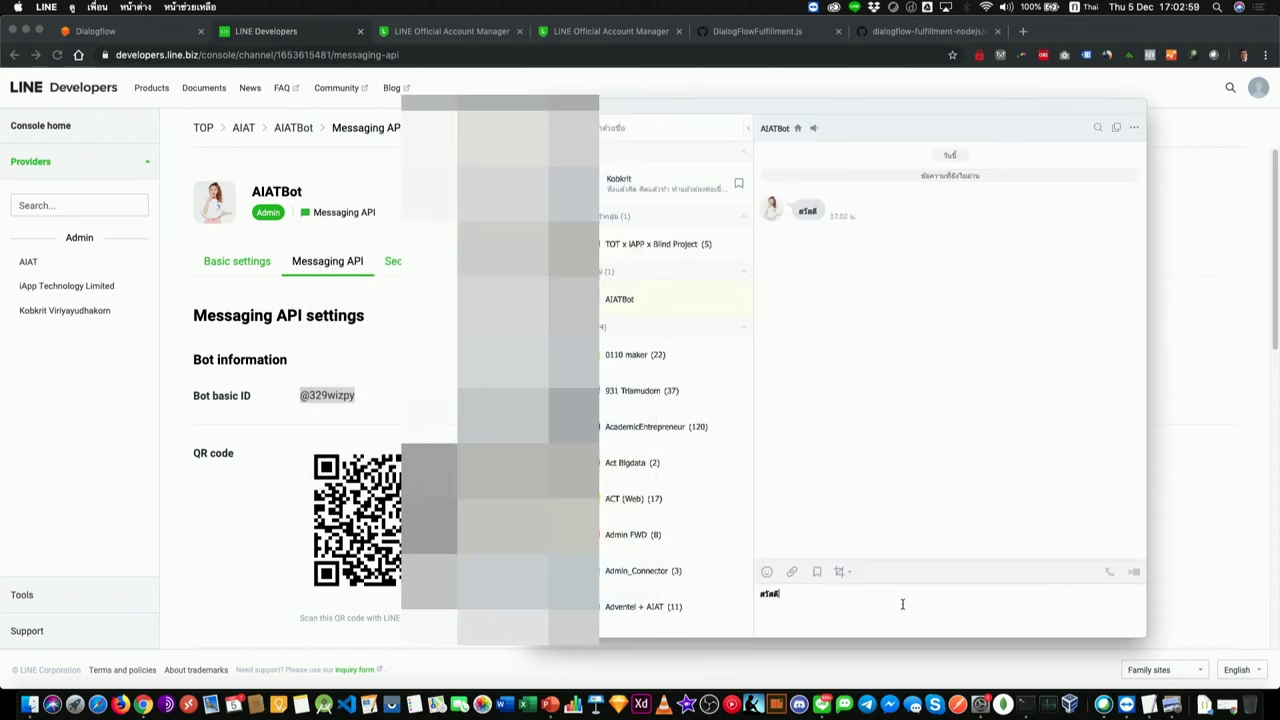
{"action": "key", "text": "Return"}
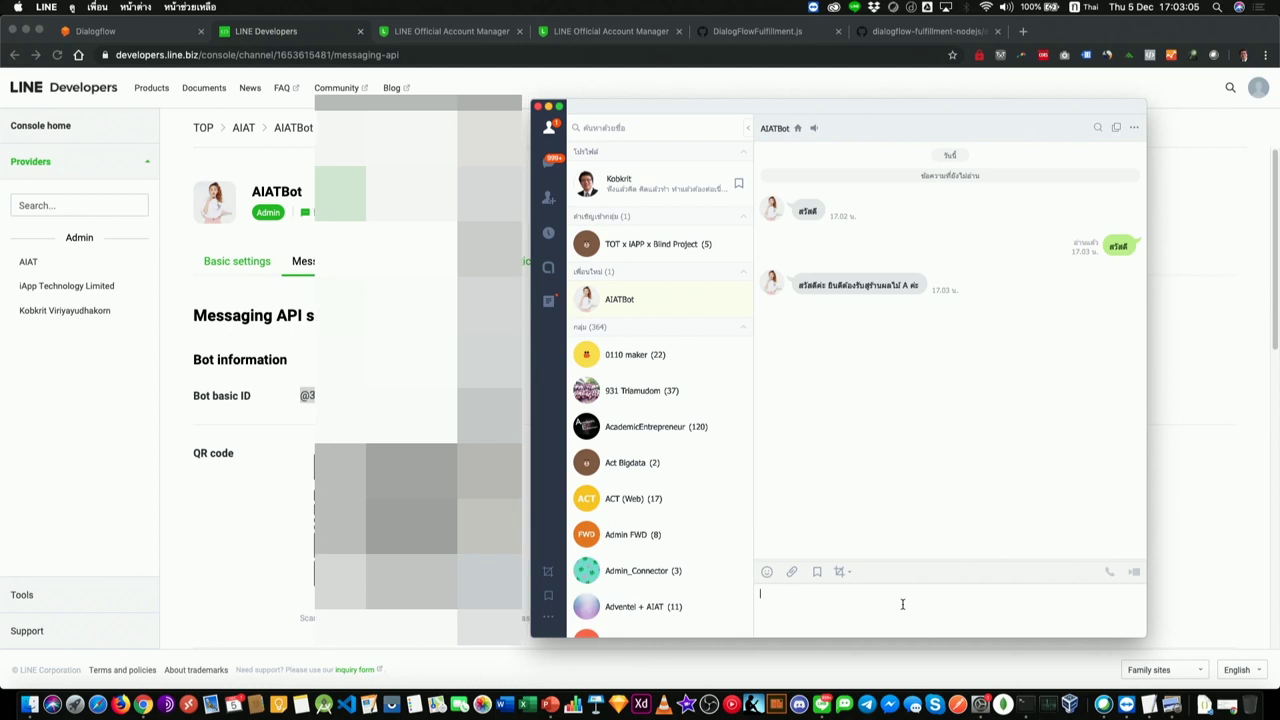
Step: Order oranges (ส้ม) from AIATBot, first 200 kilos, then 2 kilos
{"action": "left_click_drag", "start_coordinate": [903, 129], "coordinate": [630, 146]}
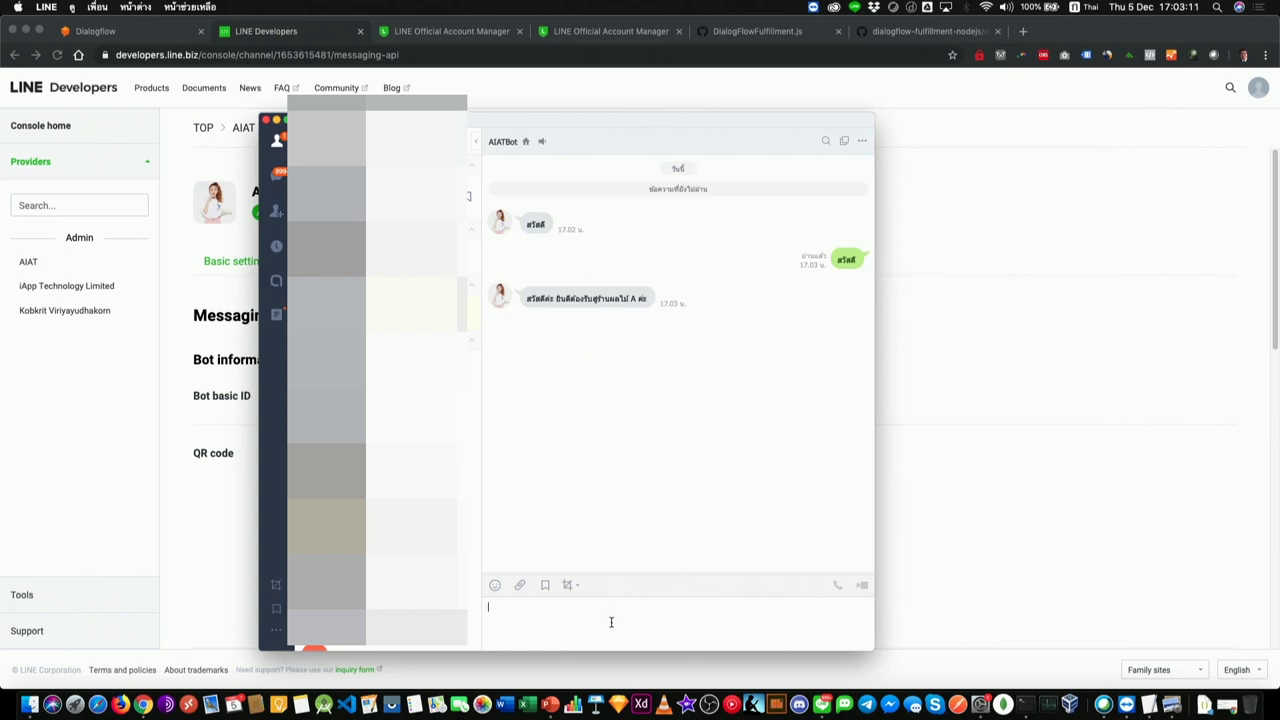
{"action": "type", "text": "ส"}
{"action": "type", "text": "ม"}
{"action": "key", "text": "ctrl+space"}
{"action": "type", "text": "2"}
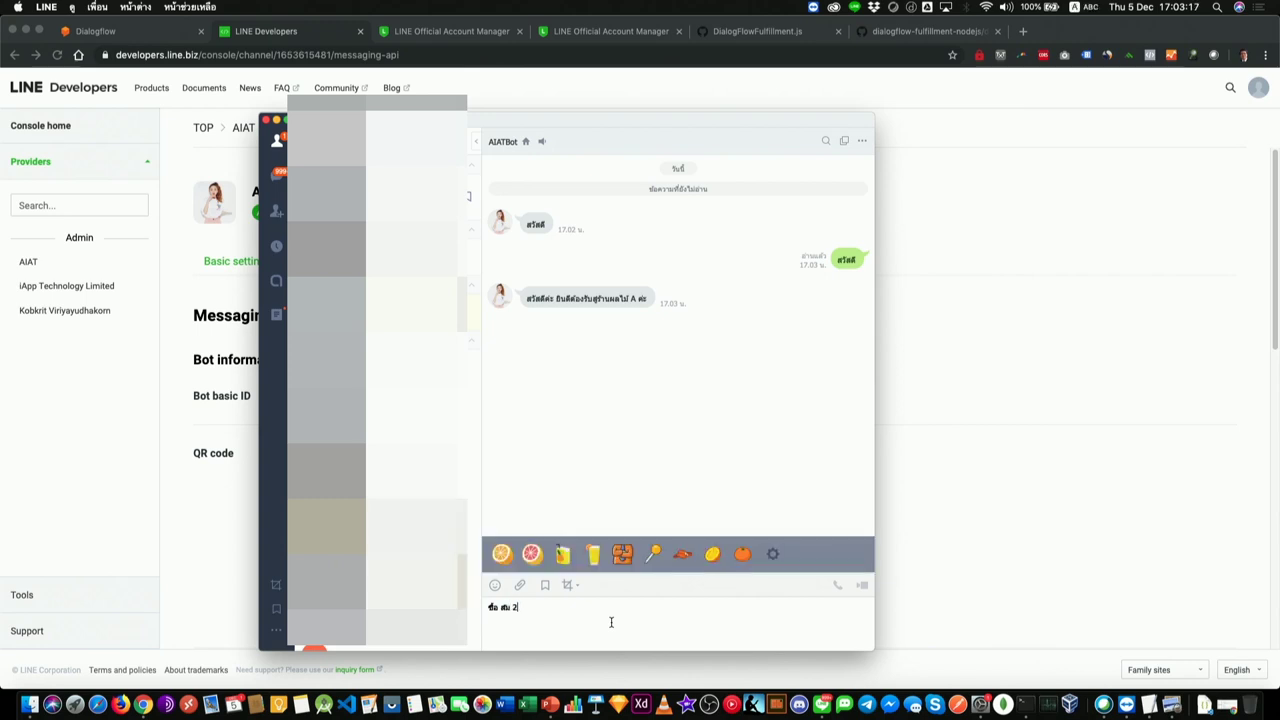
{"action": "type", "text": "00 โลครับ"}
{"action": "key", "text": "Return"}
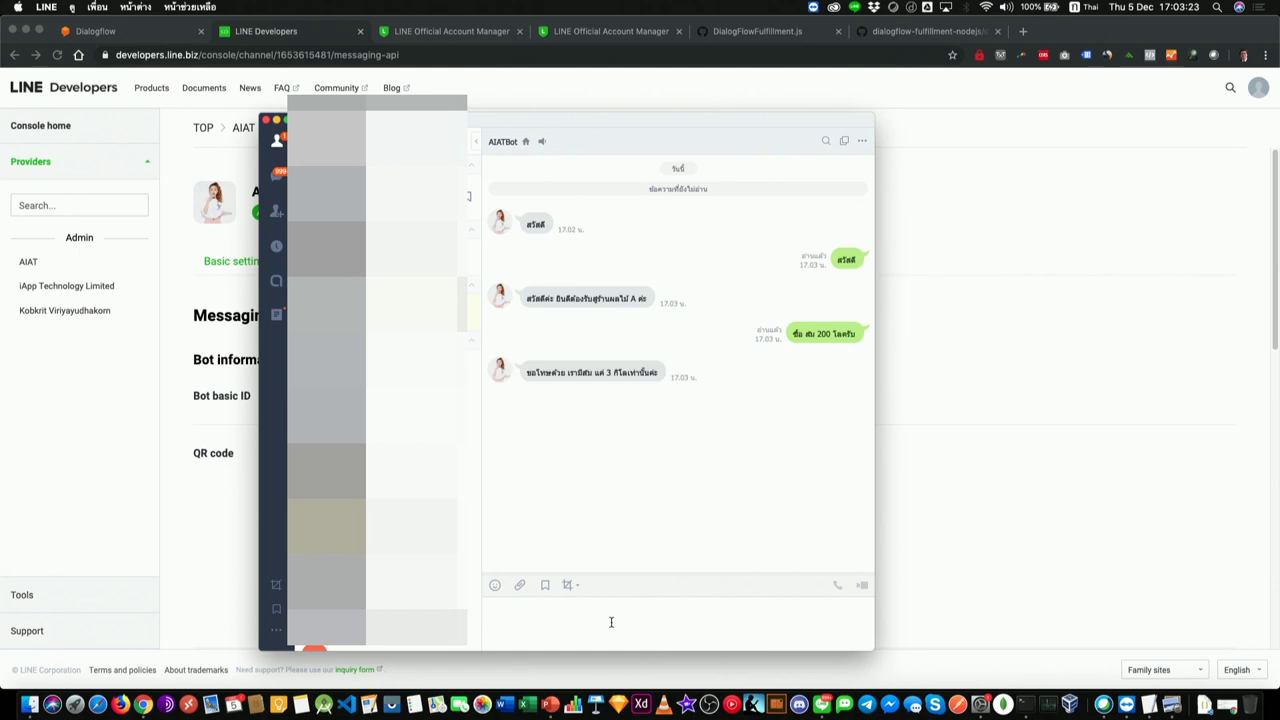
{"action": "type", "text": "ชื่อสม 2"}
{"action": "key", "text": "ctrl+space"}
{"action": "type", "text": "โลค"}
{"action": "key", "text": "Return"}
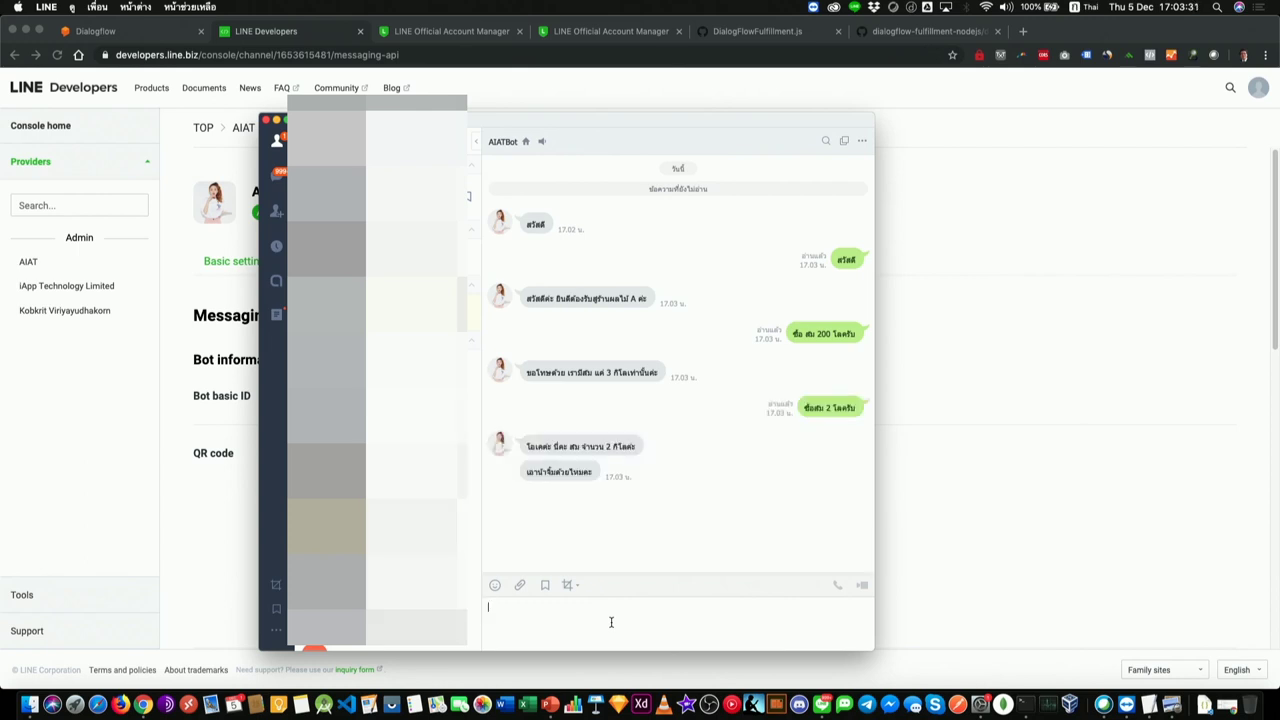
Step: Confirm the order with 'ใช่ครับ', answer sweet fish sauce, and pop the chat into its own window
{"action": "type", "text": "ใช่ครับ"}
{"action": "key", "text": "Return"}
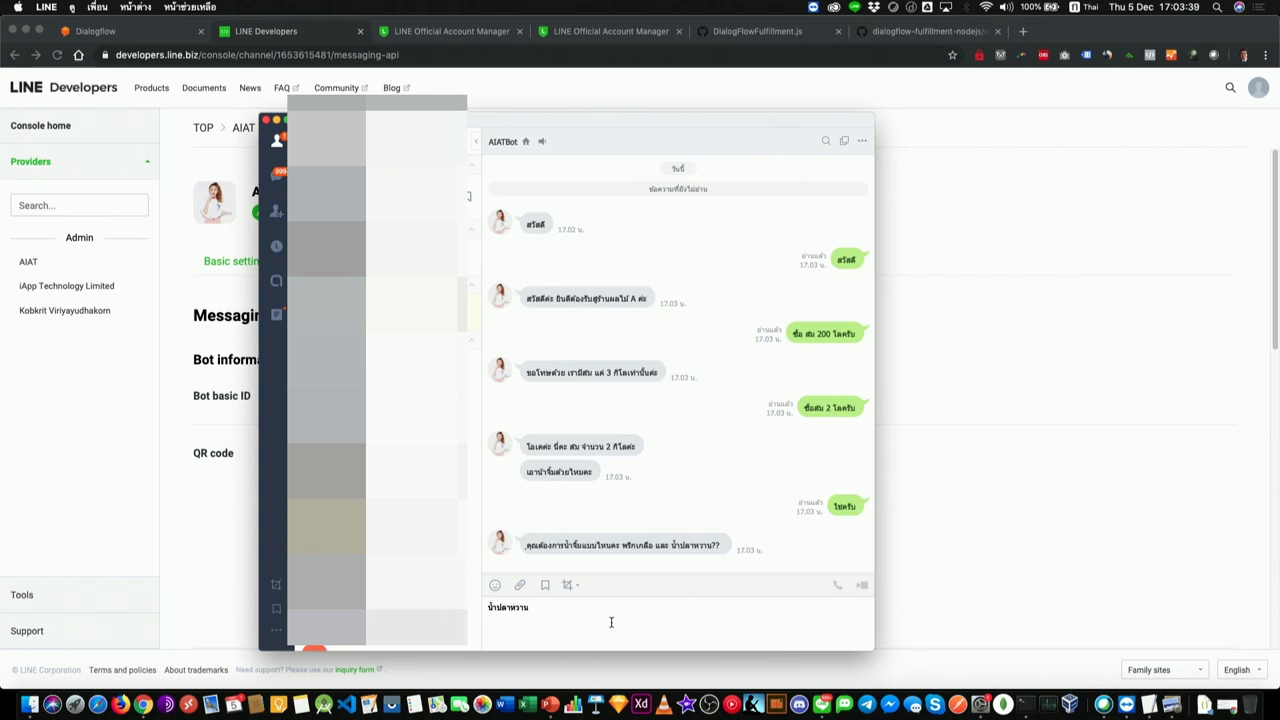
{"action": "key", "text": "Return"}
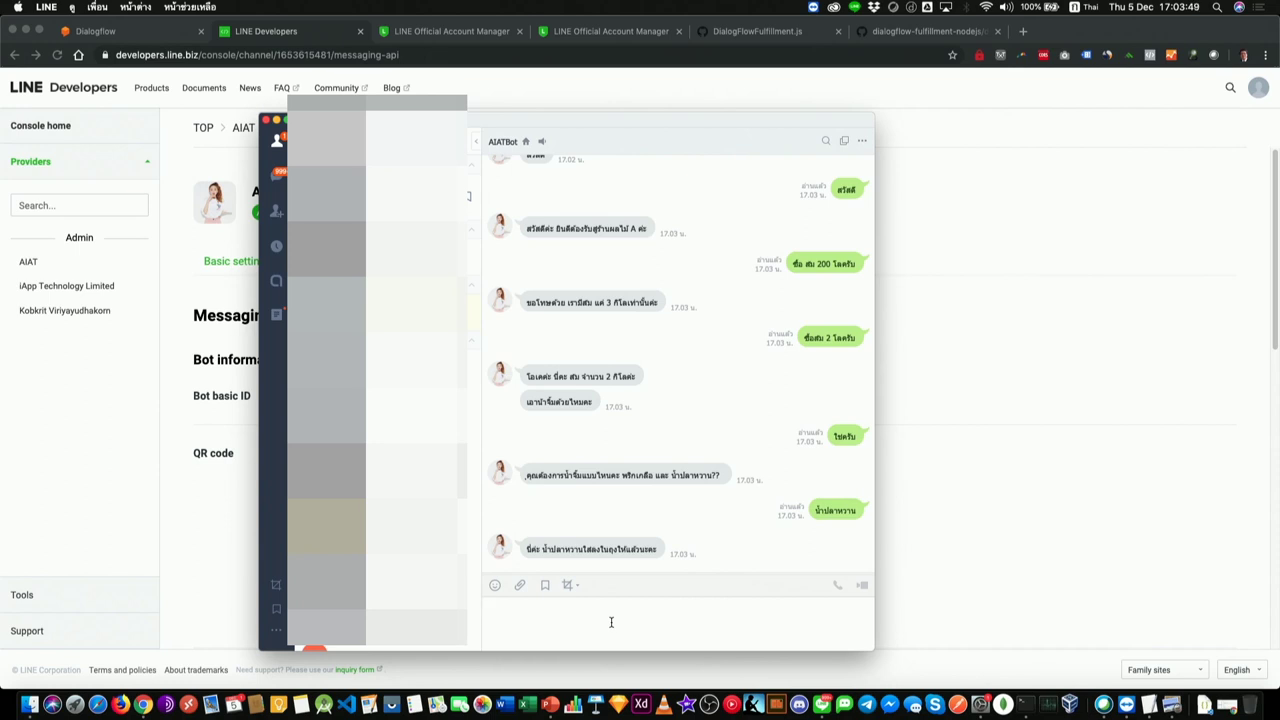
{"action": "scroll", "coordinate": [648, 396], "scroll_direction": "up", "scroll_amount": 2}
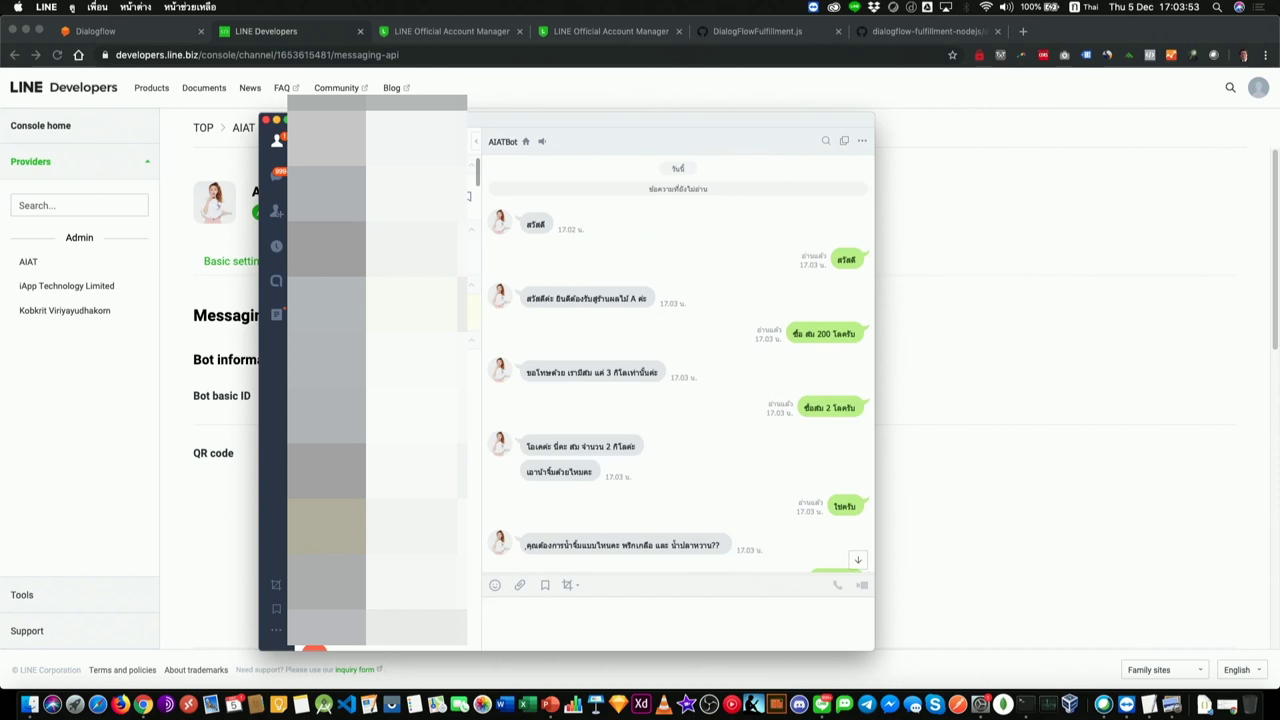
{"action": "left_click", "coordinate": [477, 143]}
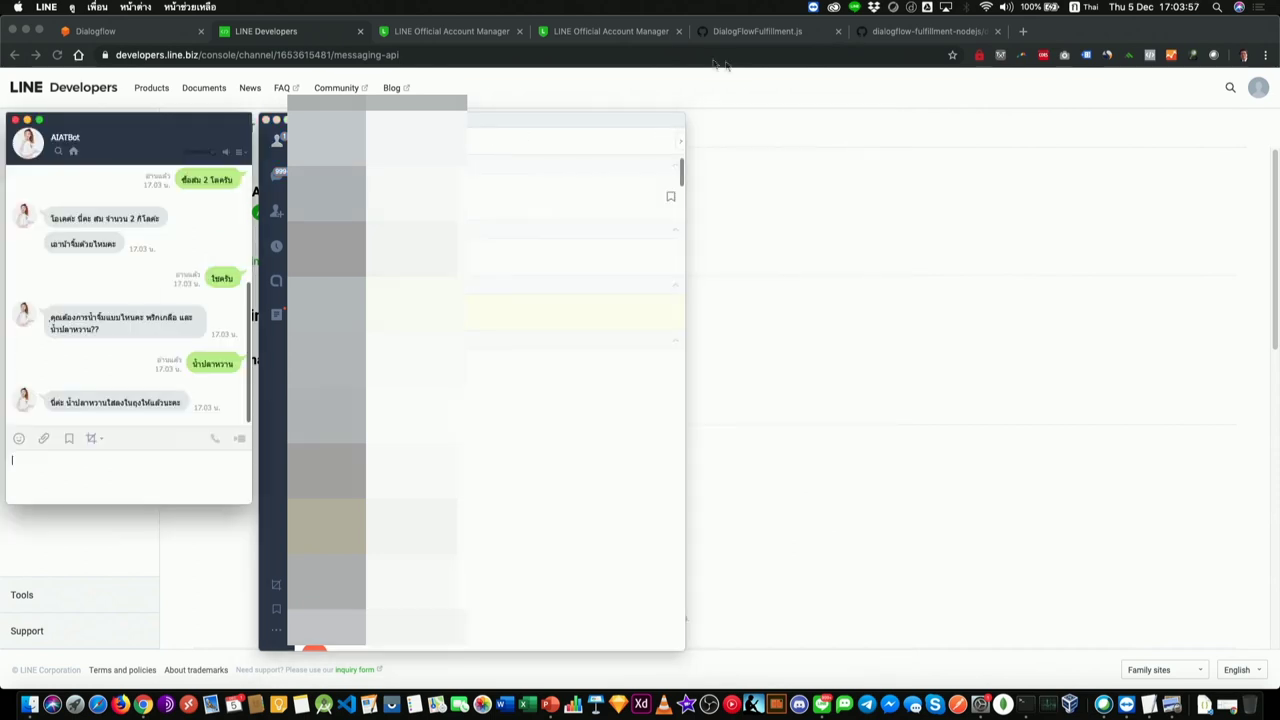
Step: View the AIATBot chat window full screen, exit full screen, and bring the browser forward
{"action": "left_click_drag", "start_coordinate": [133, 122], "coordinate": [591, 116]}
{"action": "double_click", "coordinate": [551, 106]}
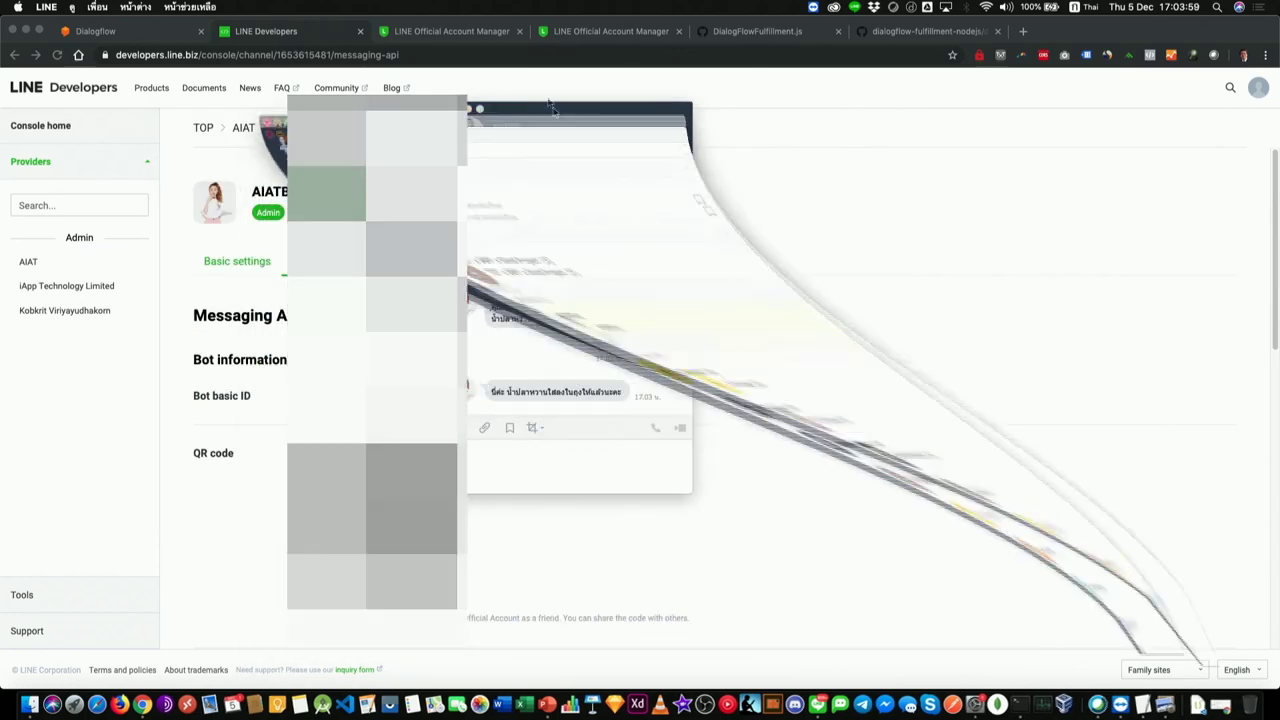
{"action": "left_click", "coordinate": [486, 109]}
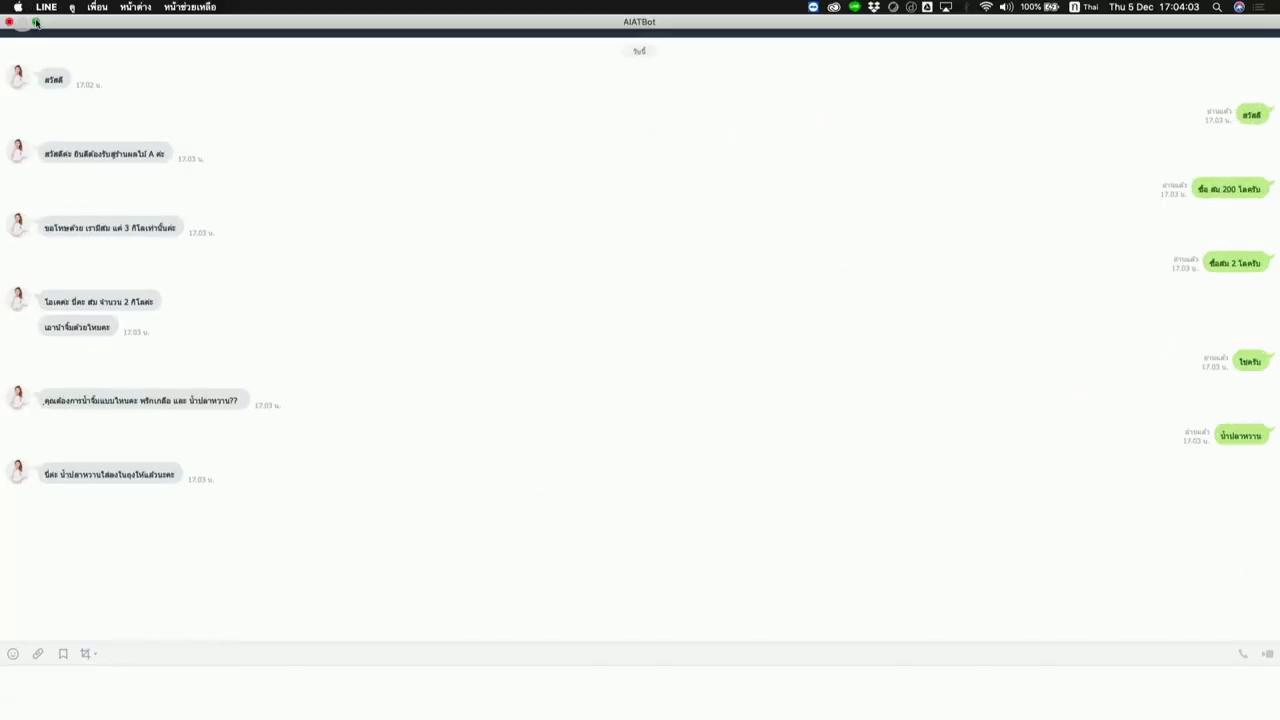
{"action": "left_click", "coordinate": [37, 24]}
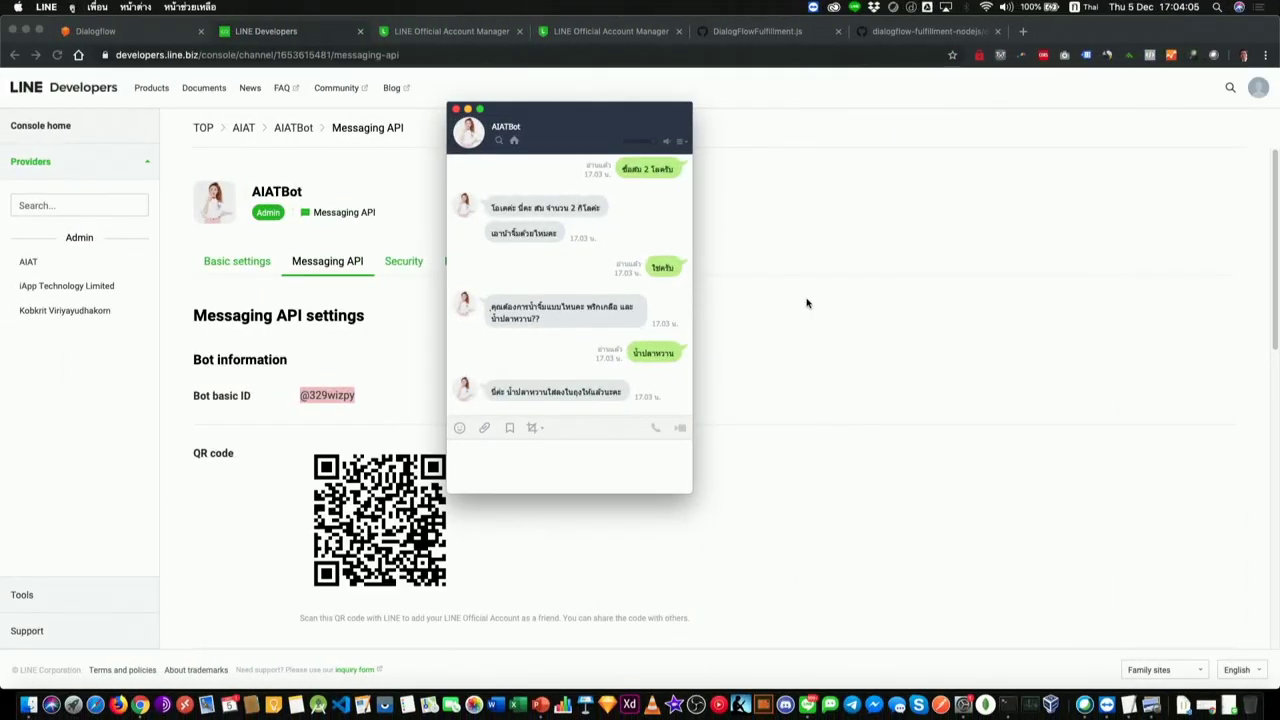
{"action": "left_click", "coordinate": [808, 308]}
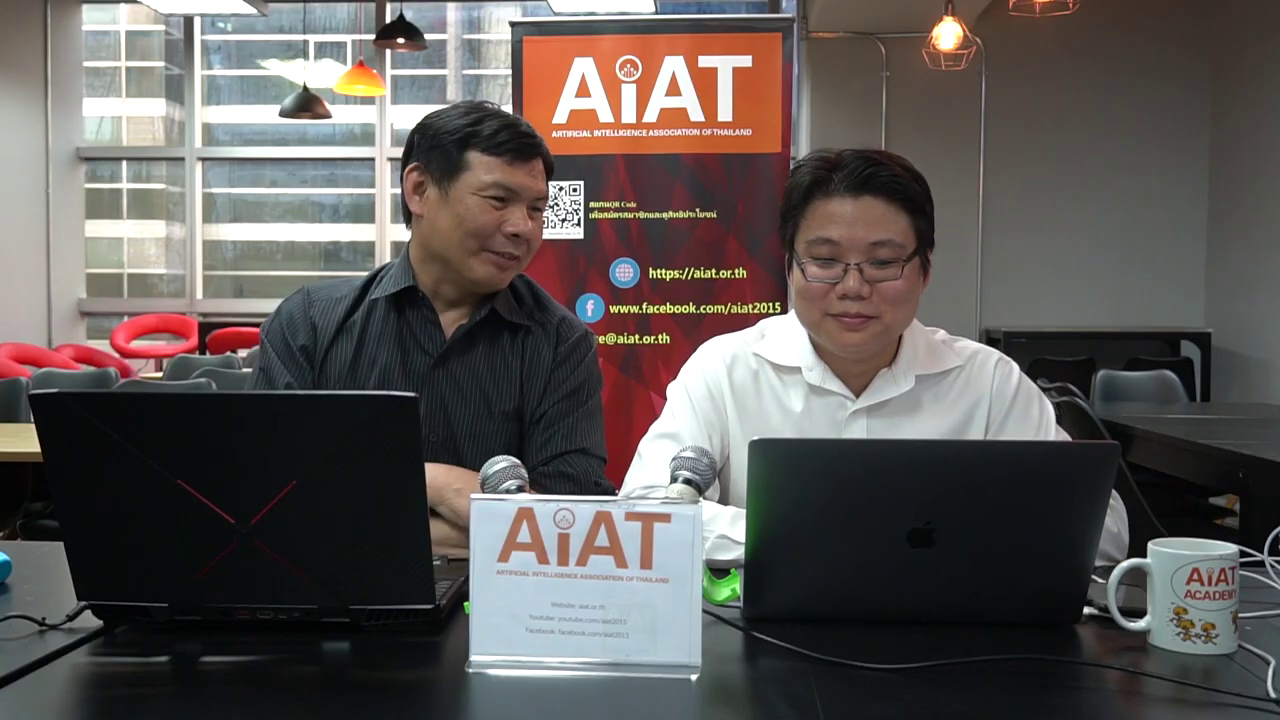